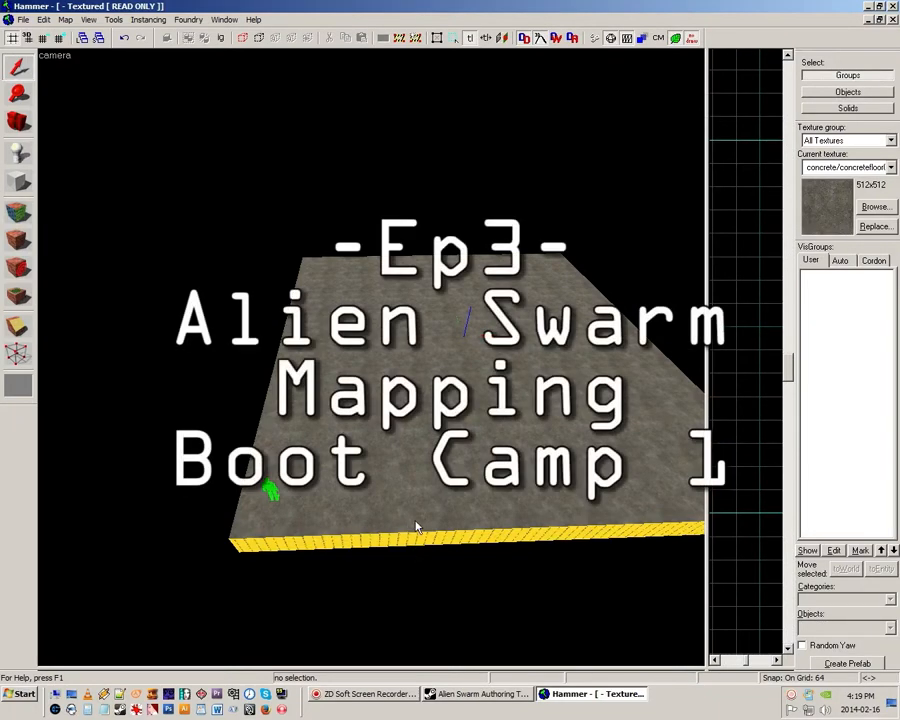
- Examine the concrete floor brush and the player start from several angles in the 3D view
key("z")
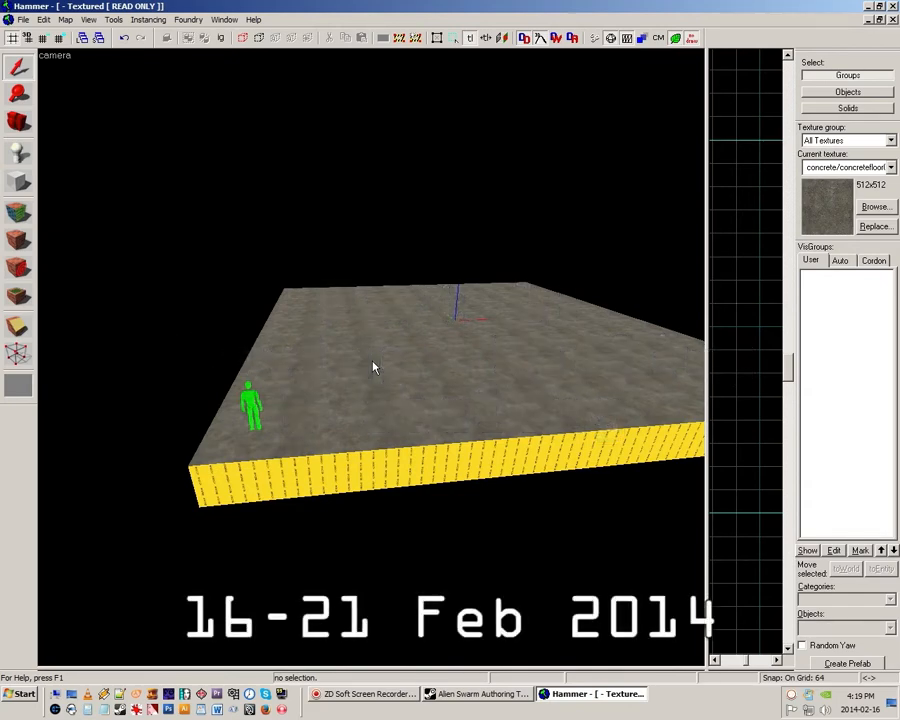
key("w")
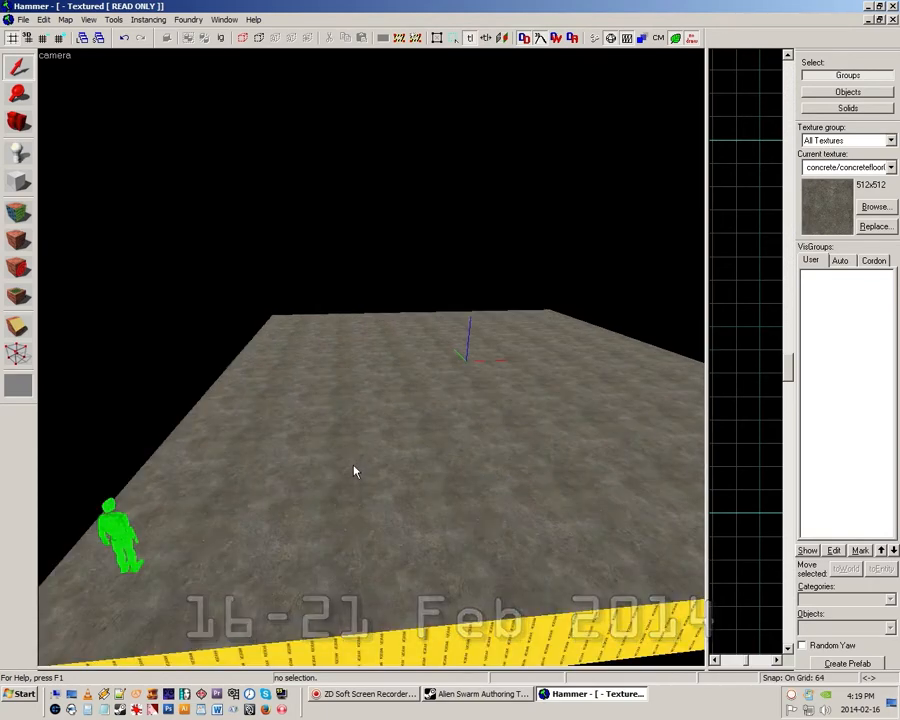
key("z")
key("z")
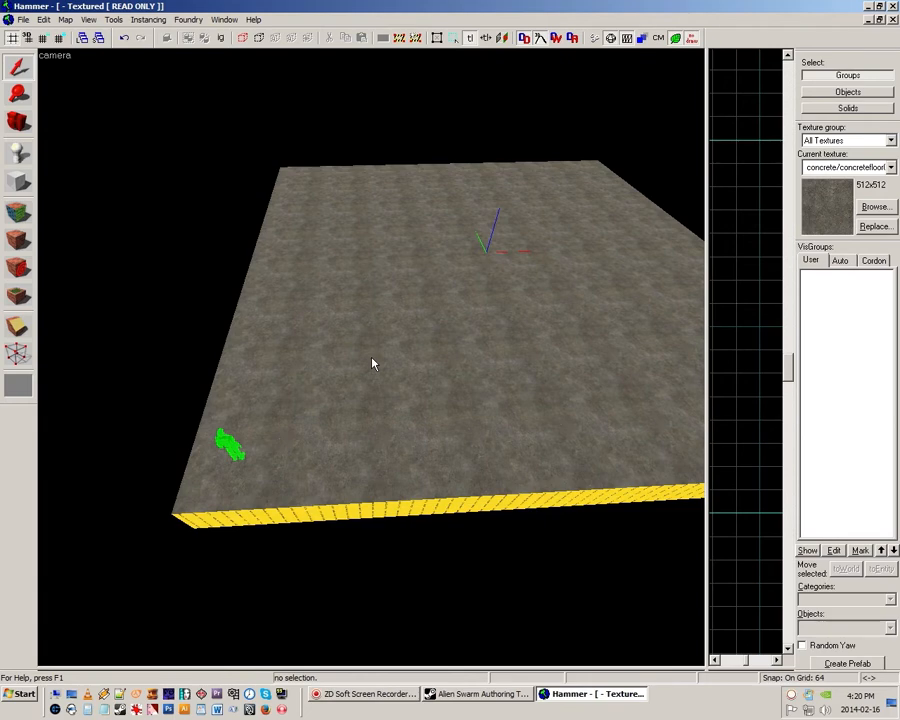
key("z")
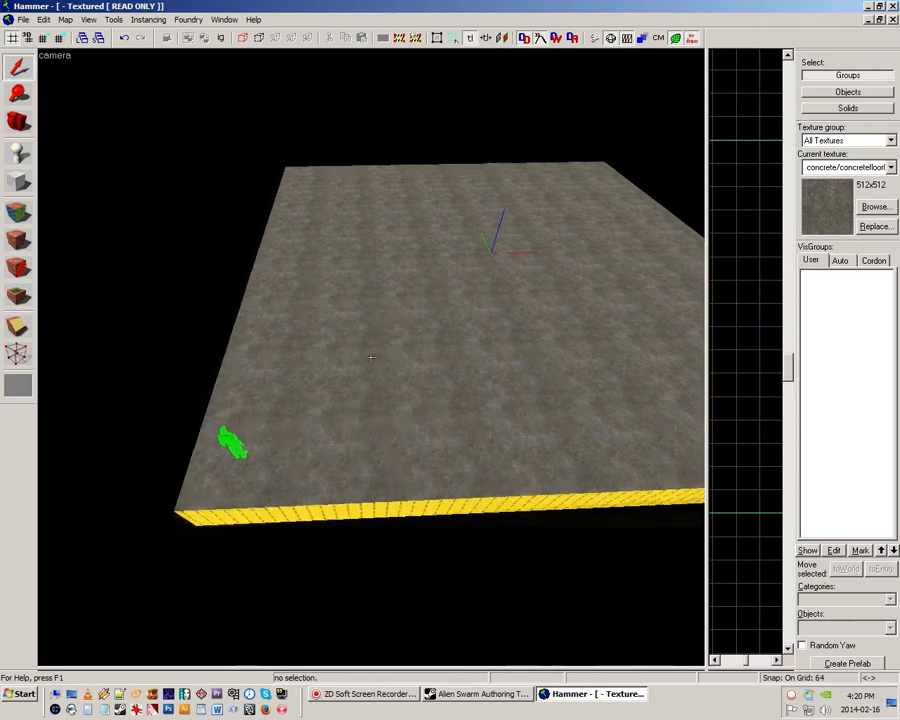
key("w")
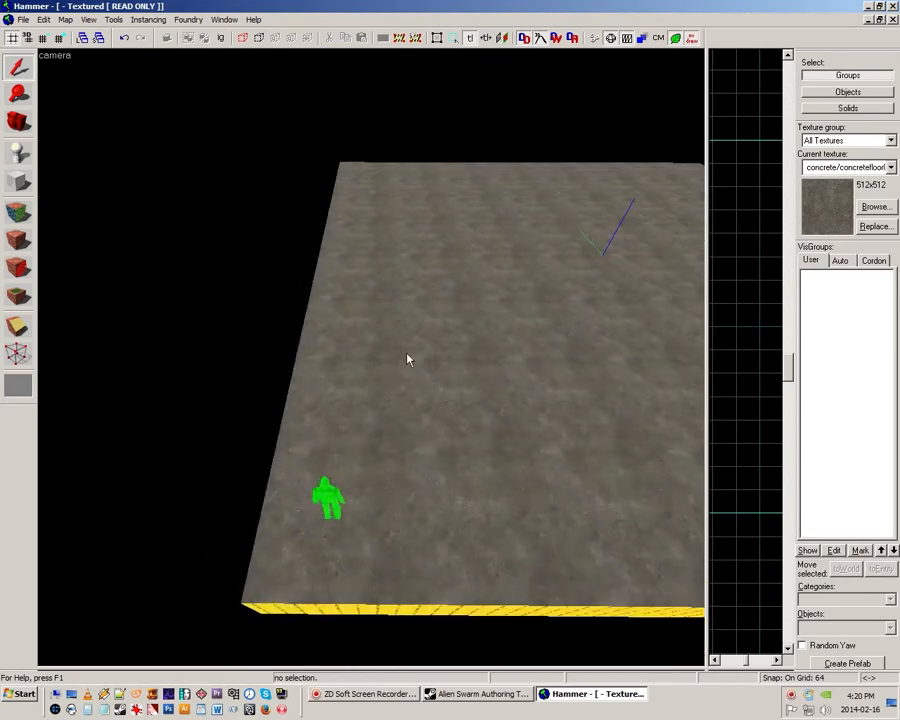
key("z")
key("d")
key("a")
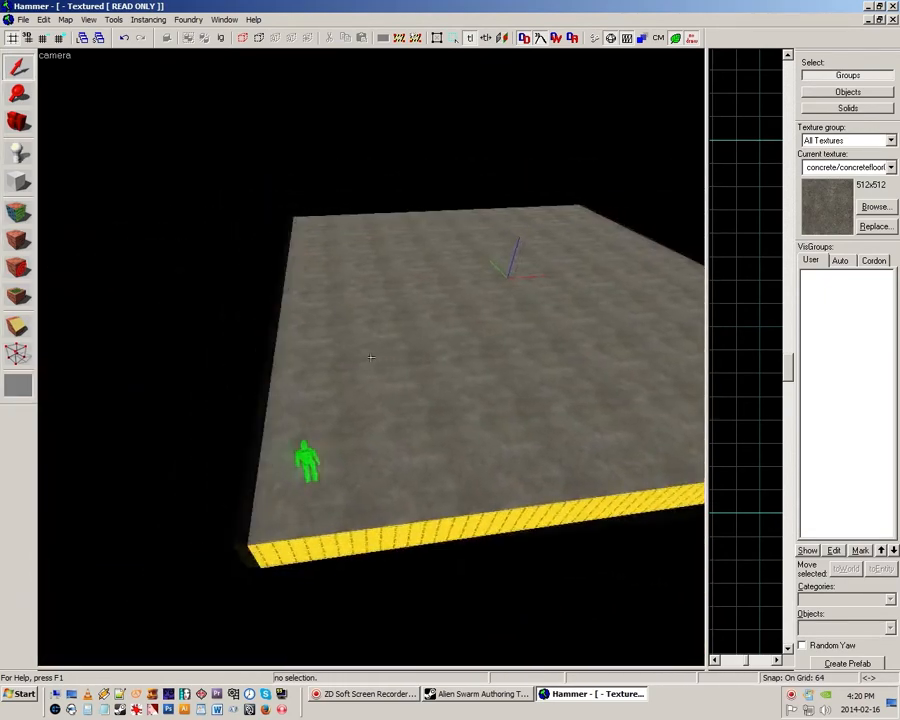
key("s")
key("z")
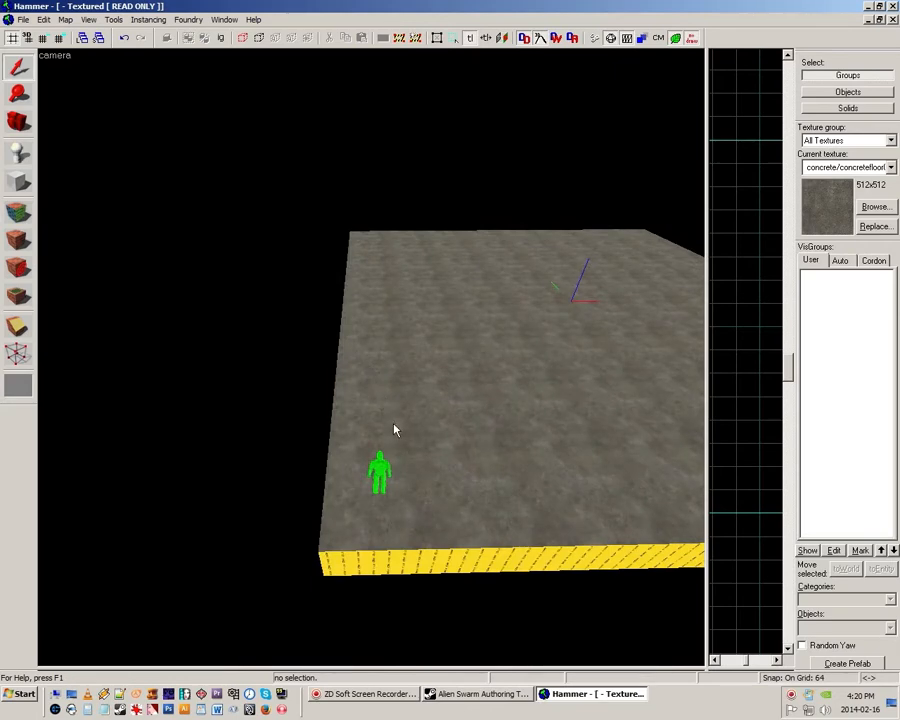
key("z")
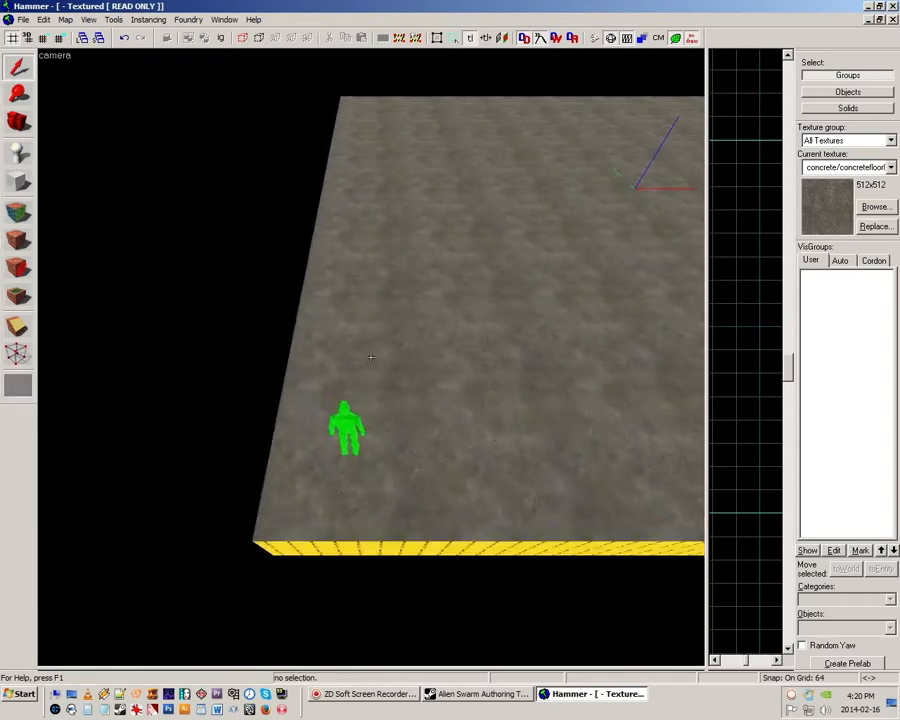
key("w")
key("s")
key("z")
key("z")
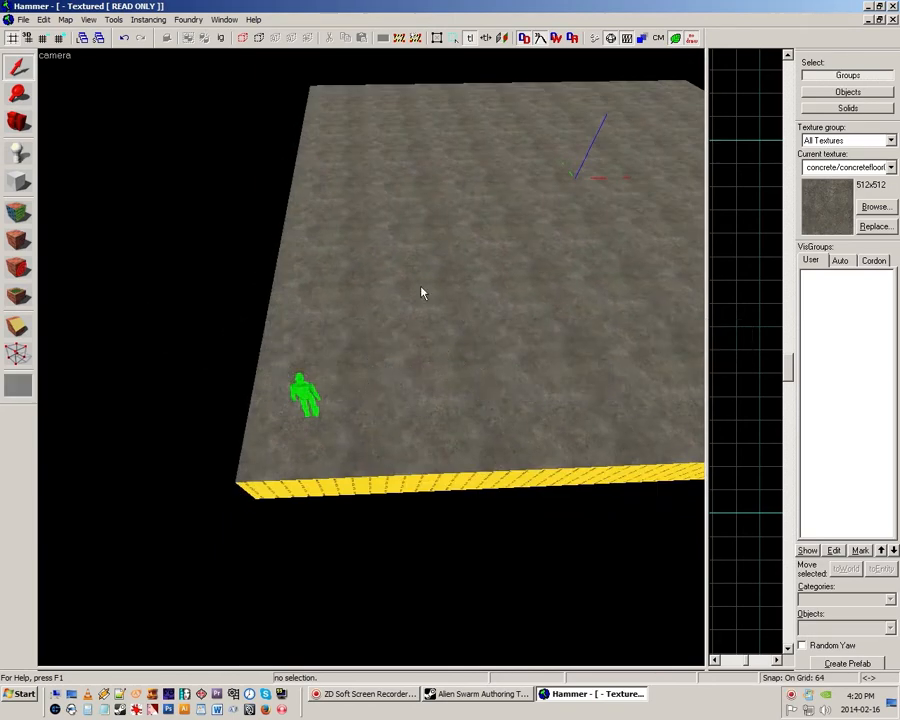
key("z")
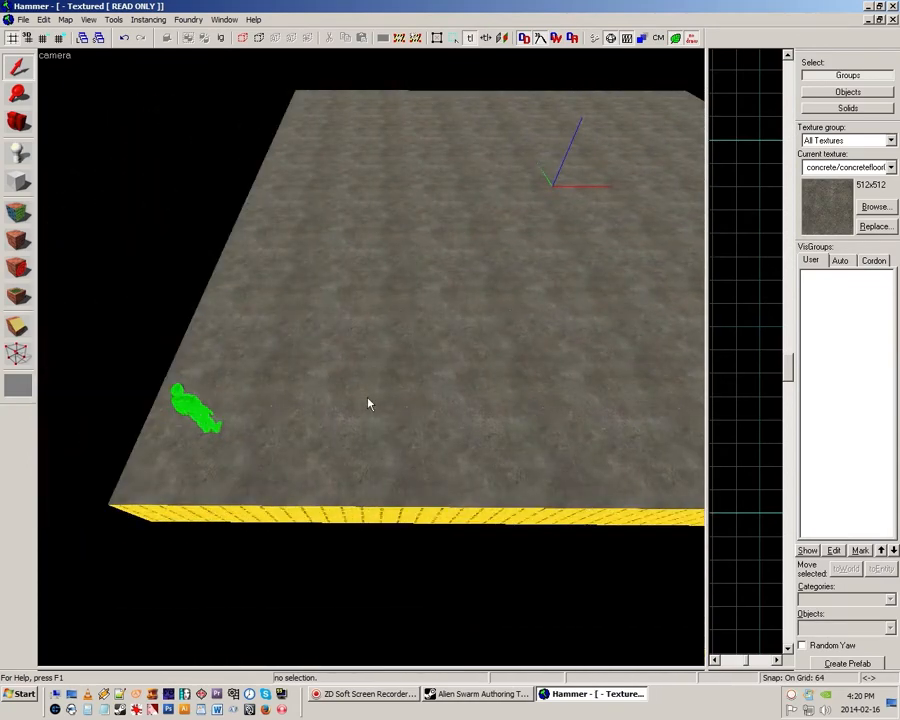
key("z")
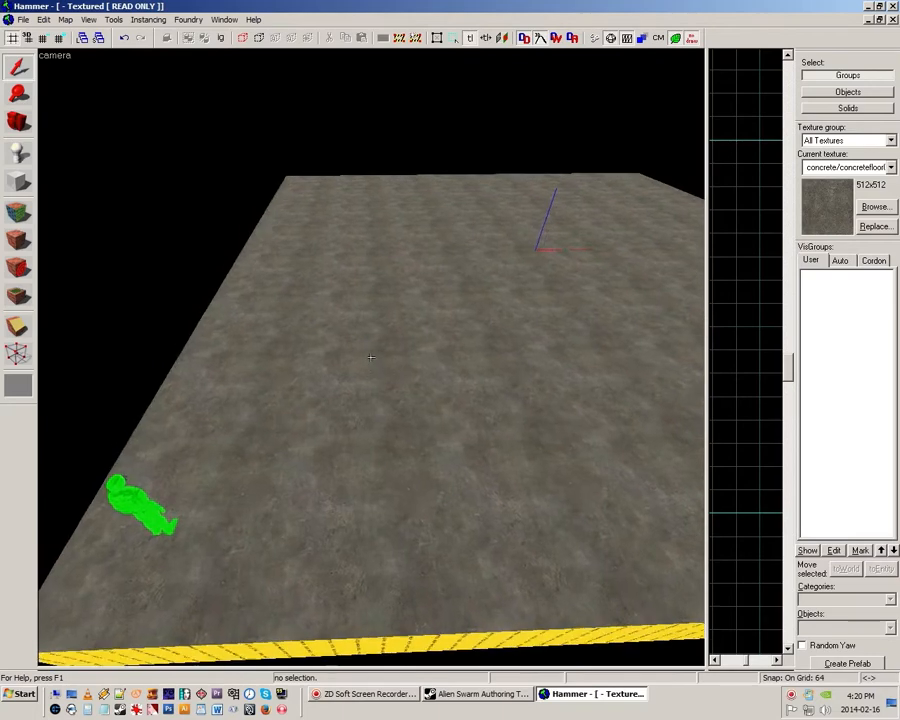
key("z")
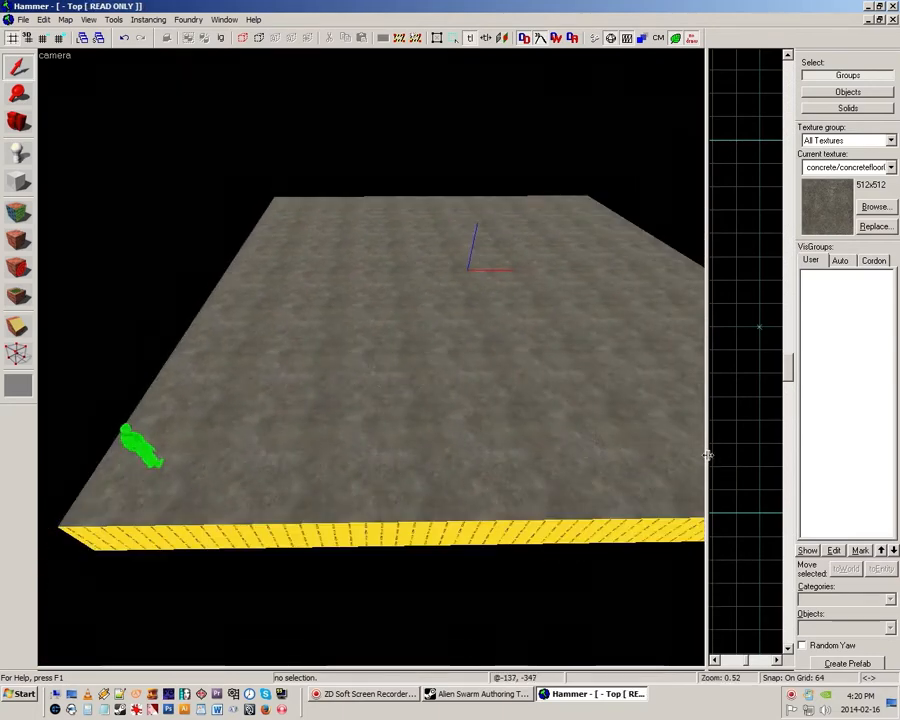
- Clone the floor brush and place the copy 320 units directly below the original in the front view
left_click_drag(707, 456, 342, 456)
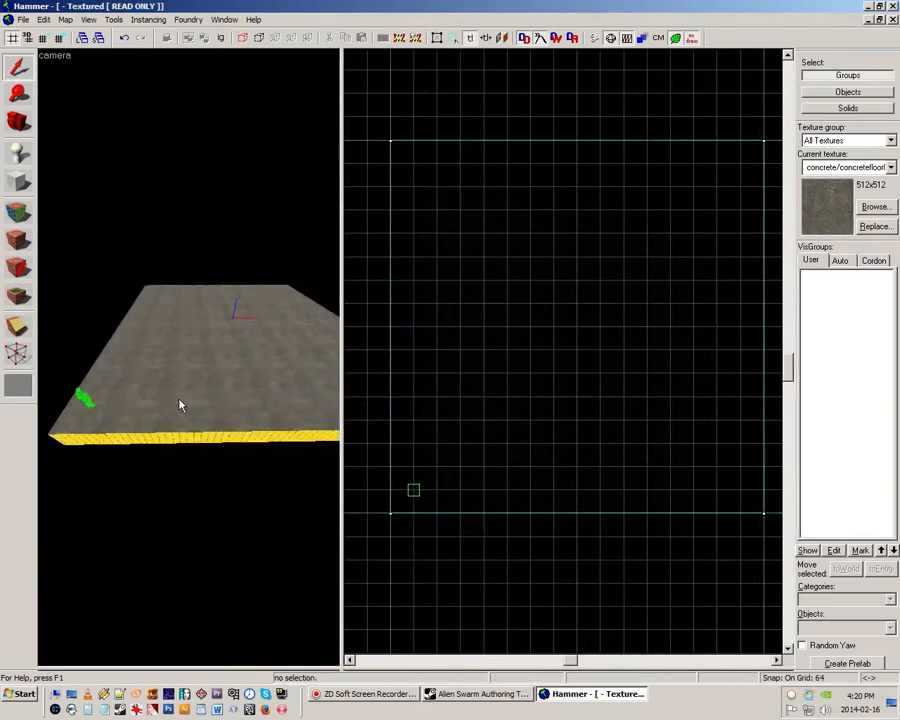
left_click(391, 420)
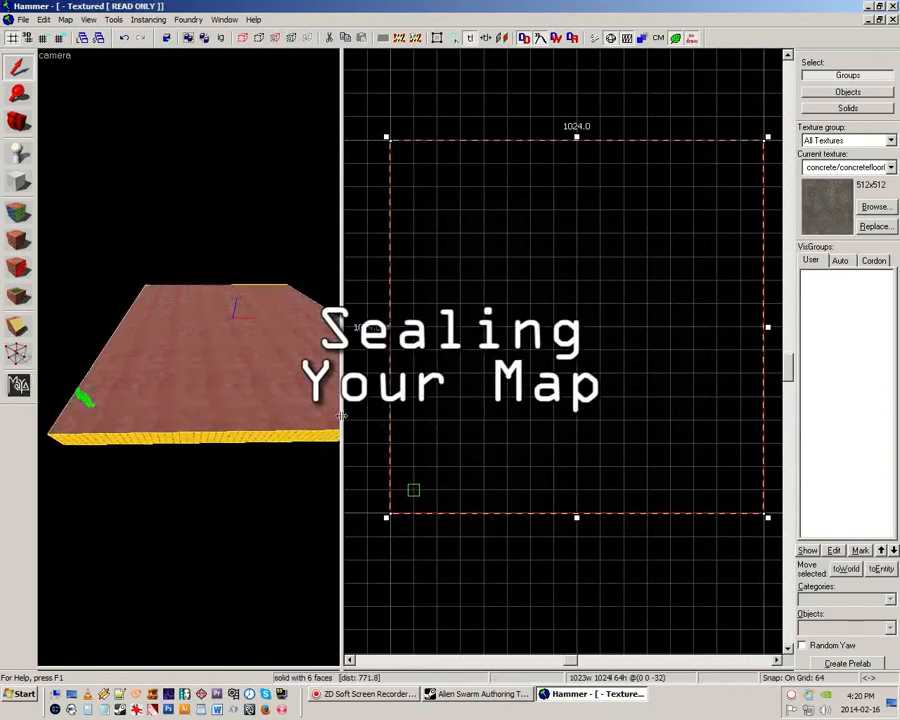
left_click_drag(342, 415, 232, 410)
scroll(345, 279, "down", 3)
scroll(345, 279, "down", 4)
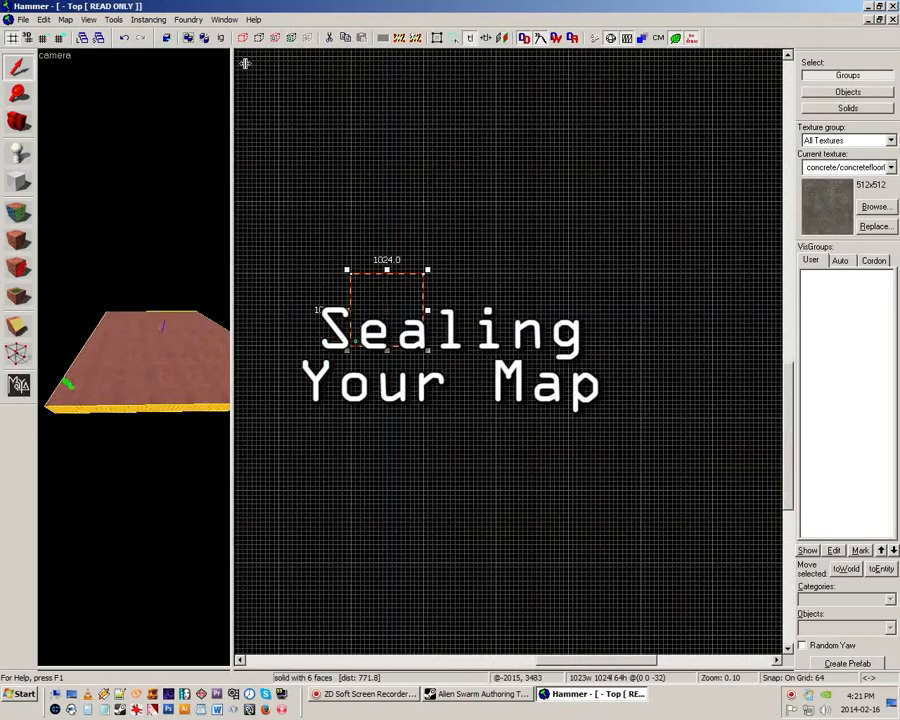
left_click(254, 55)
left_click(260, 81)
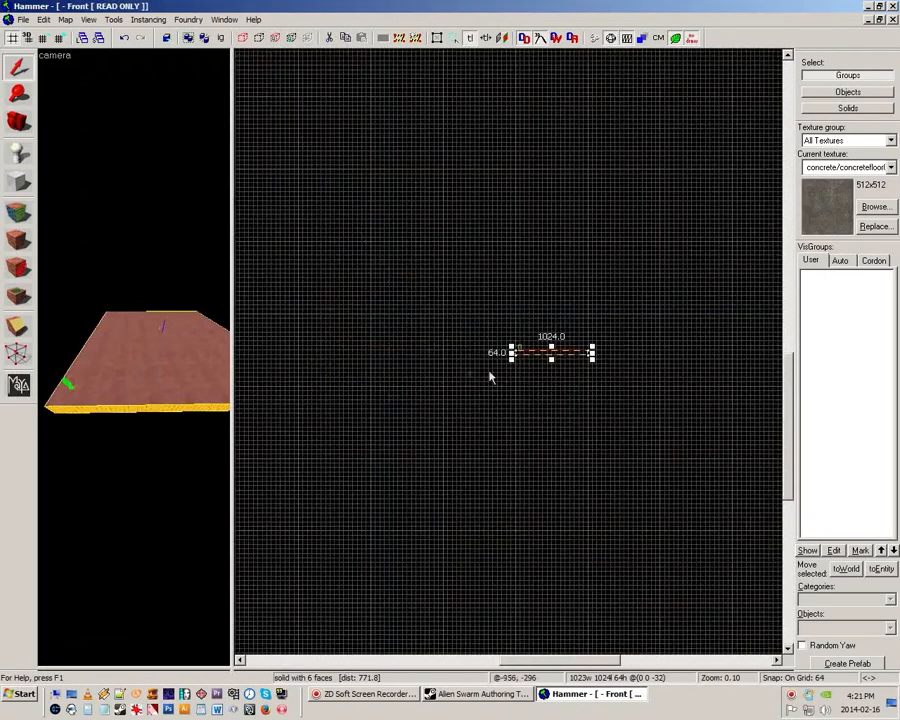
scroll(520, 366, "up", 3)
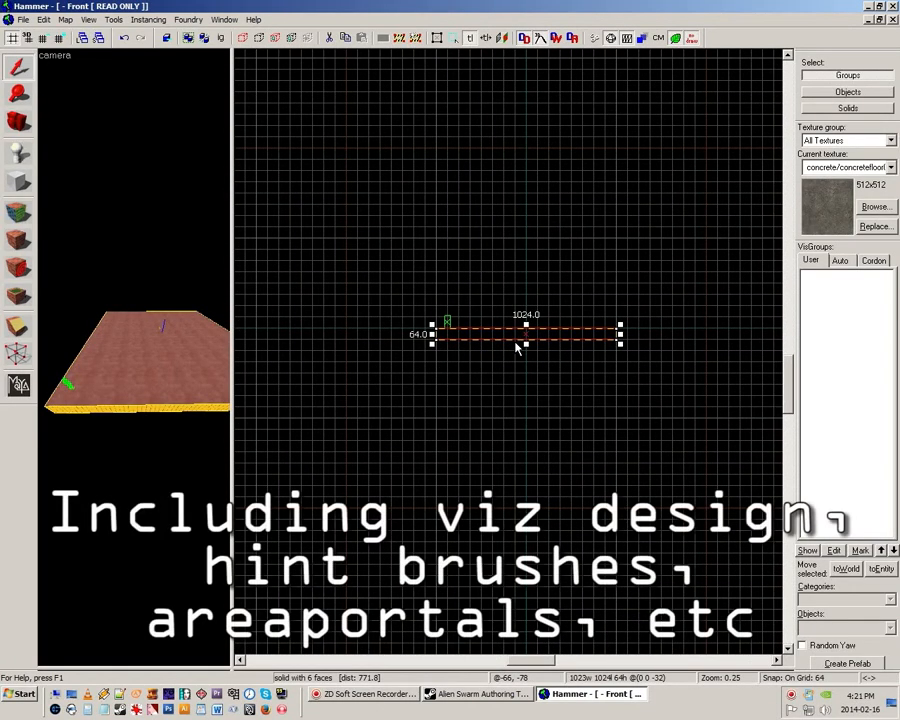
key("shift+Down")
key("Down")
key("Down")
key("Down")
key("Down")
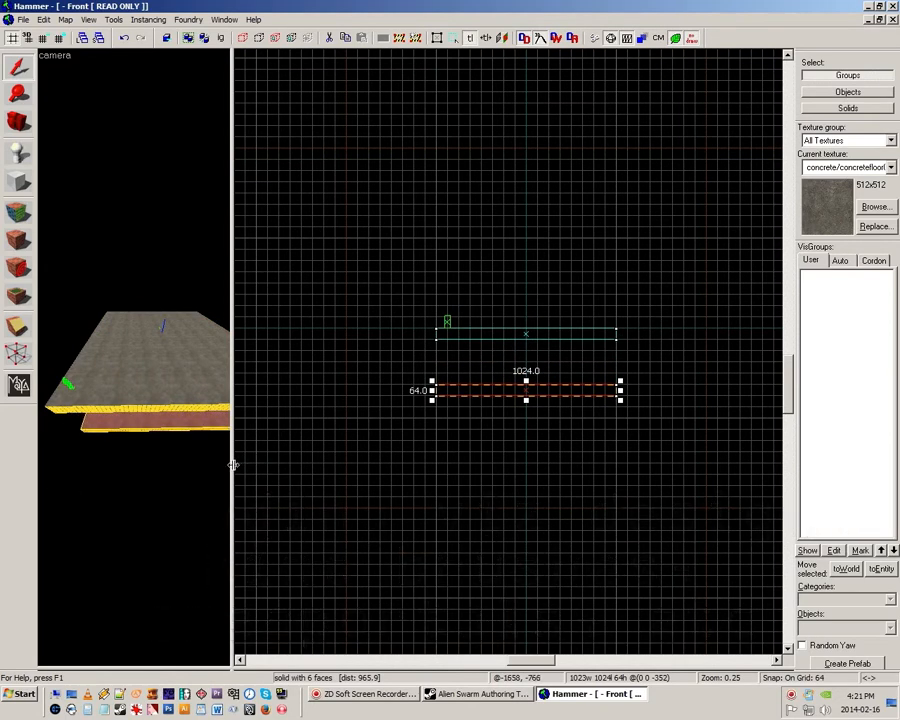
left_click_drag(230, 464, 208, 462)
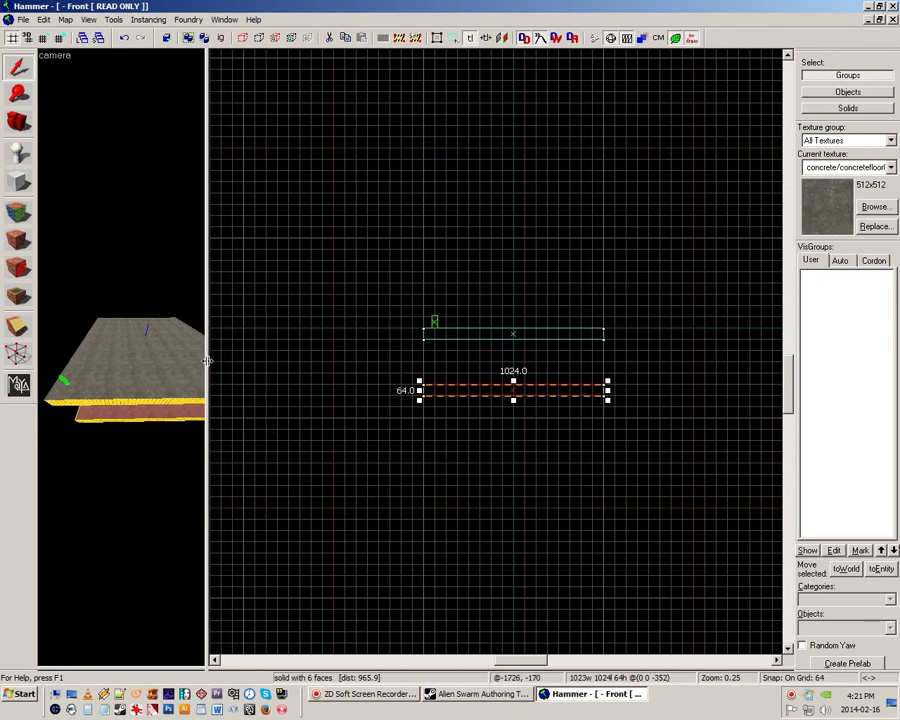
left_click(263, 390)
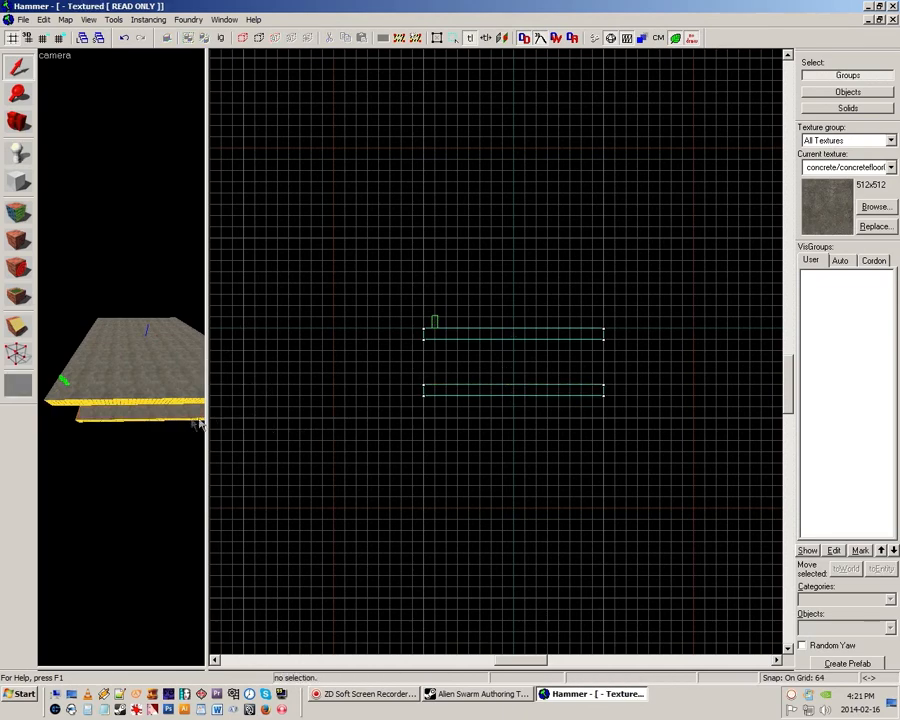
- Apply the tools/toolsblack texture to the cloned brush below the floor
left_click_drag(707, 426, 709, 426)
key("z")
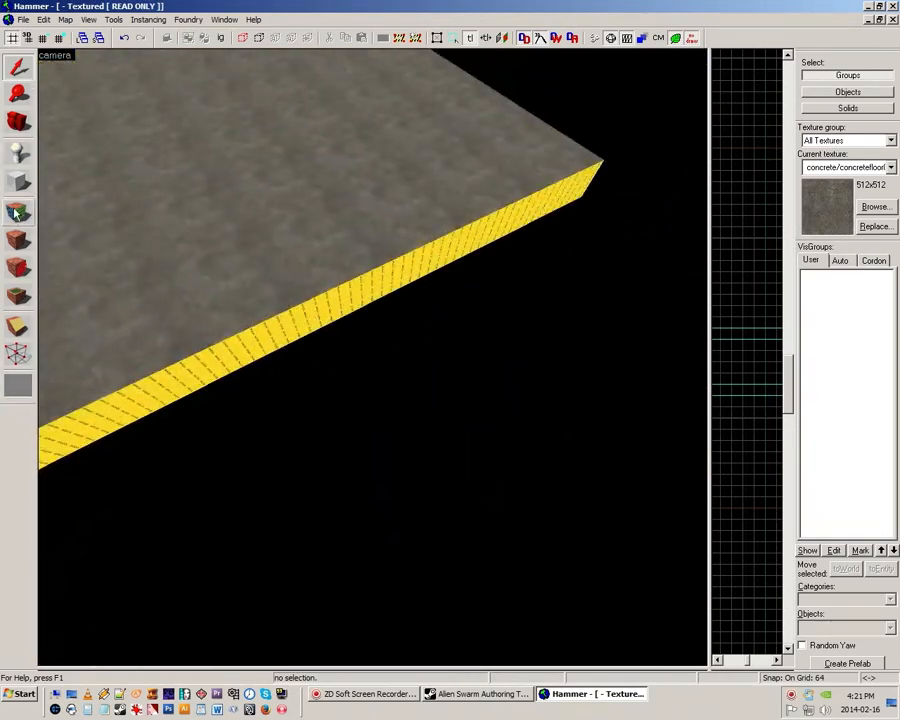
key("shift+a")
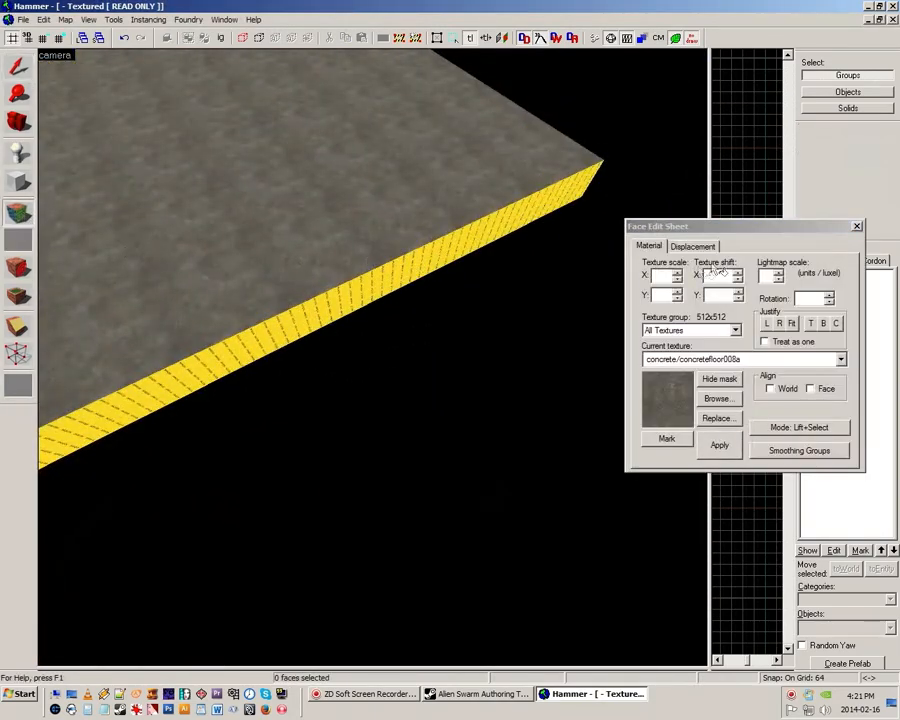
left_click(718, 398)
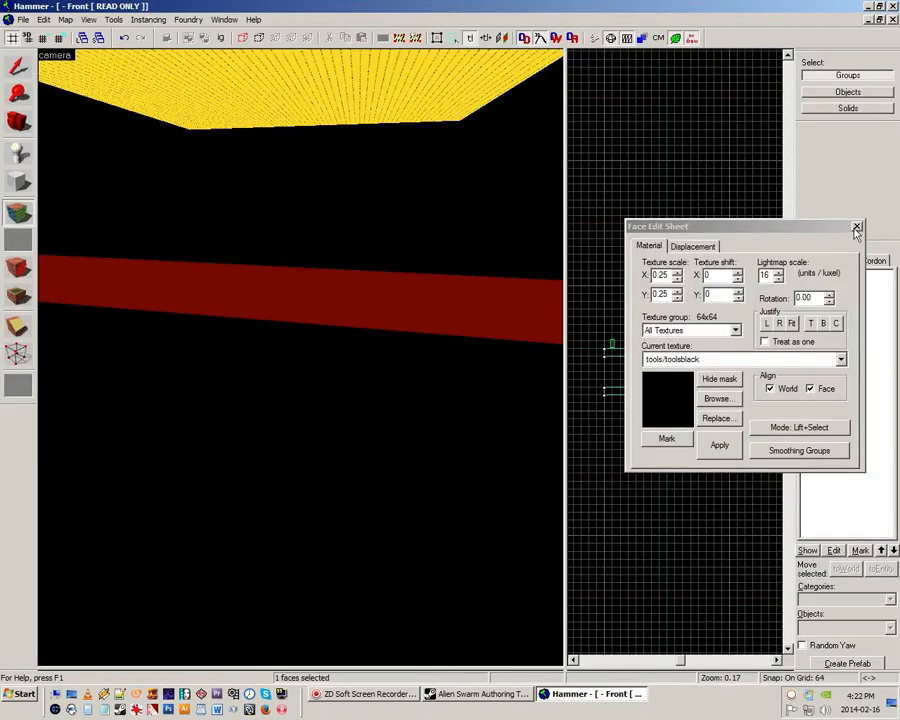
left_click(855, 228)
- Stretch the black lower brush upward to a height of 960 units so it encloses the floor and player start
left_click(436, 298)
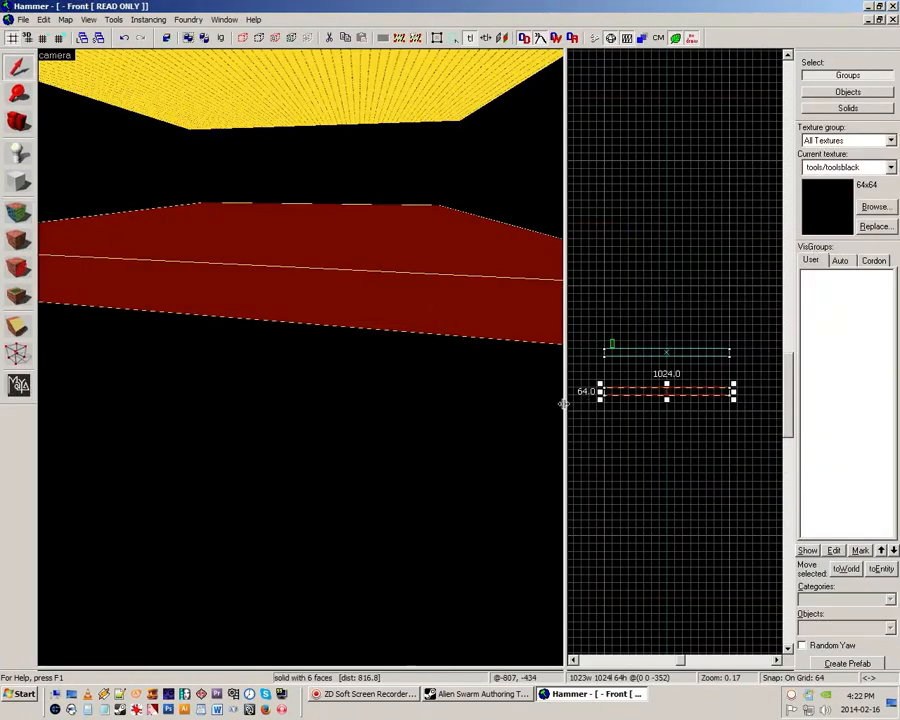
left_click_drag(564, 404, 256, 402)
left_click_drag(512, 383, 496, 273)
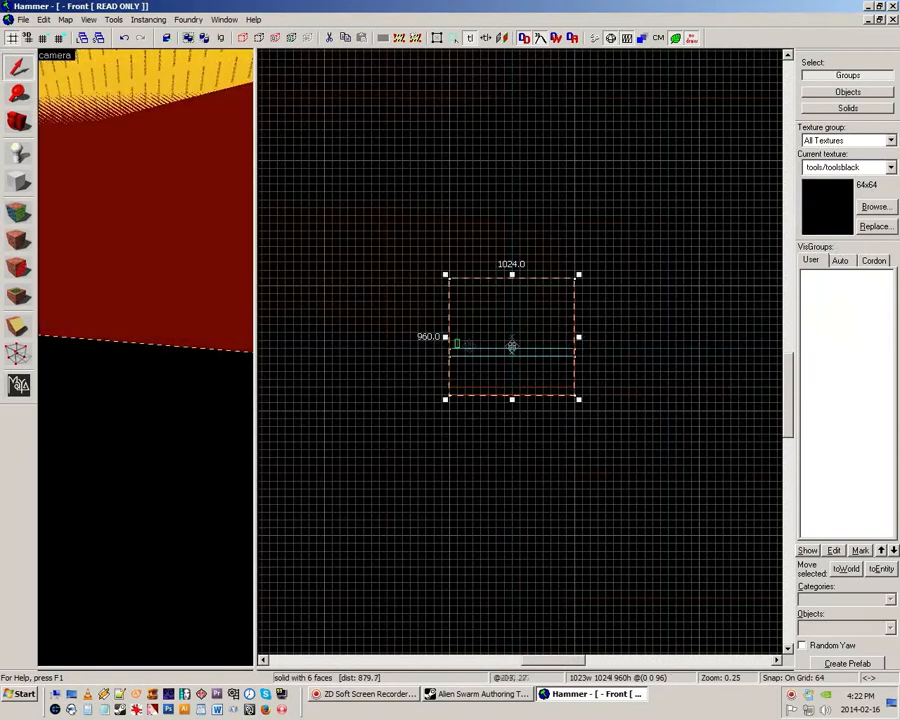
scroll(440, 340, "up", 2)
scroll(440, 340, "down", 1)
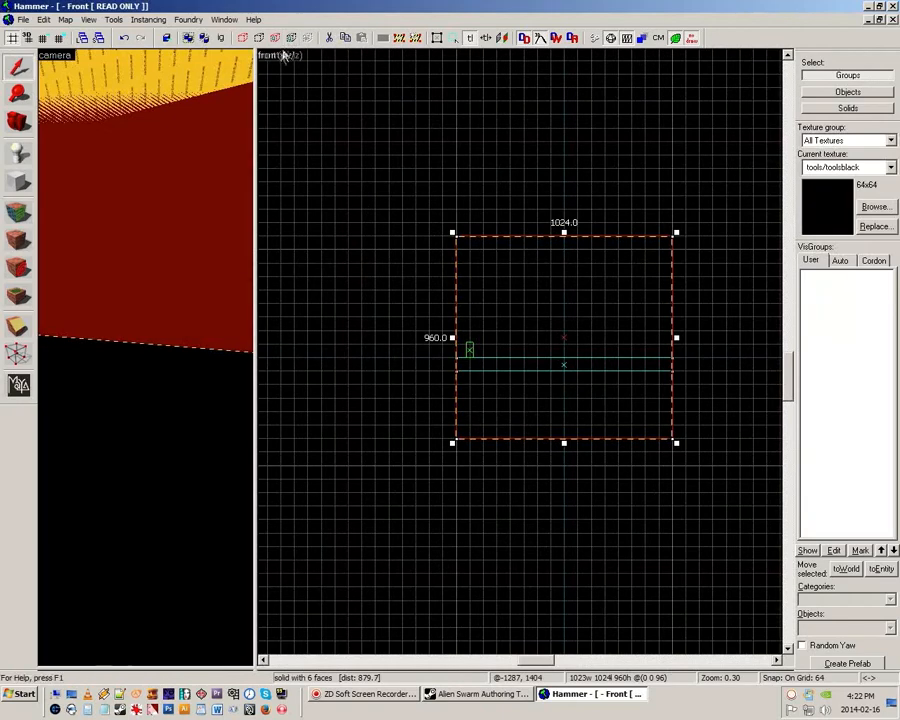
- Check the enclosing block against the floor in the top and front views, and hollow it outward with a wall thickness of -32
left_click(281, 55)
left_click(280, 69)
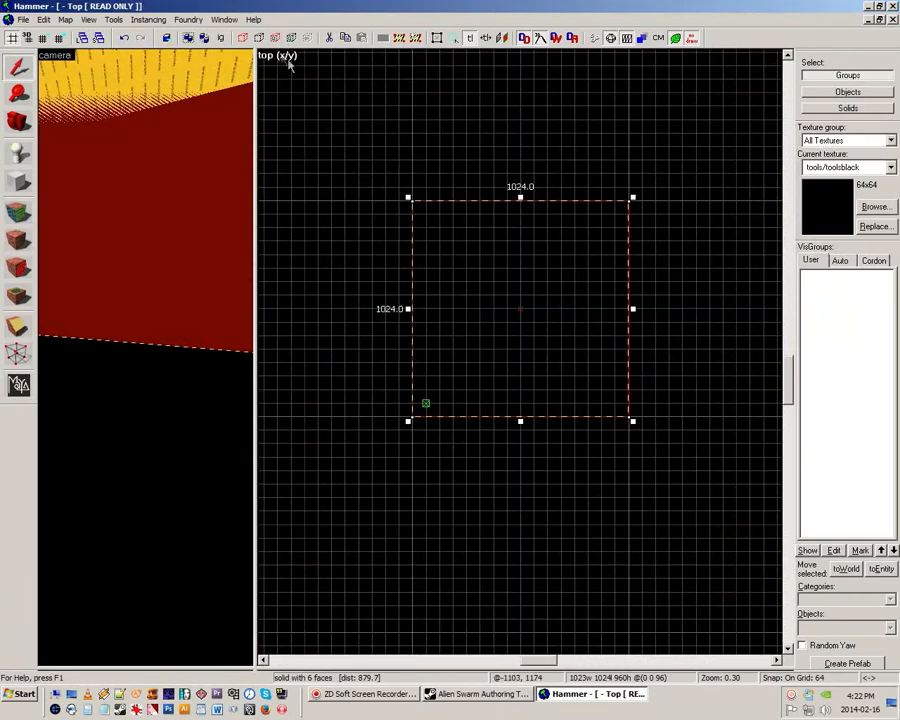
left_click(280, 57)
left_click(296, 80)
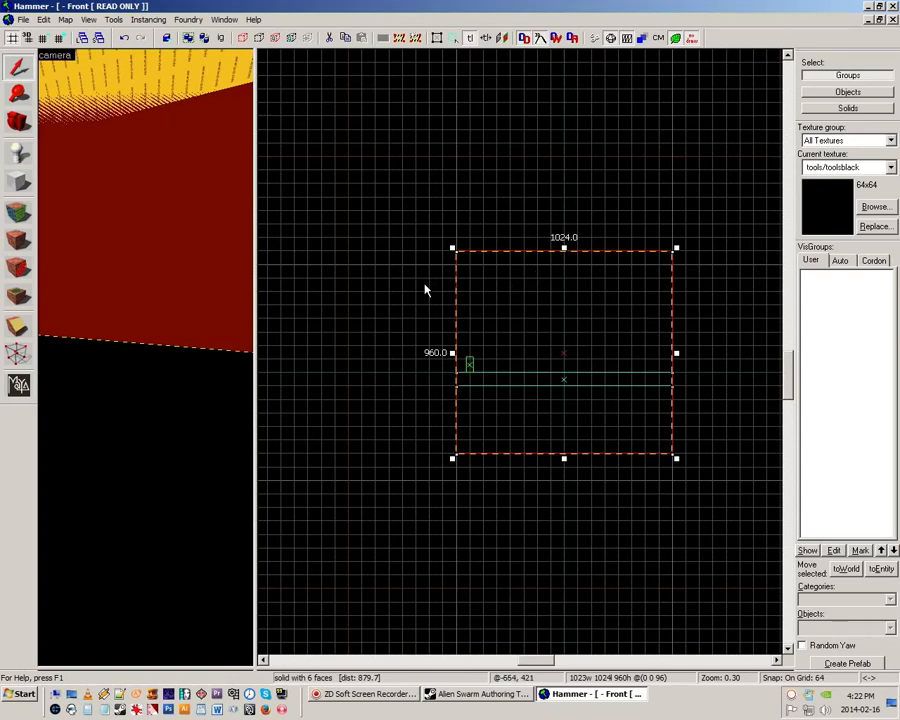
left_click(113, 20)
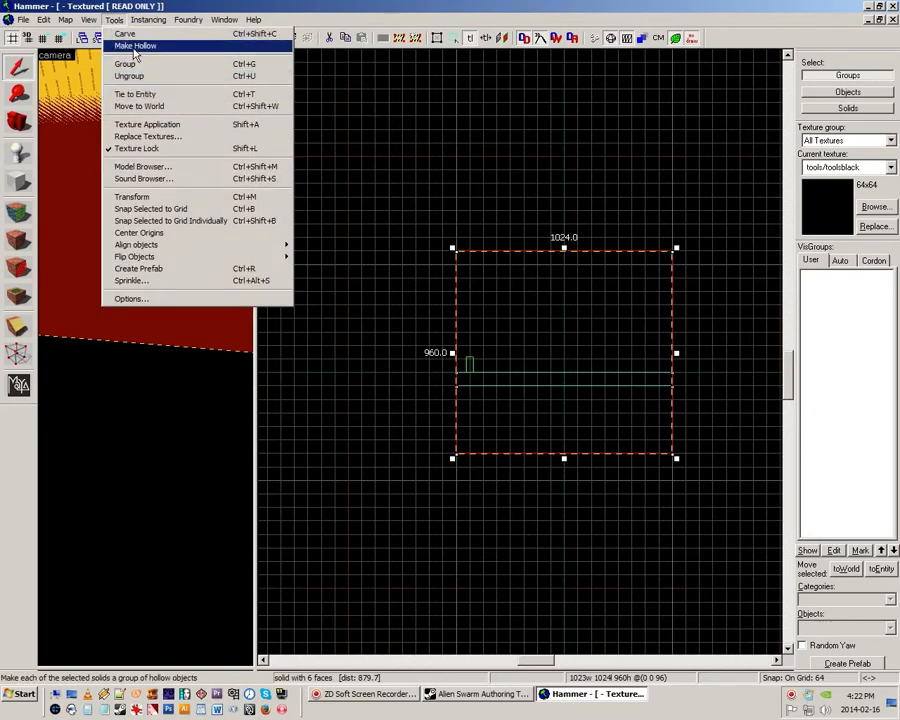
left_click(135, 46)
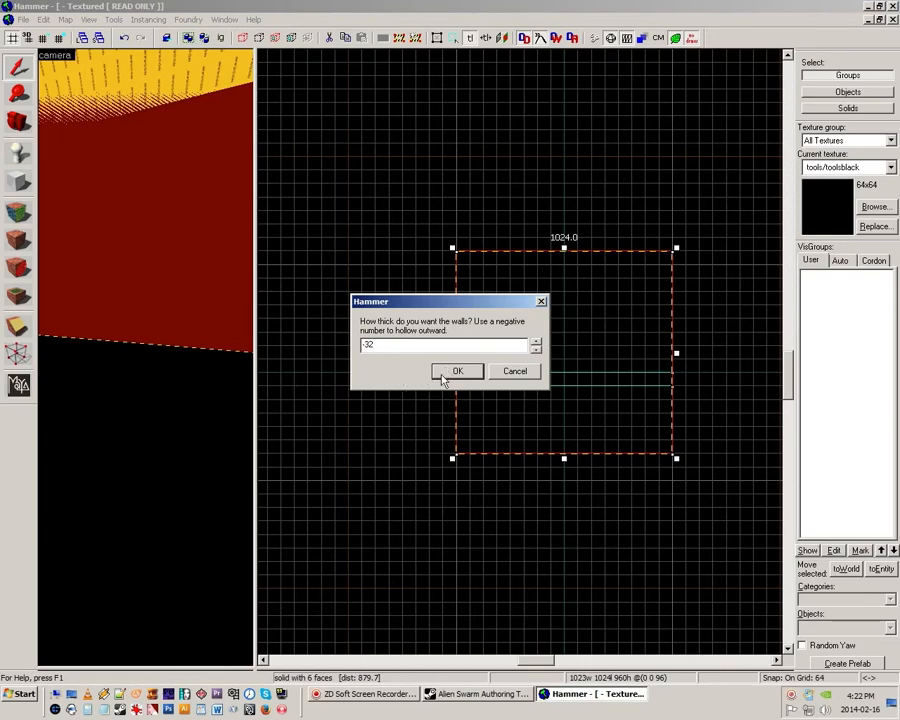
left_click(443, 377)
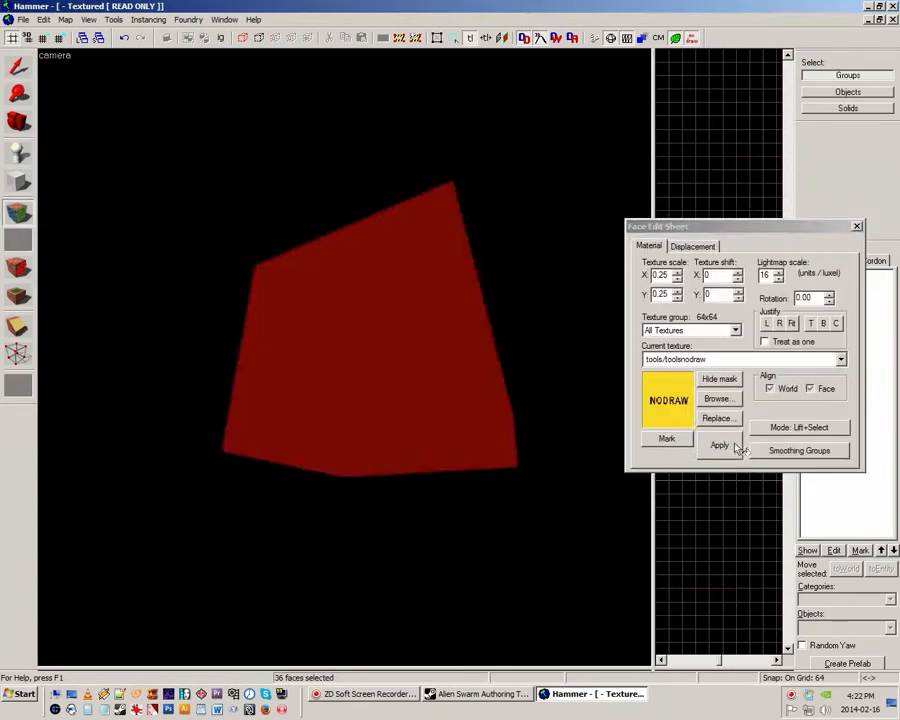
- Apply the tools/toolsnodraw texture to all faces of the hollowed box and inspect the room from inside
left_click(736, 446)
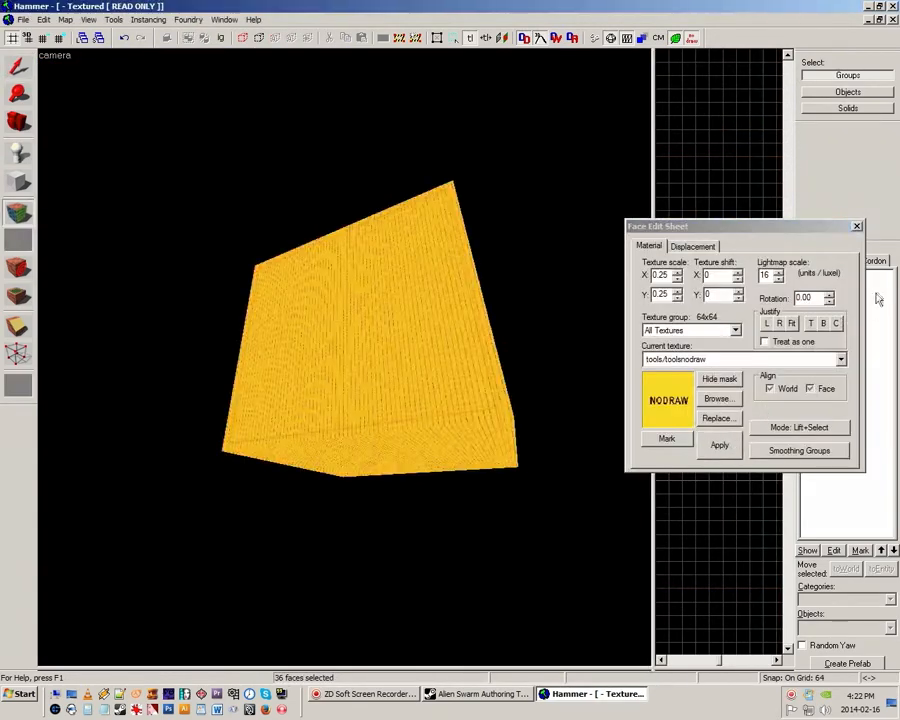
left_click(858, 225)
key("z")
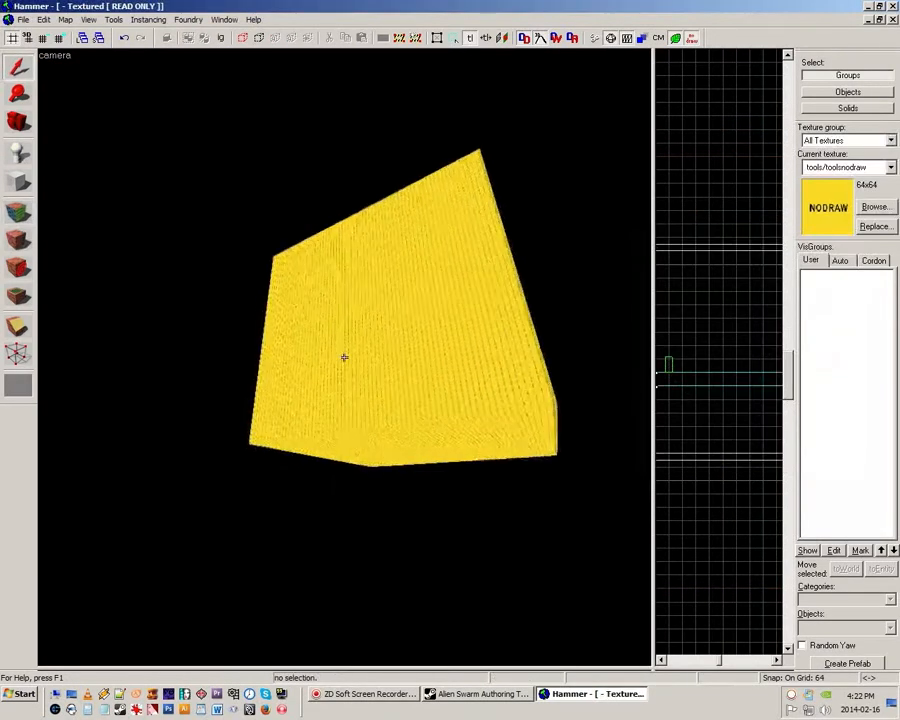
key("w")
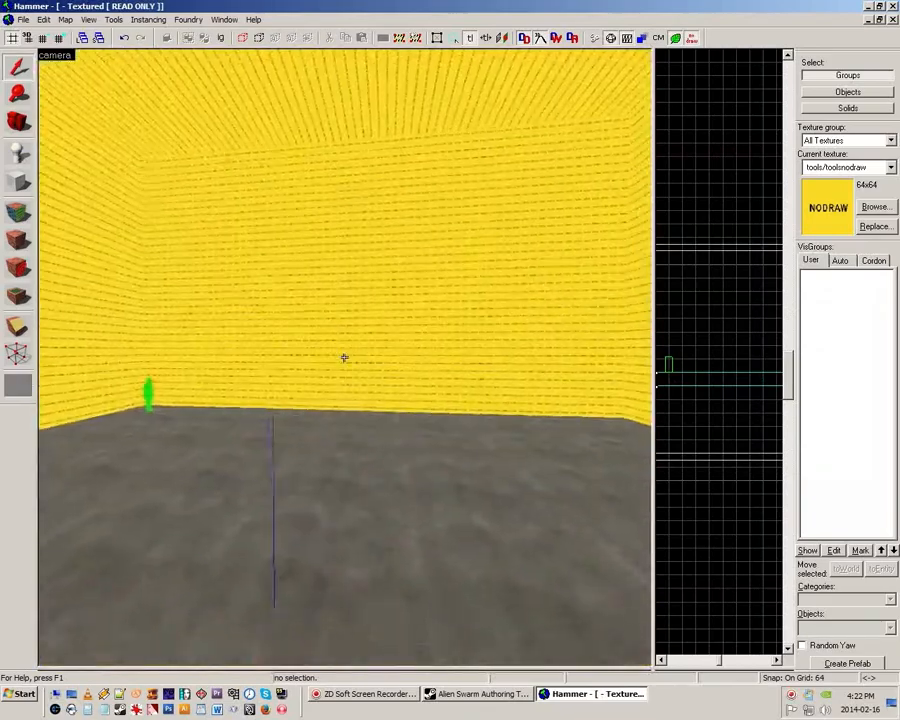
key("s")
key("z")
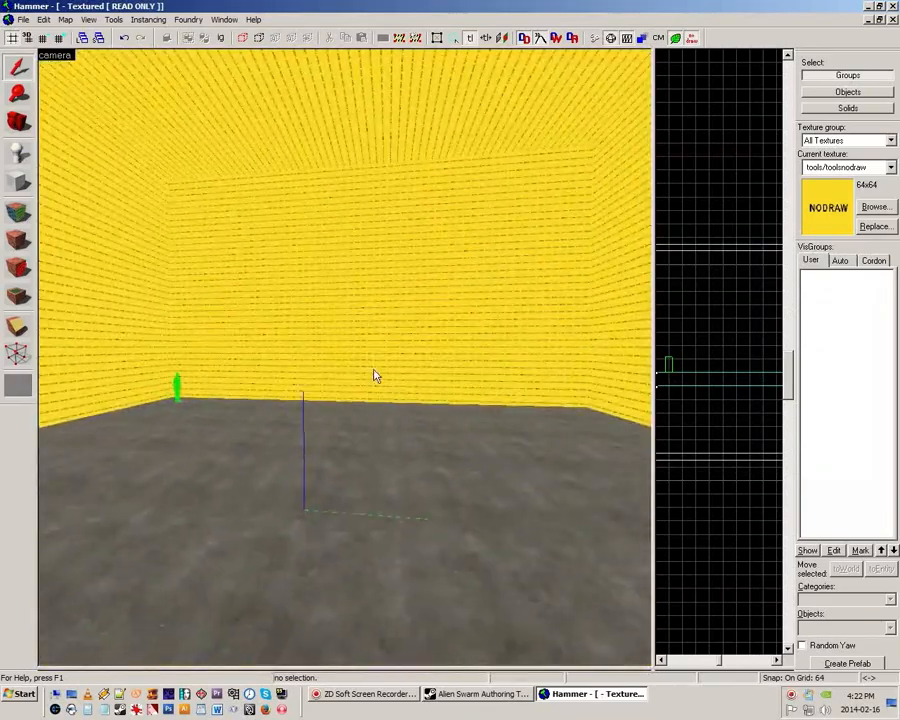
- Find the tools/toolsskybox texture by filtering for sky and make it the current texture for face editing
left_click(17, 213)
left_click(714, 398)
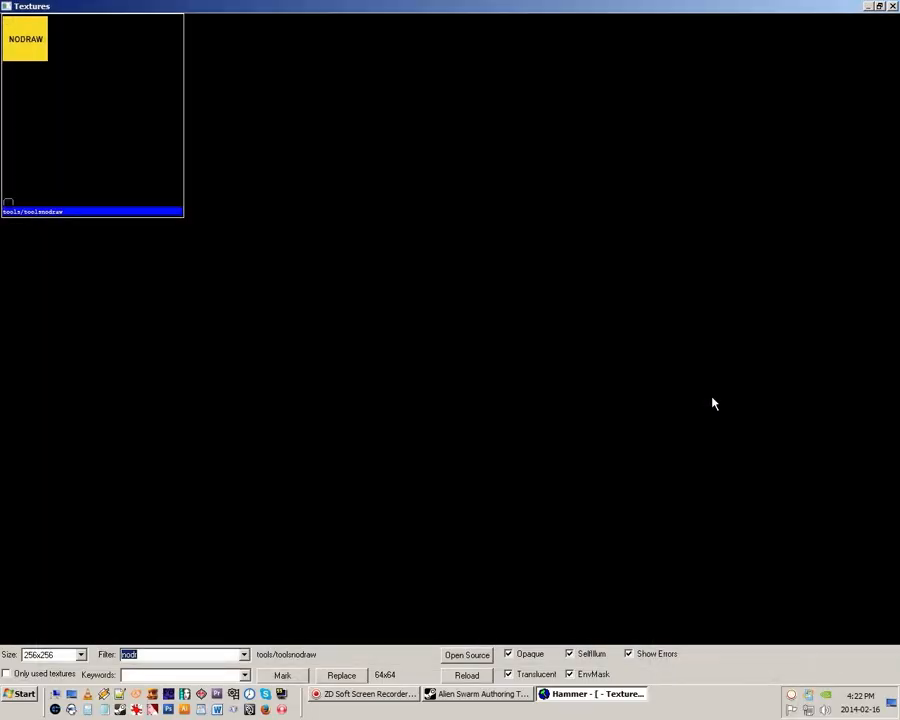
type("sky")
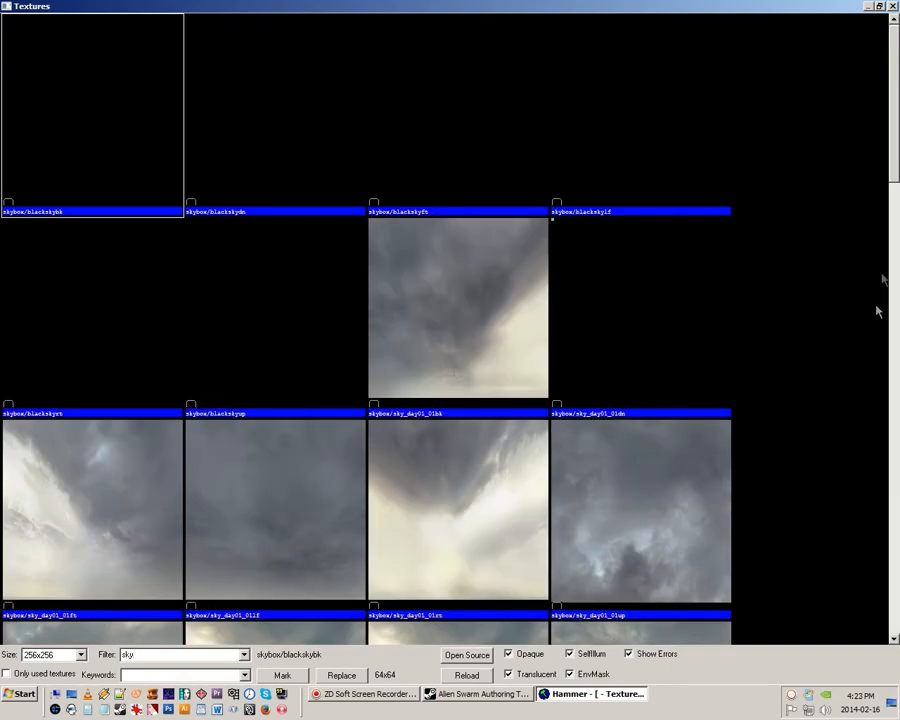
scroll(414, 372, "down", 12)
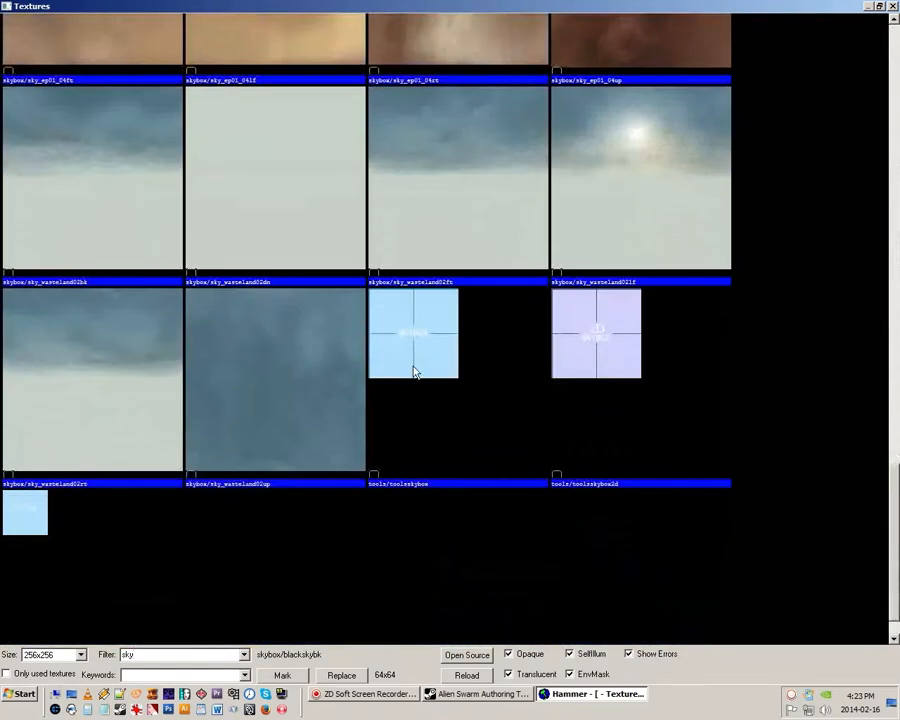
double_click(412, 368)
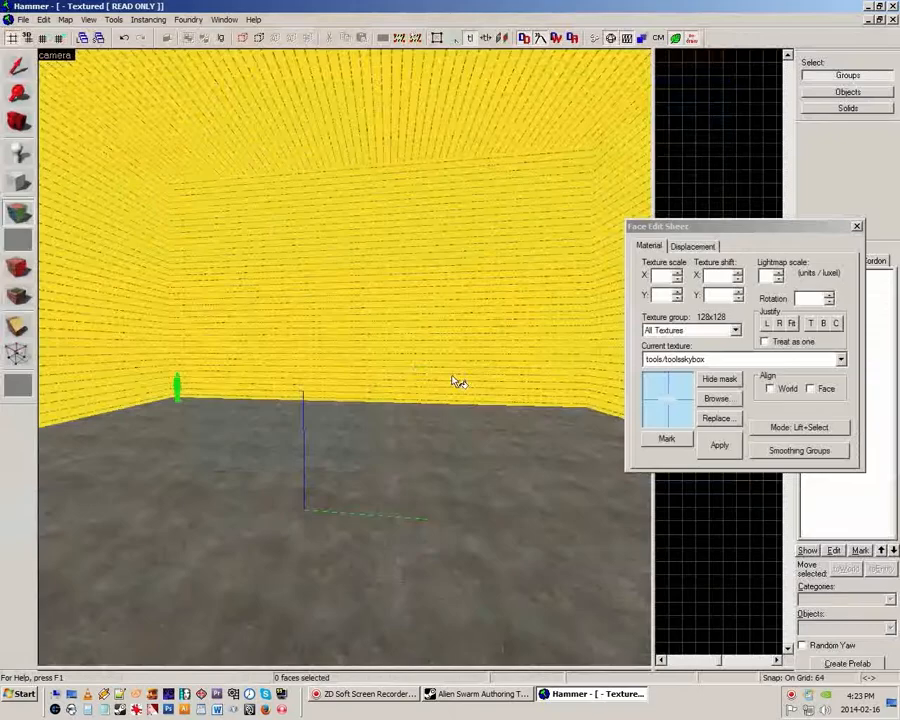
- Apply the tools/toolsskybox texture to the inner wall and ceiling faces of the hollow box
right_click(120, 330)
right_click(315, 318)
right_click(612, 216)
key("z")
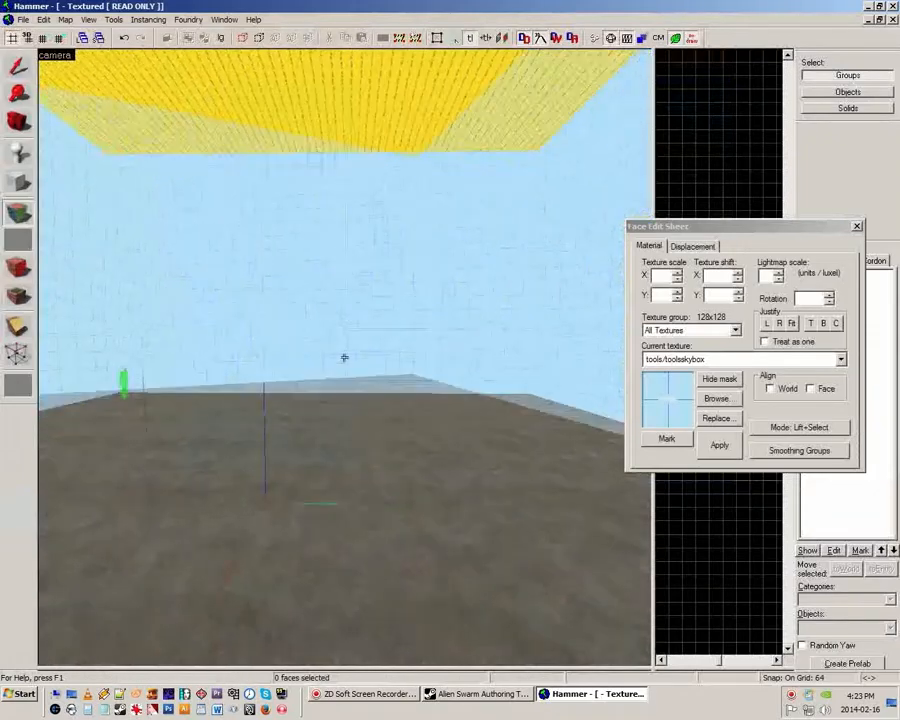
key("s")
key("z")
right_click(346, 359)
right_click(288, 94)
- Apply the tools/toolsblack texture to the hollow box's inner bottom face beneath the floor
key("z")
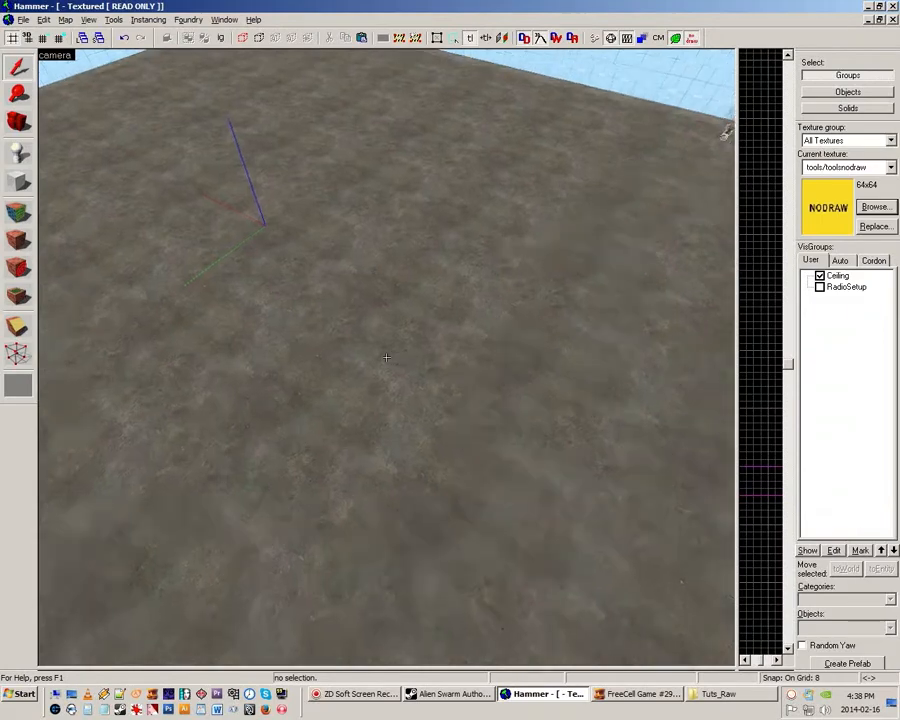
key("w")
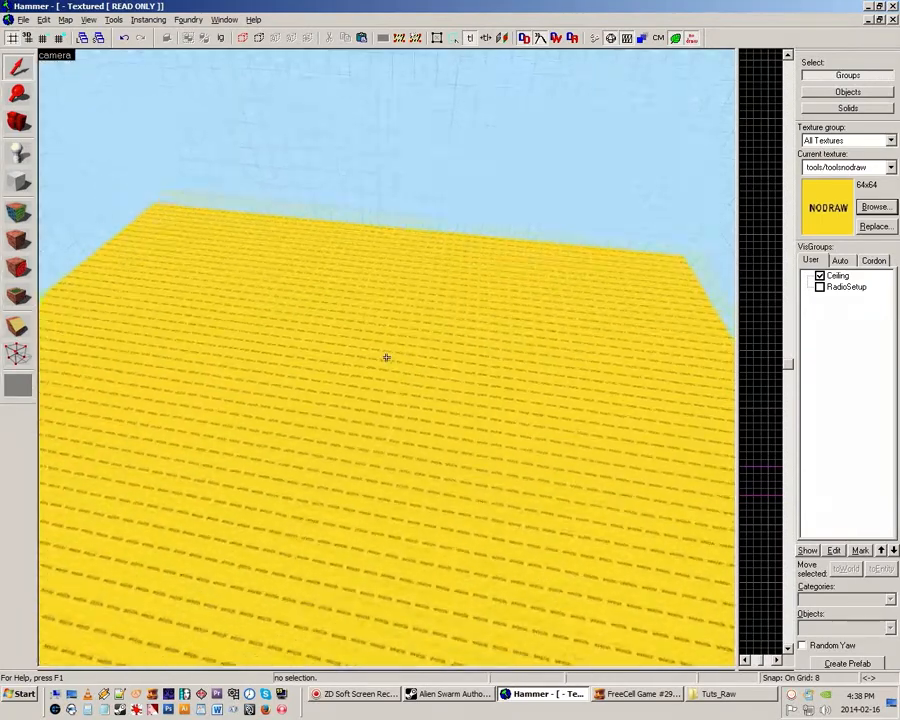
key("z")
key("shift+a")
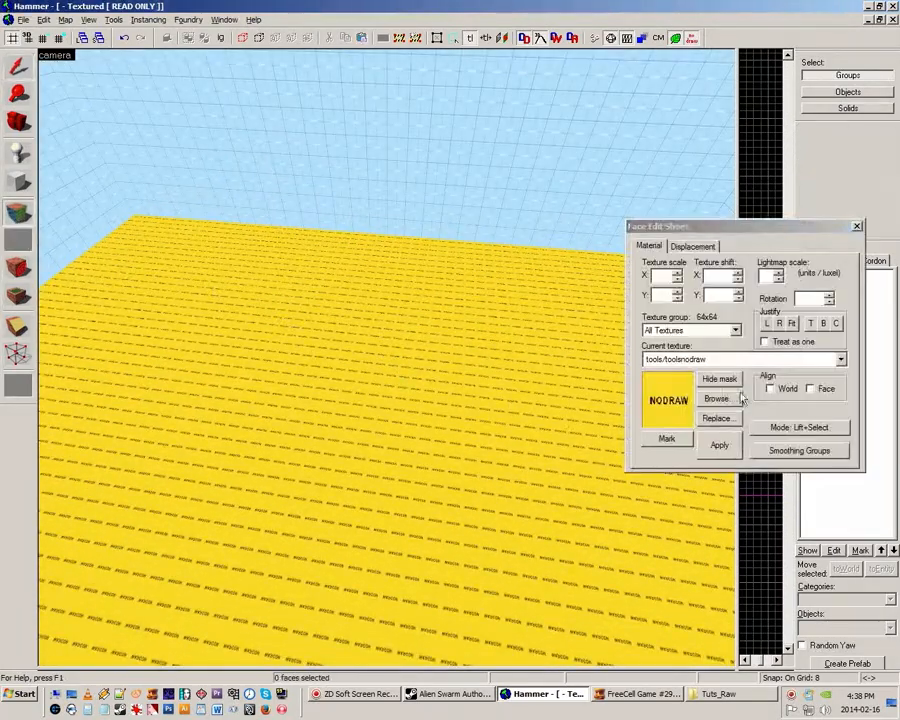
left_click(665, 396)
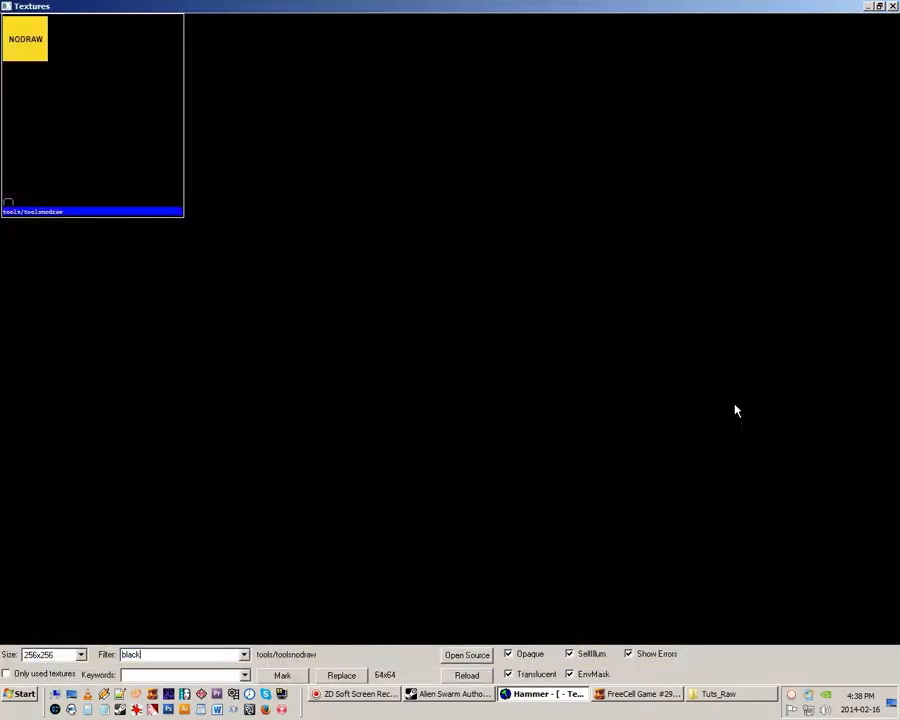
double_click(76, 572)
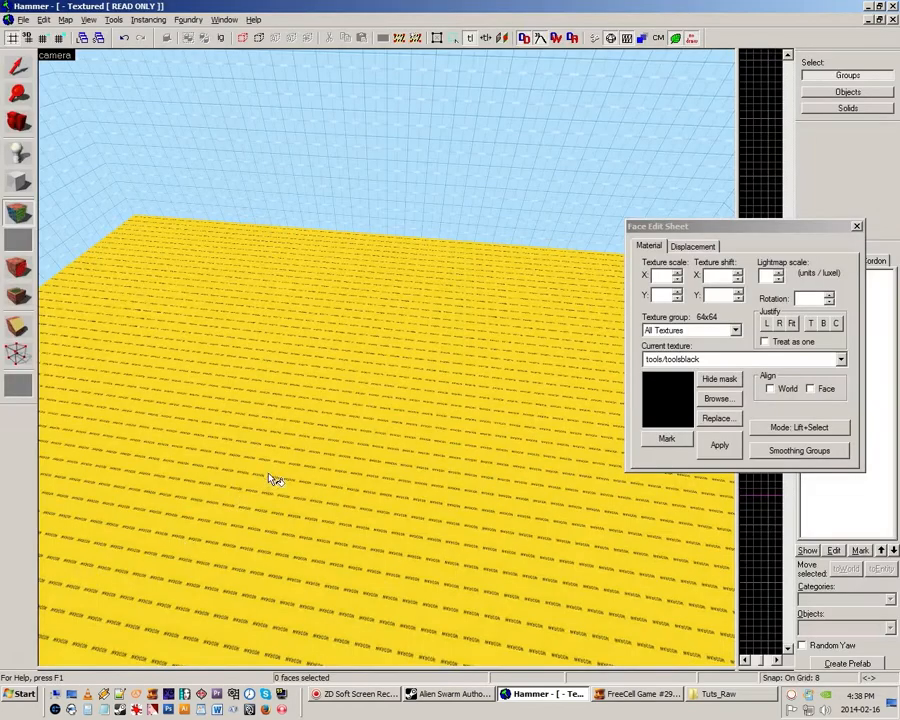
right_click(275, 480)
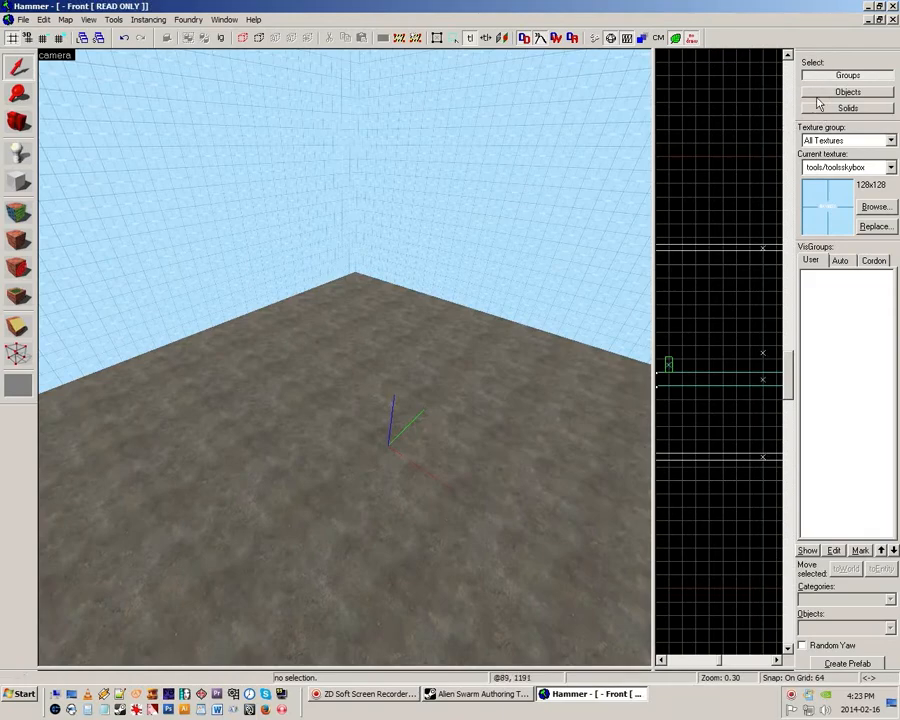
- Tie the whole hollow box to a func_brush entity and name it structure_seal
left_click(455, 329)
key("z")
key("s")
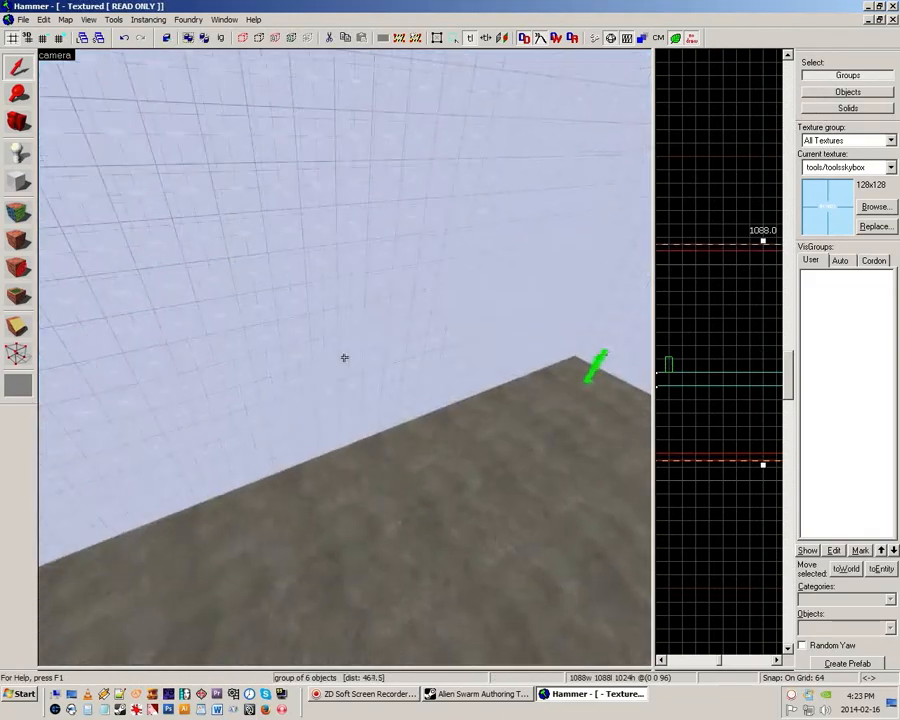
key("z")
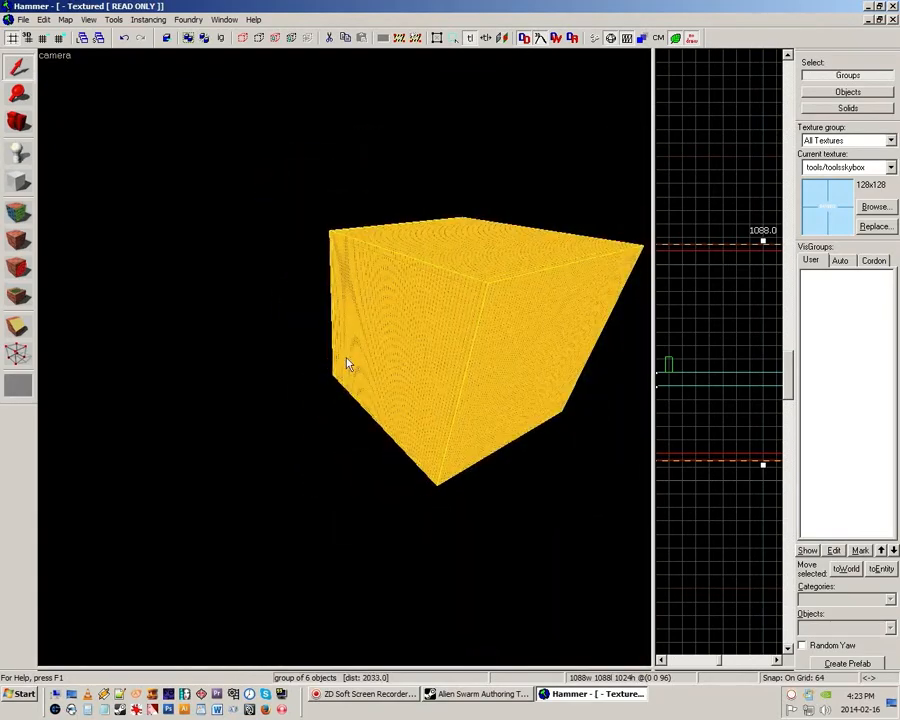
key("ctrl+t")
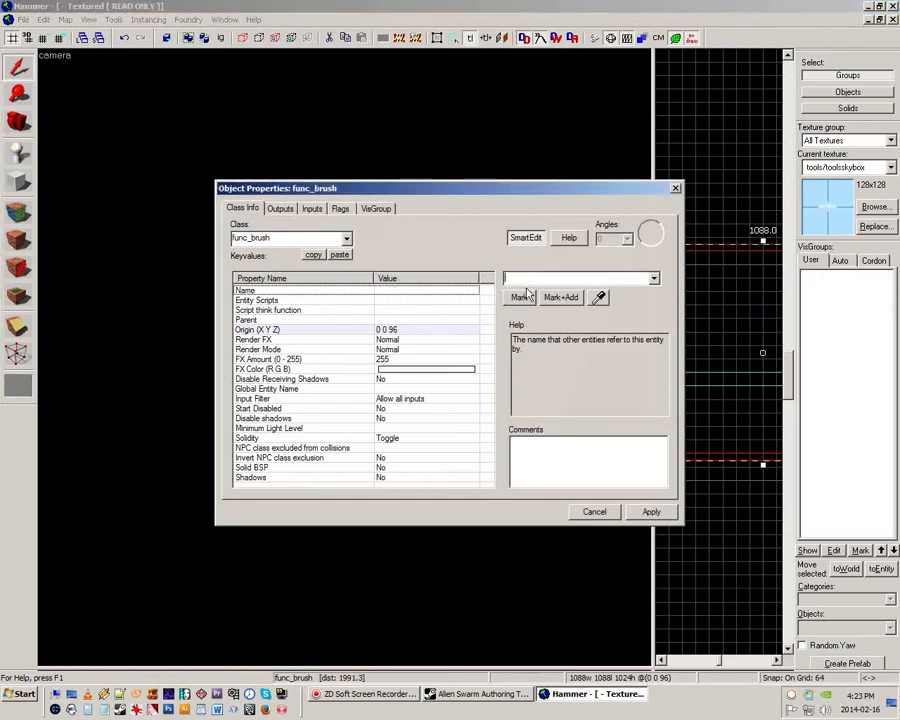
type("stru")
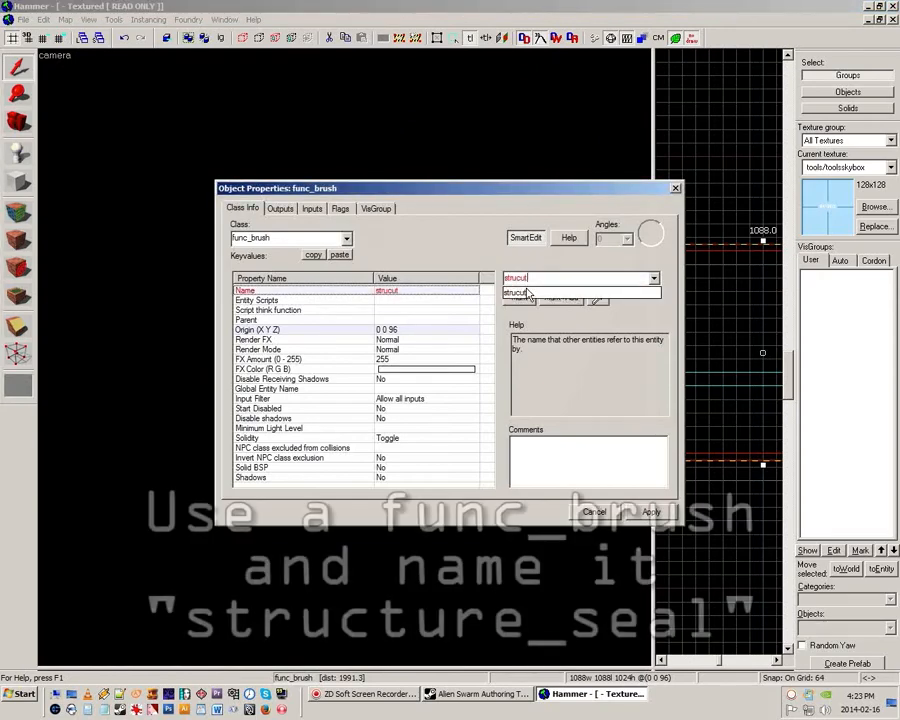
type("cture_s")
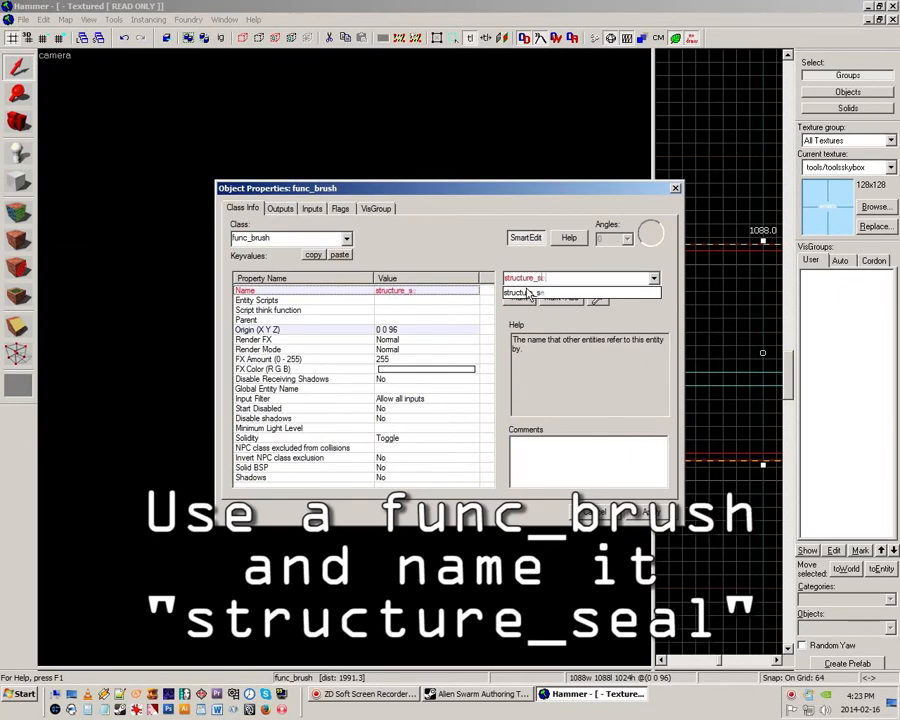
type("eal")
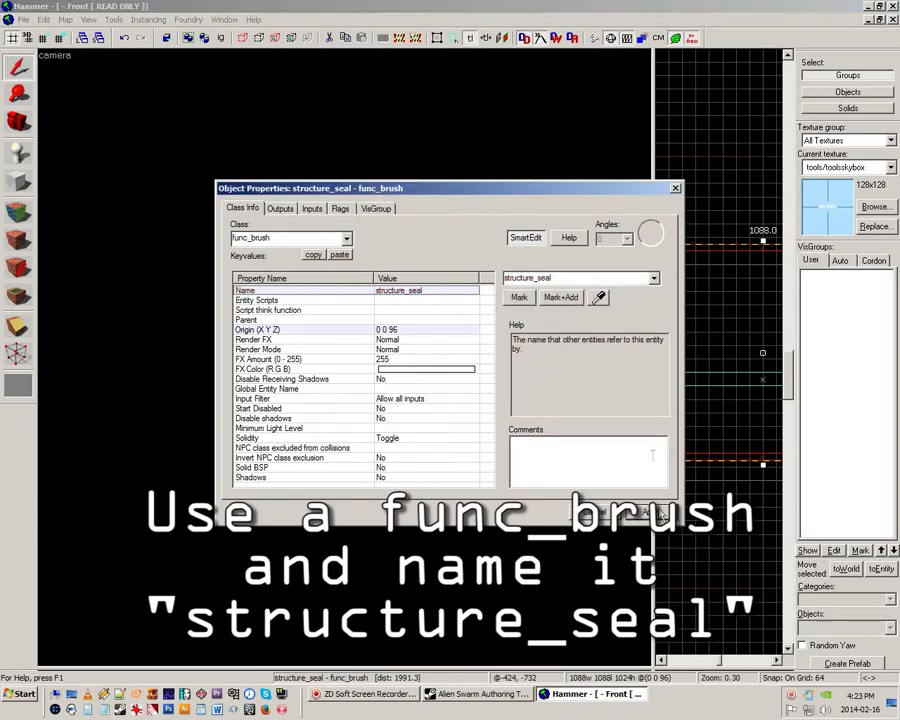
left_click(675, 188)
- Move the structure_seal box into a new visgroup called Ceiling and hide its objects
left_click(388, 397)
left_click_drag(388, 397, 344, 358)
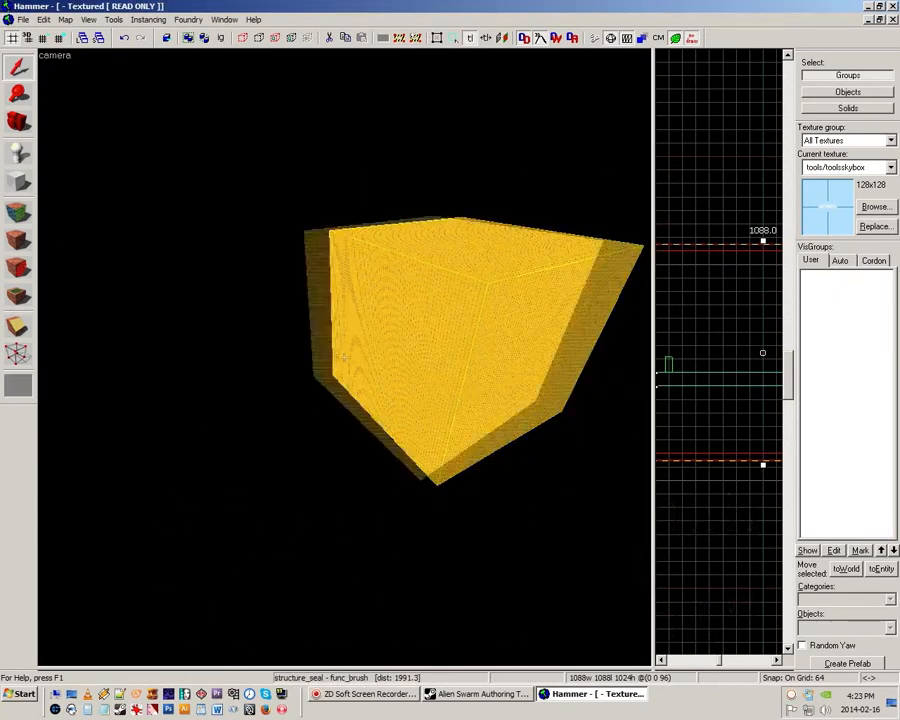
key("Right")
key("Up")
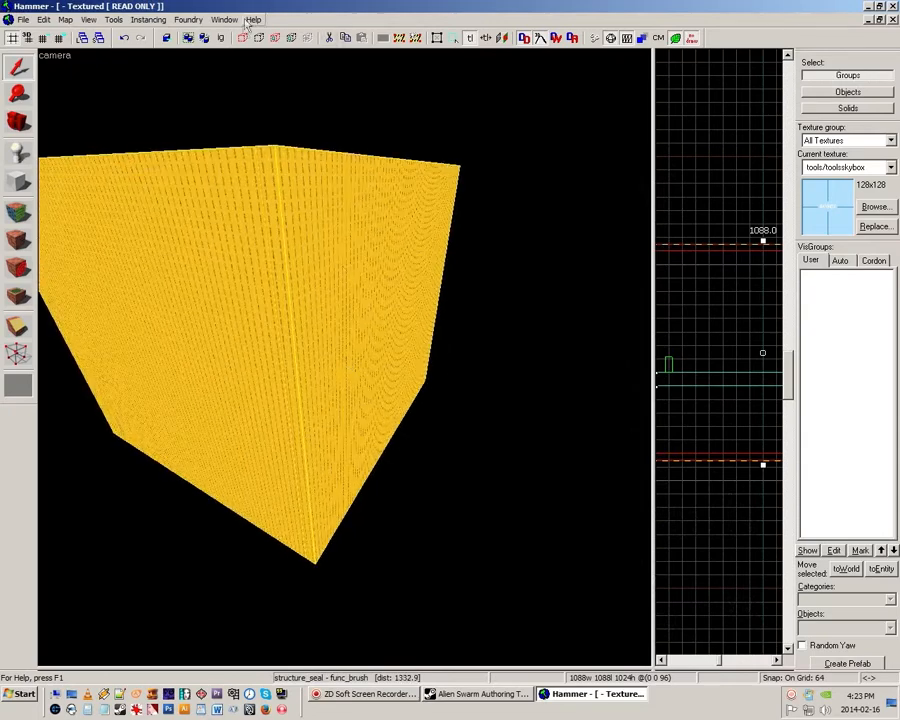
left_click(243, 38)
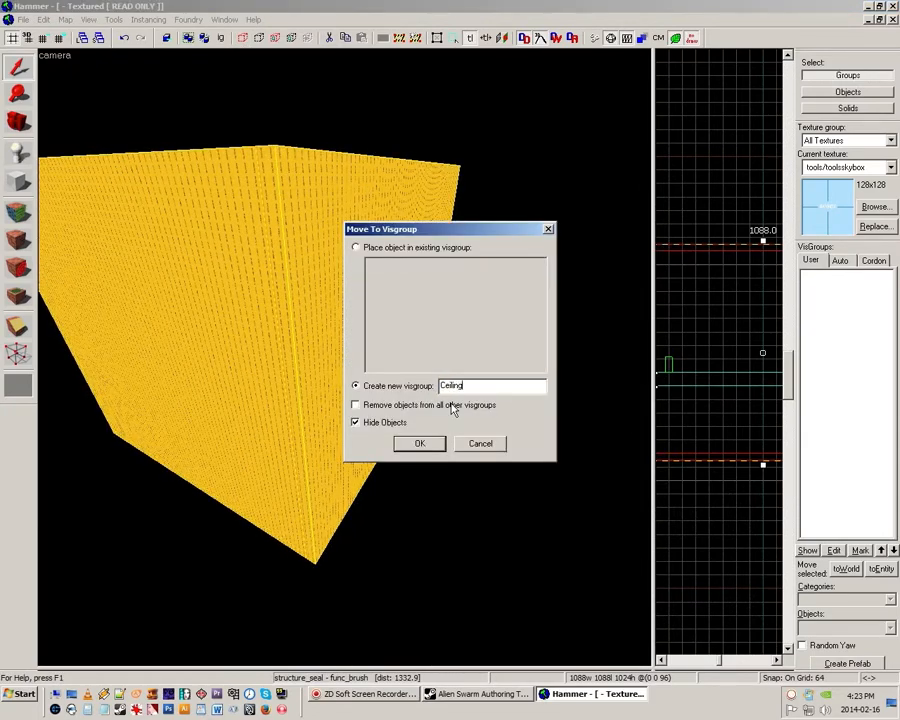
left_click(416, 443)
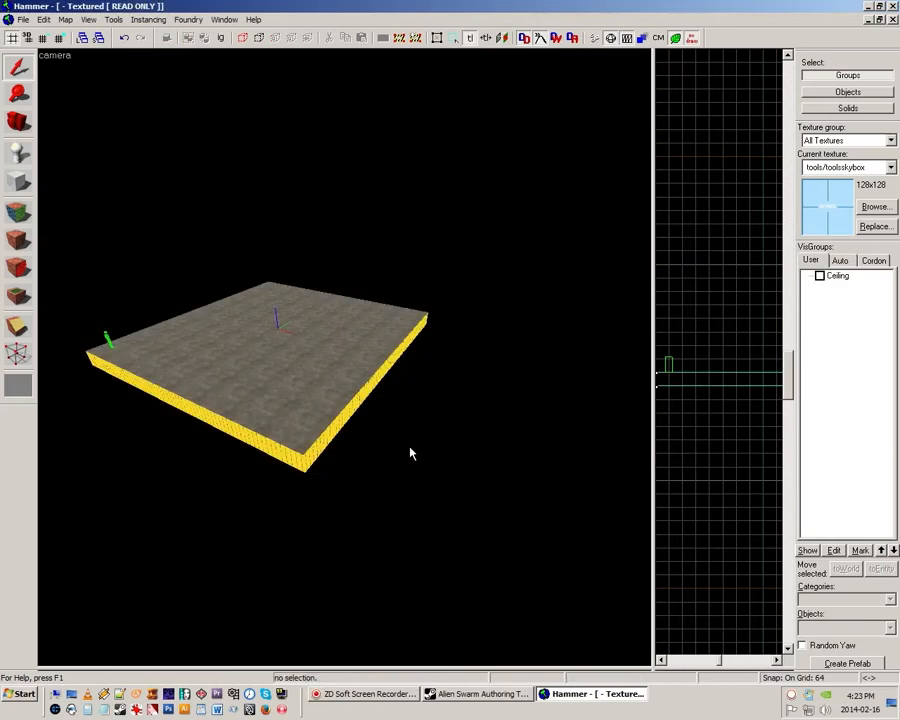
- Show the Ceiling visgroup, inspect the sealed box from outside, and hide the visgroup again
key("z")
key("w")
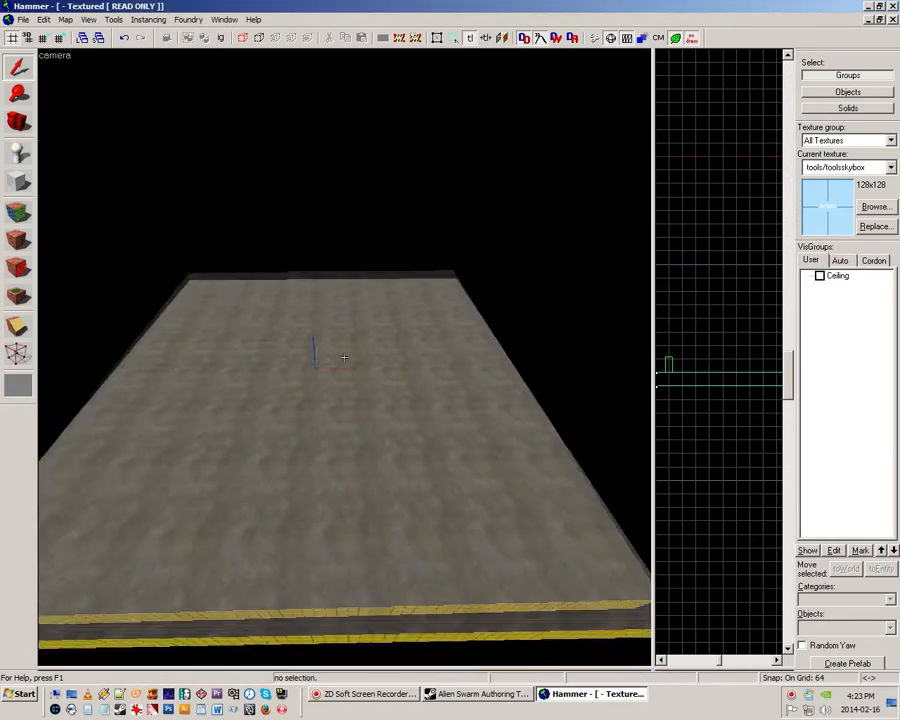
key("z")
left_click(819, 276)
key("z")
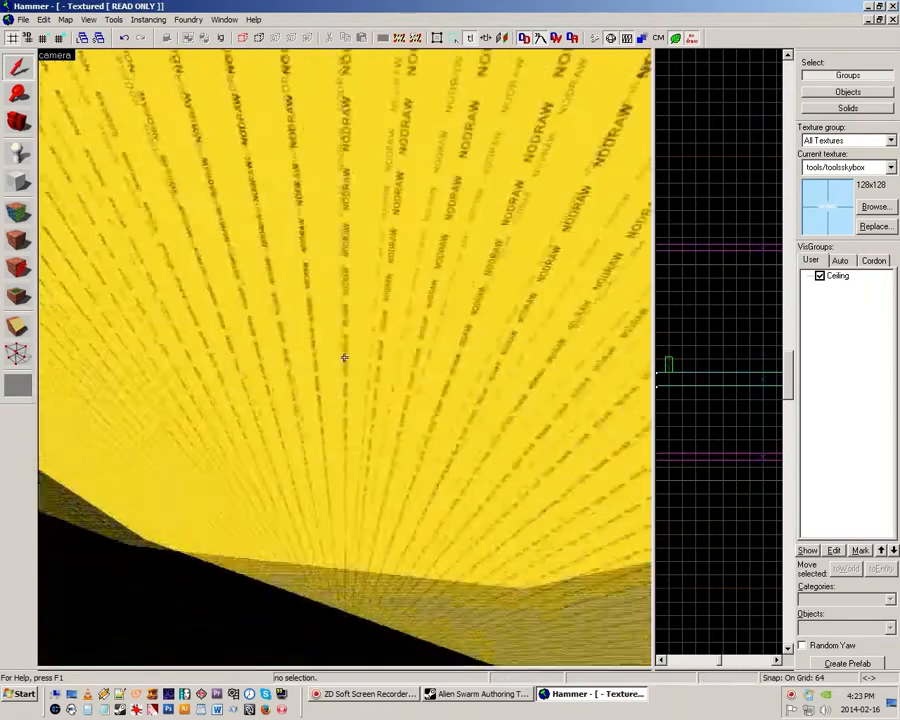
key("z")
key("z")
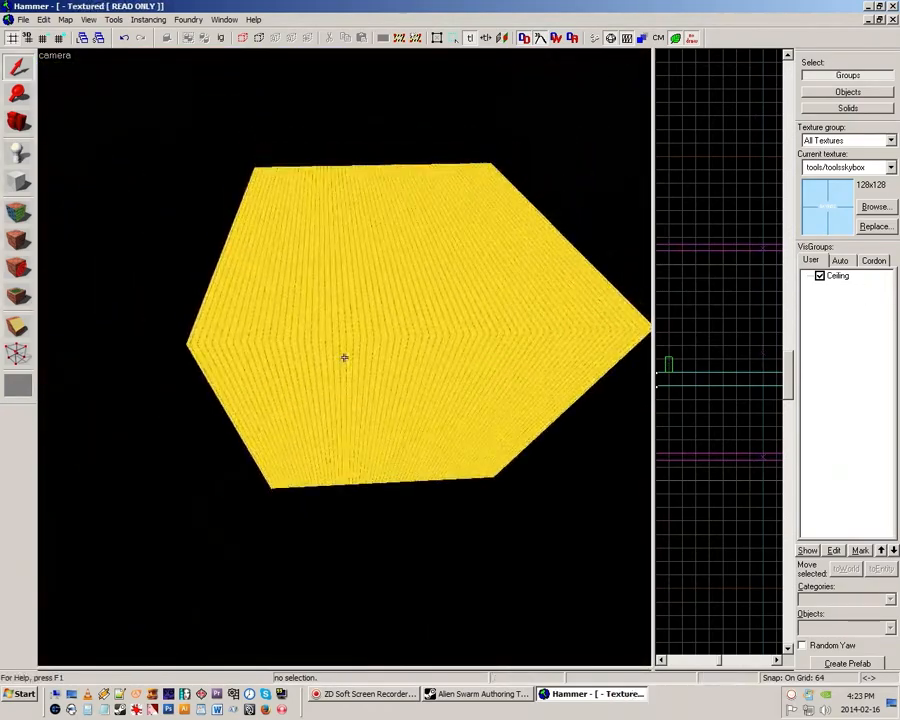
key("w")
key("z")
left_click(343, 357)
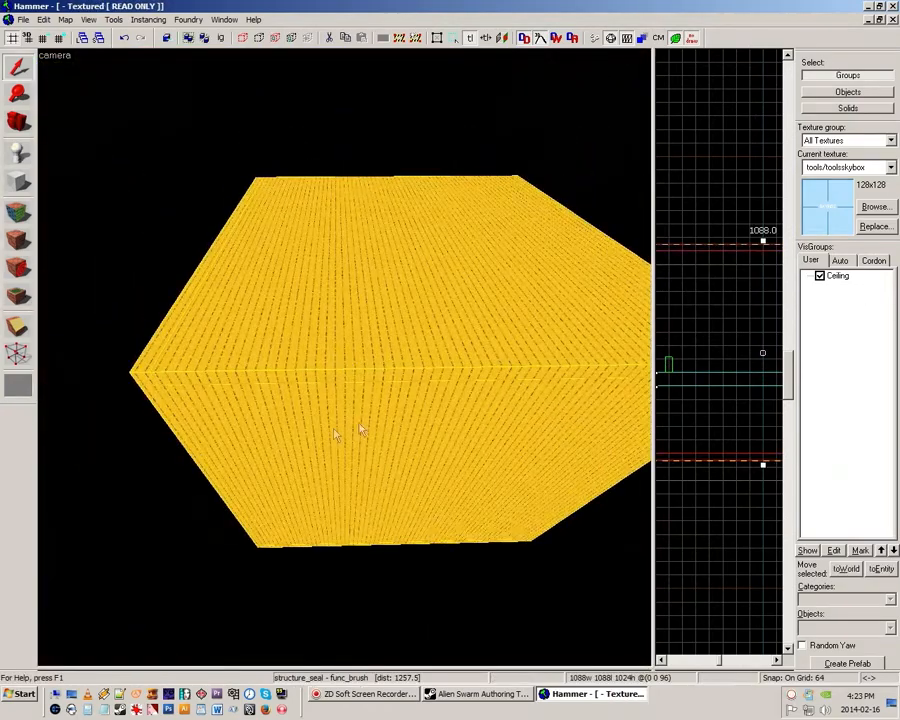
left_click(819, 276)
- Examine the floor and the player start from several angles with the enclosing box hidden
key("z")
key("w")
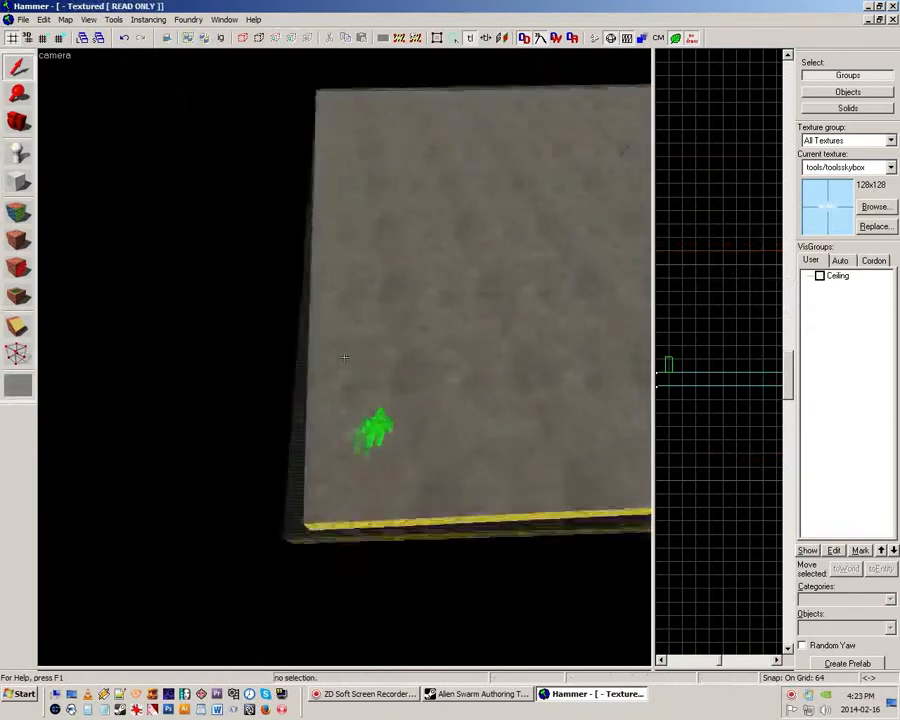
key("z")
key("z")
key("s")
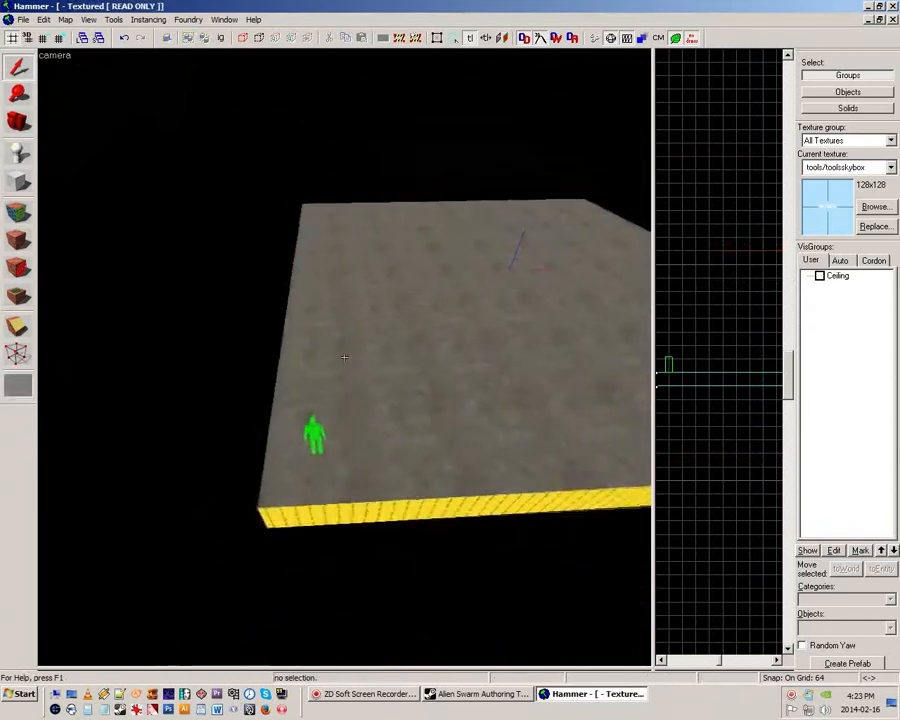
key("d")
key("w")
key("w")
key("z")
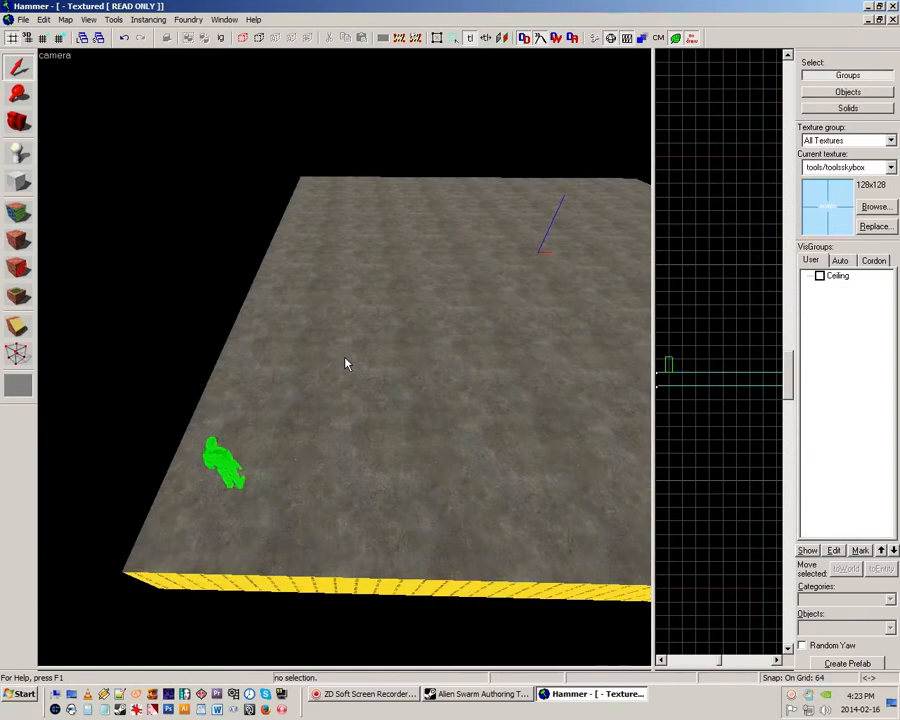
- Start the Entity tool and search the entity classes for marine
left_click(10, 161)
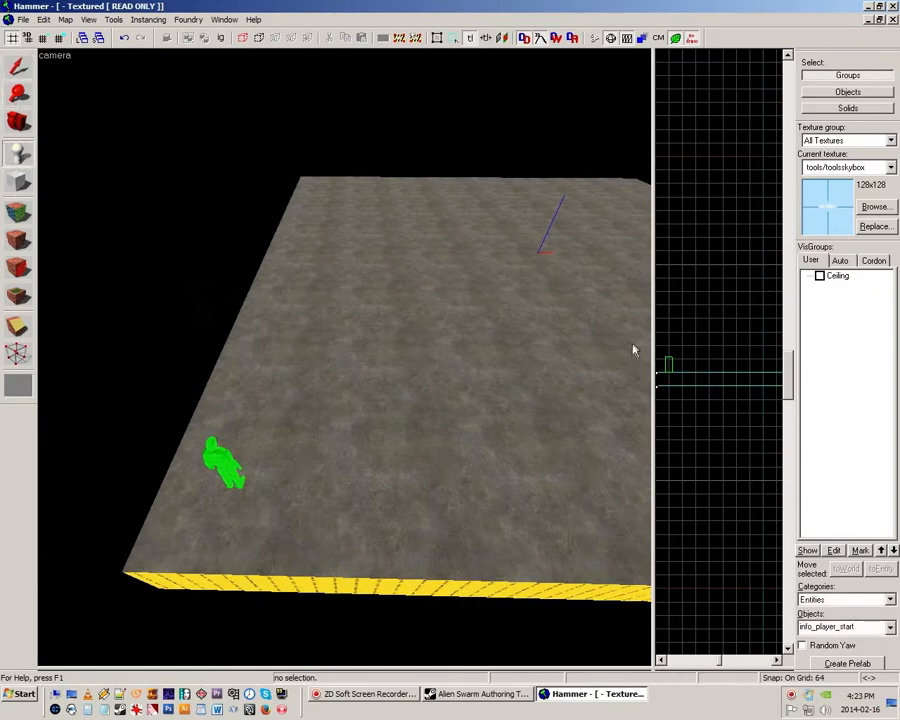
double_click(856, 627)
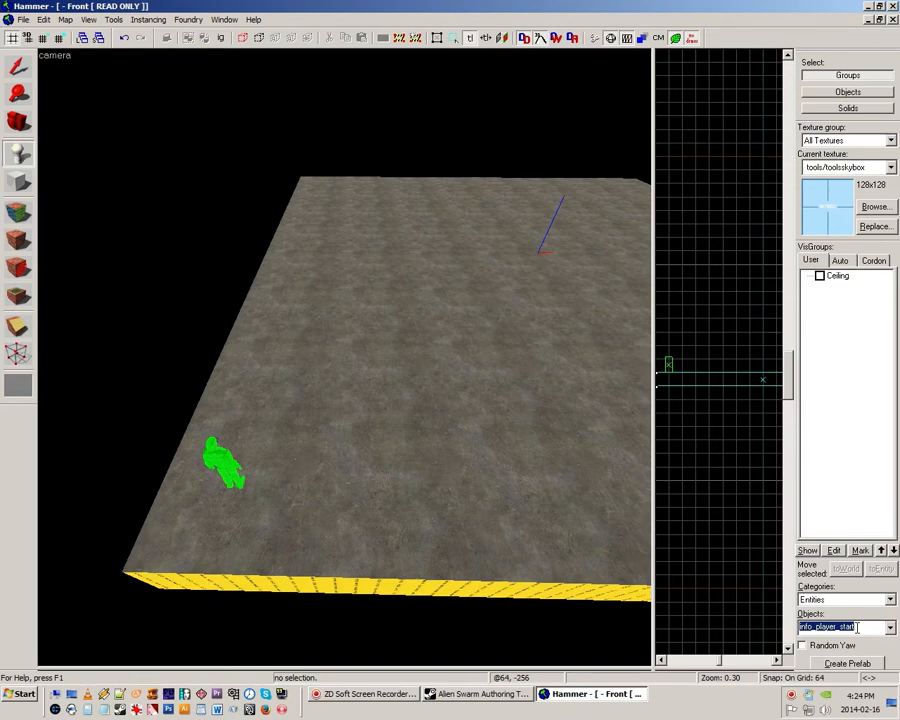
type("marine")
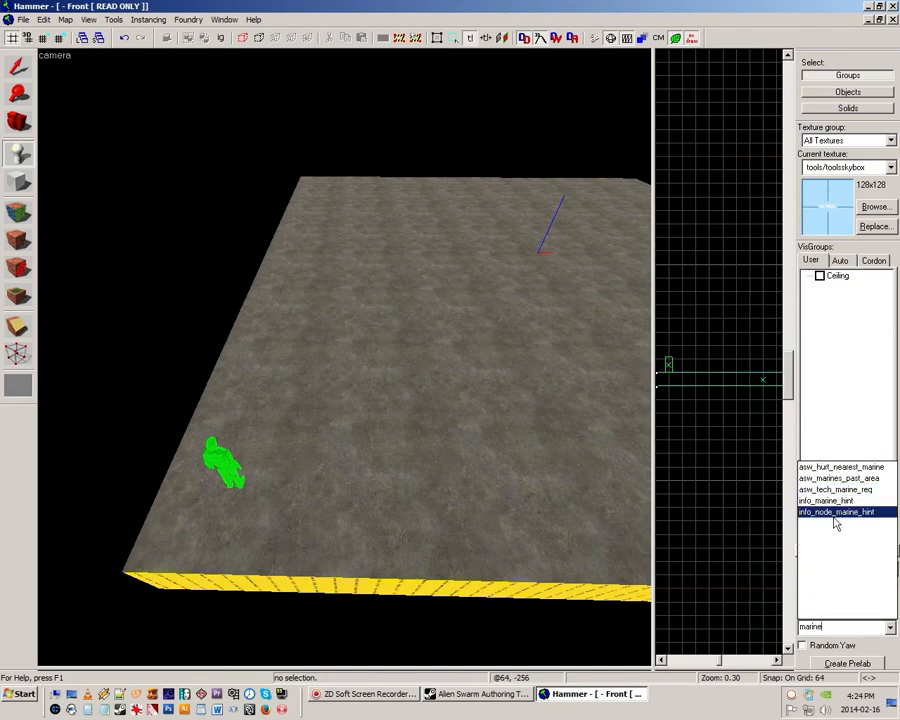
left_click(818, 627)
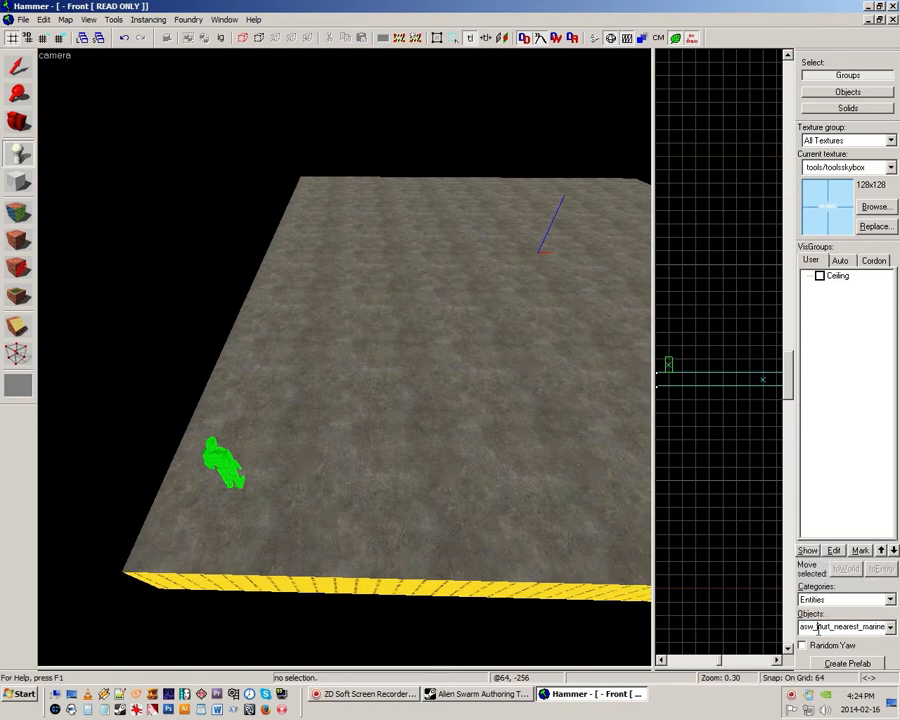
- Place a prop_static entity on the floor beside the player start
type("prop_st")
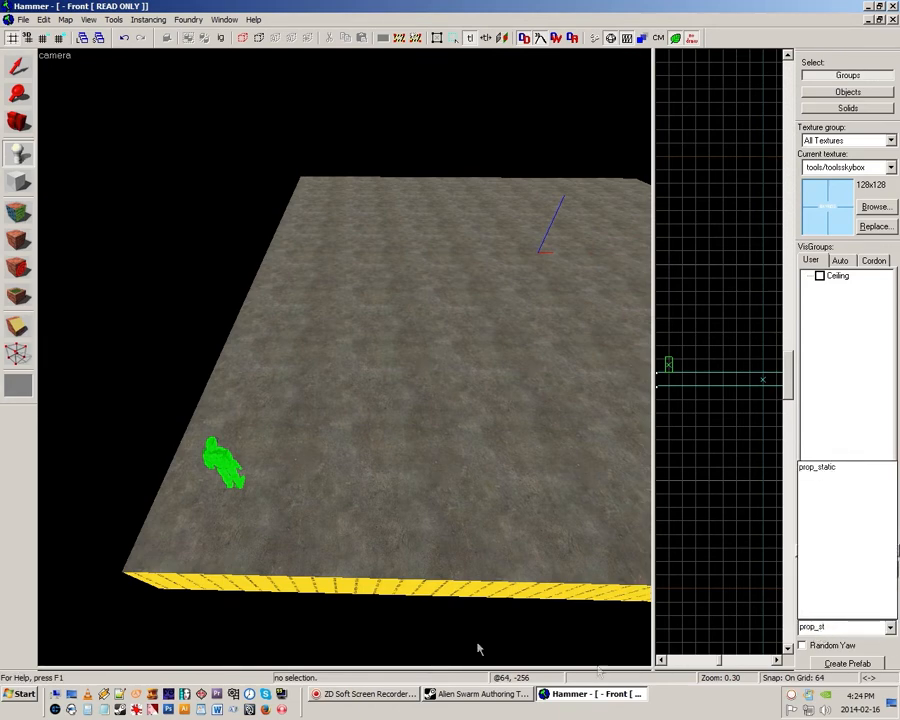
left_click(813, 467)
left_click(335, 491)
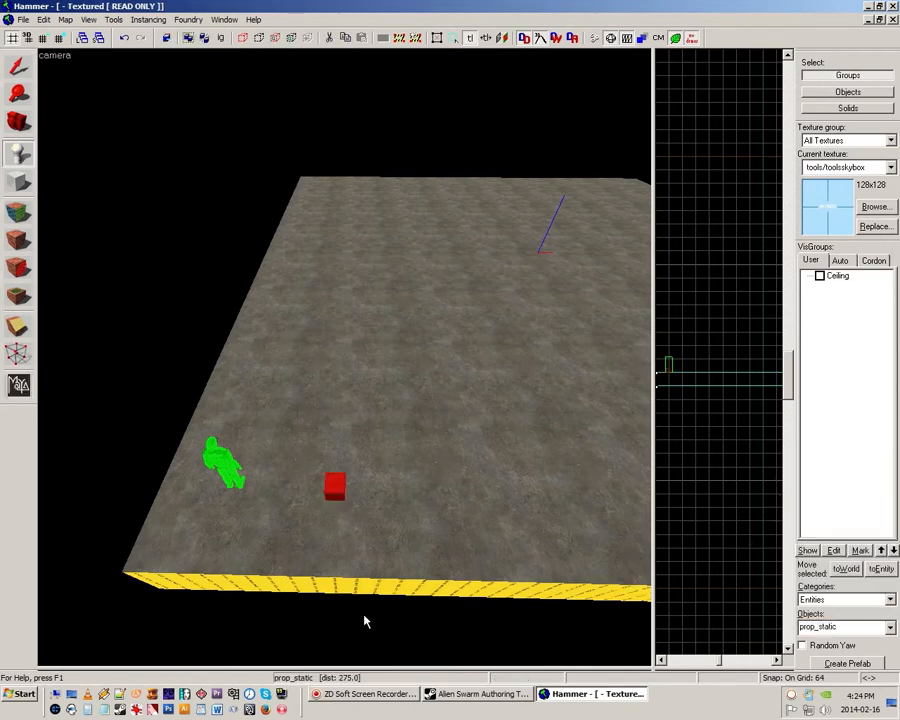
key("Escape")
key("Escape")
key("z")
key("w")
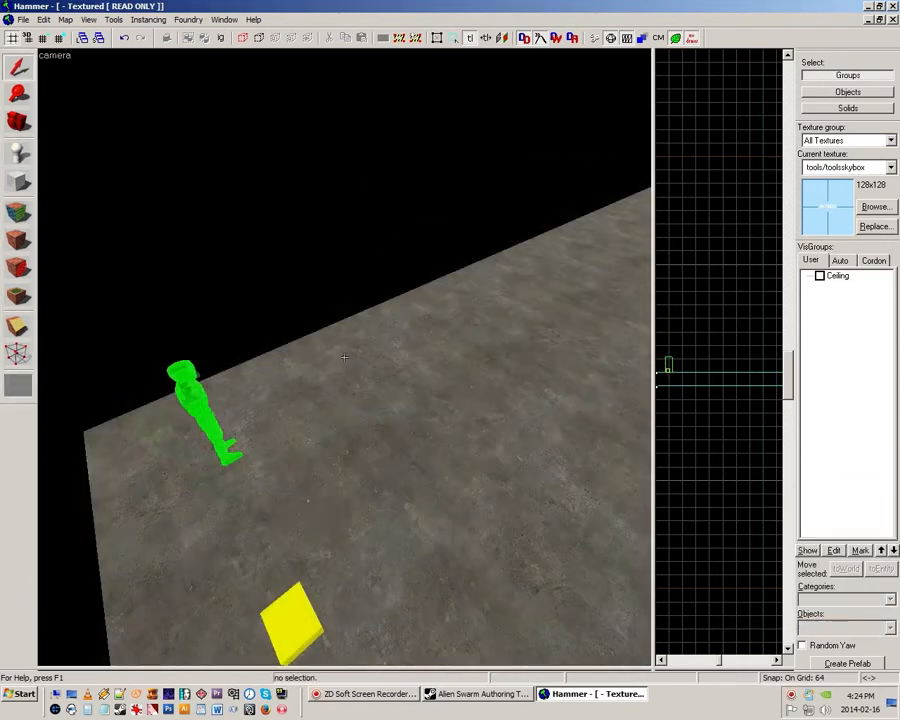
- Set the new prop_static's world model to models/swarm/marine/marine.mdl, searching the model browser for marine
key("s")
key("z")
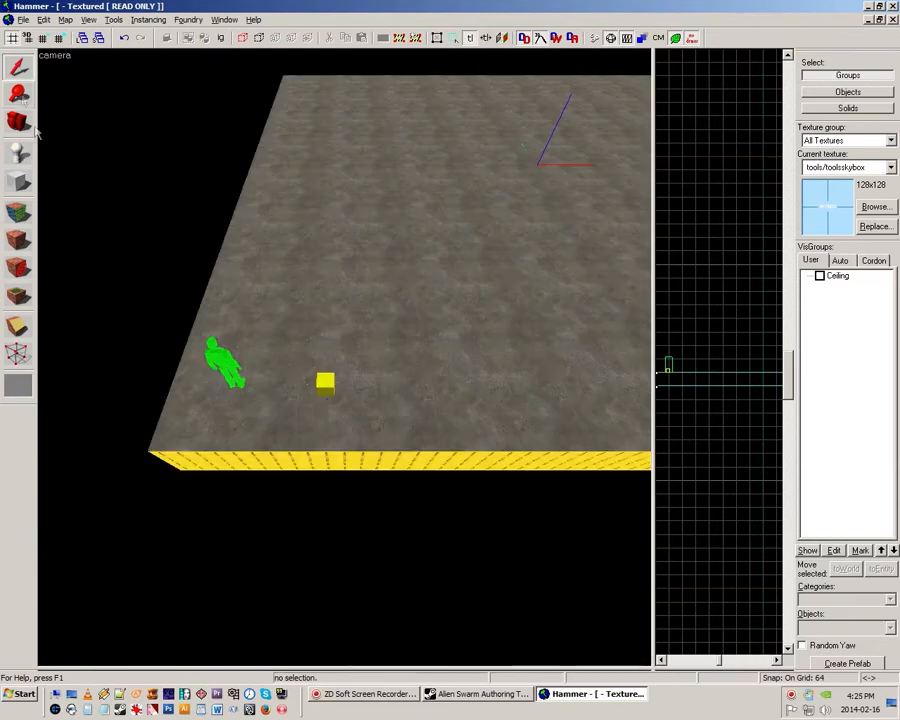
left_click(323, 384)
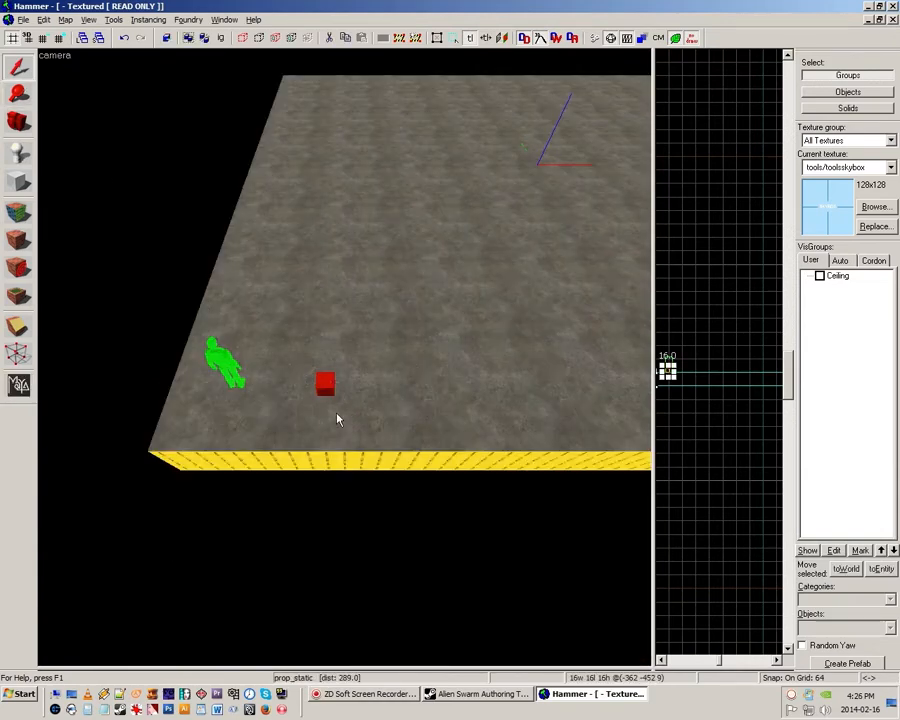
key("alt+Return")
left_click(518, 296)
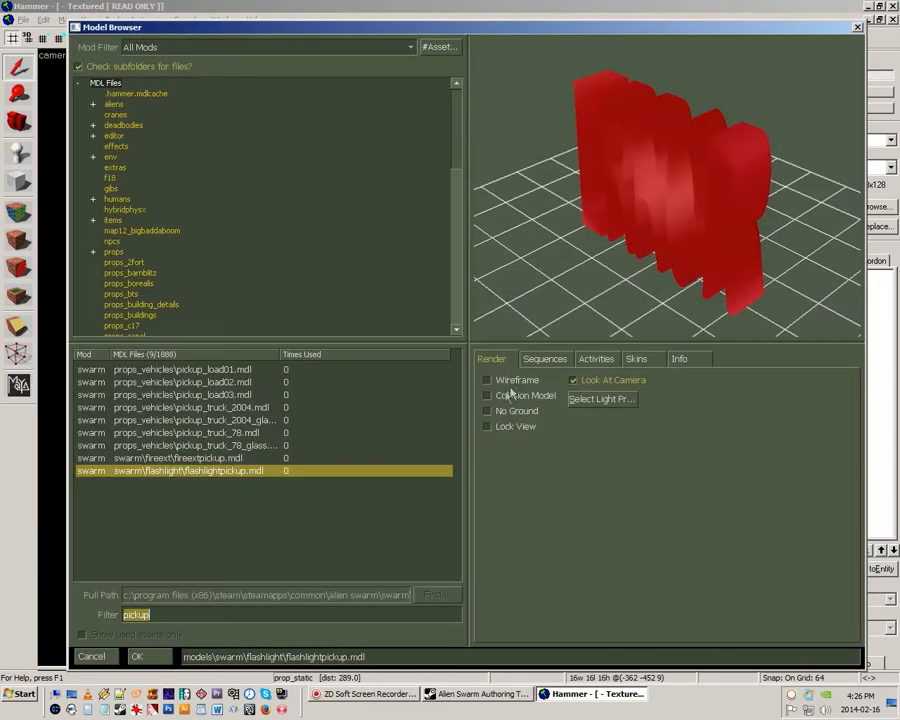
type("mar")
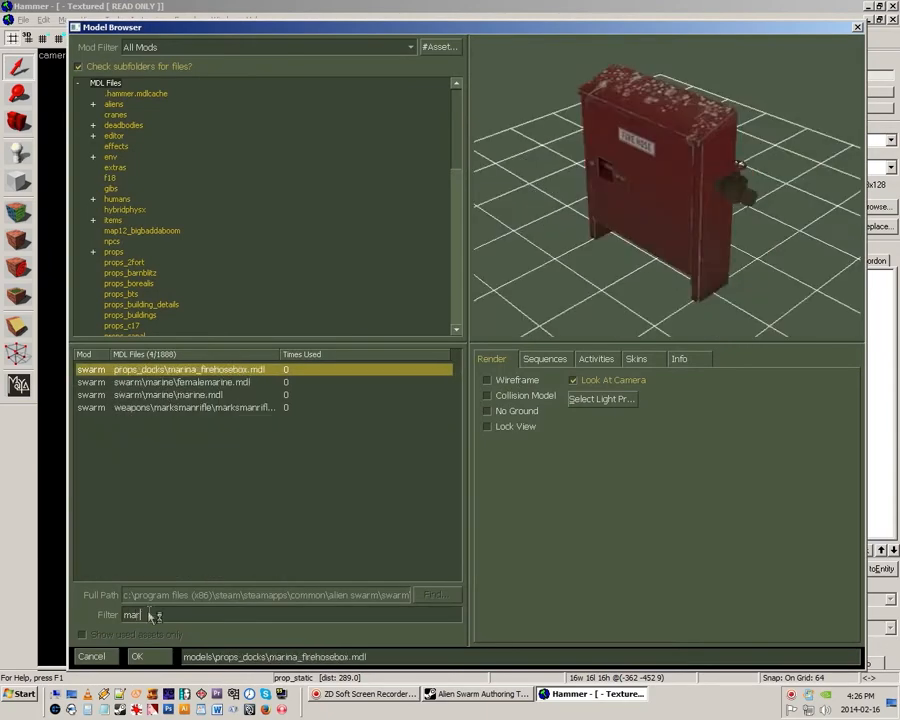
type("ine")
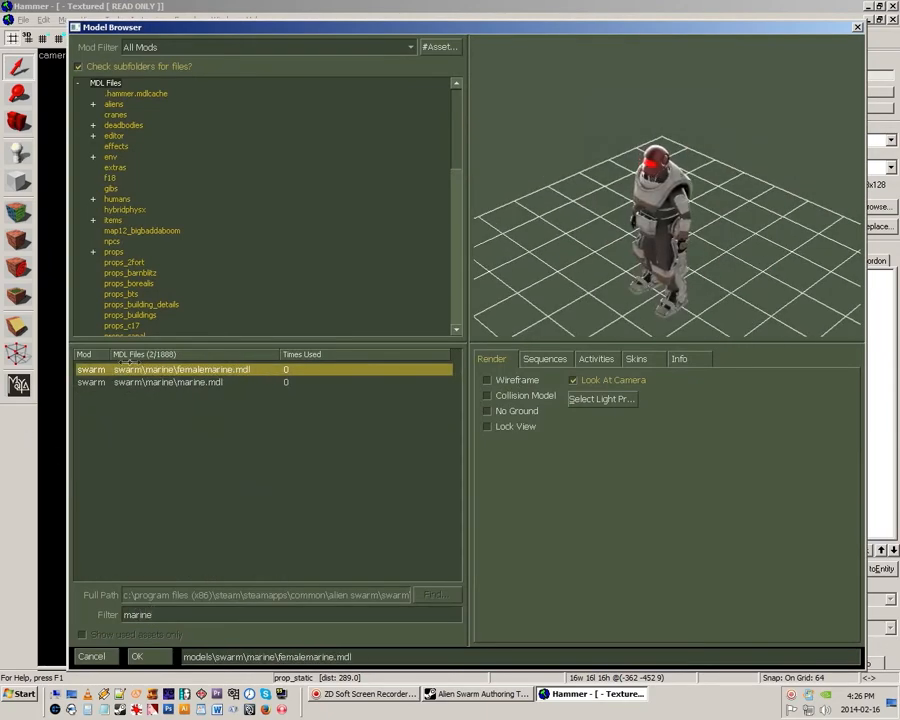
left_click(168, 389)
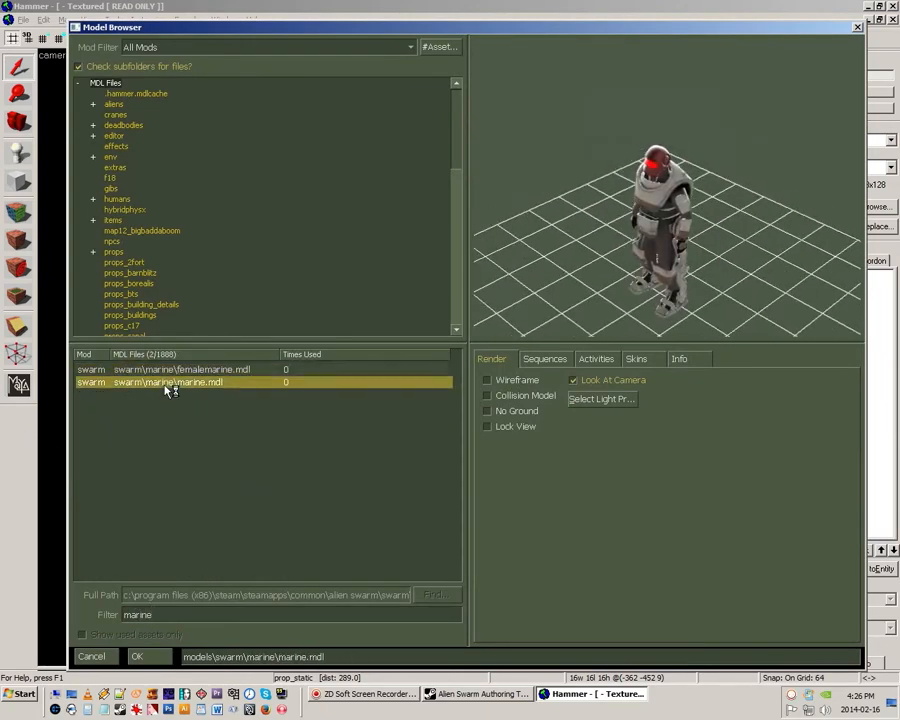
left_click(140, 656)
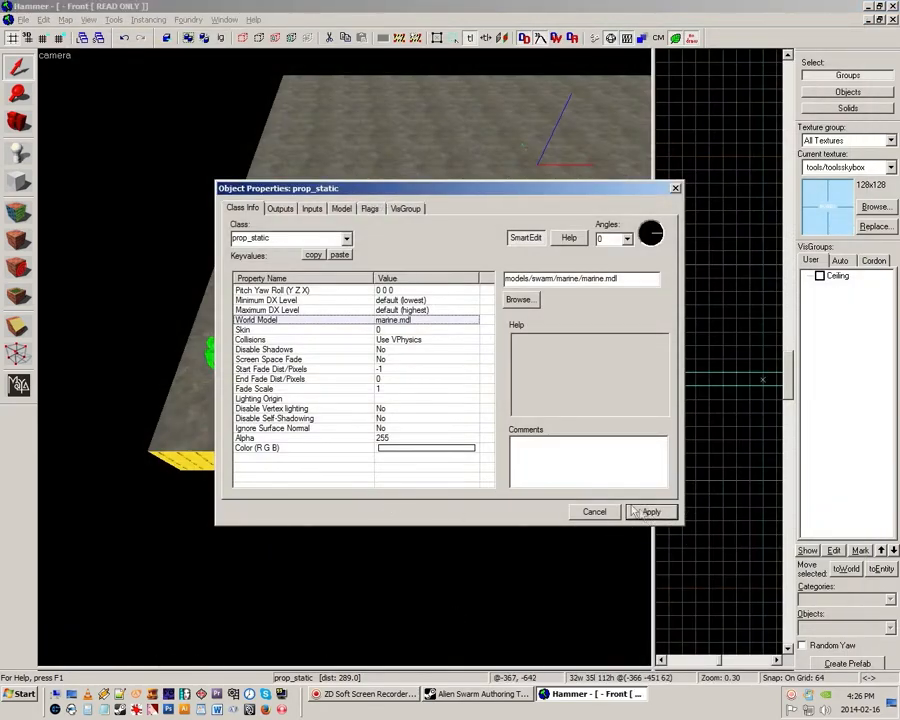
left_click(675, 188)
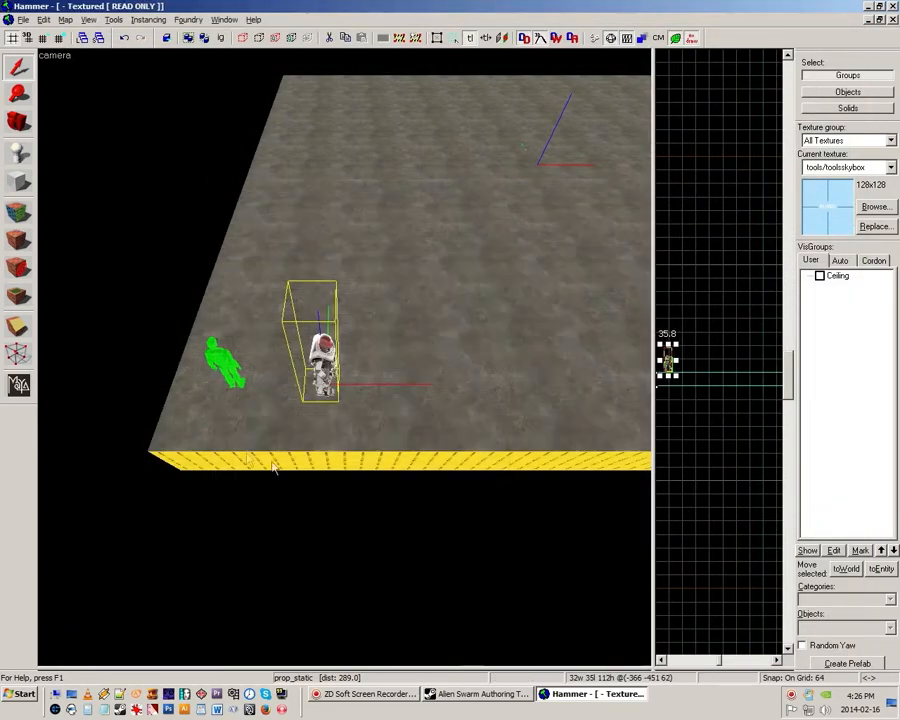
- Examine the marine prop from above and from the front, comparing its height and footing with the player start
left_click_drag(251, 458, 344, 357)
key("w")
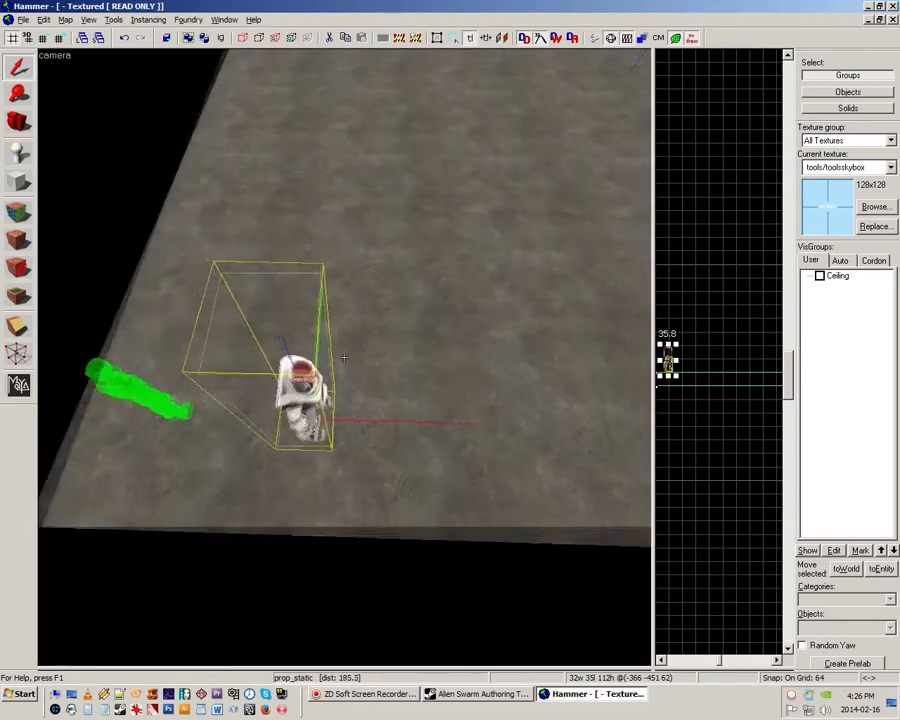
key("s")
key("z")
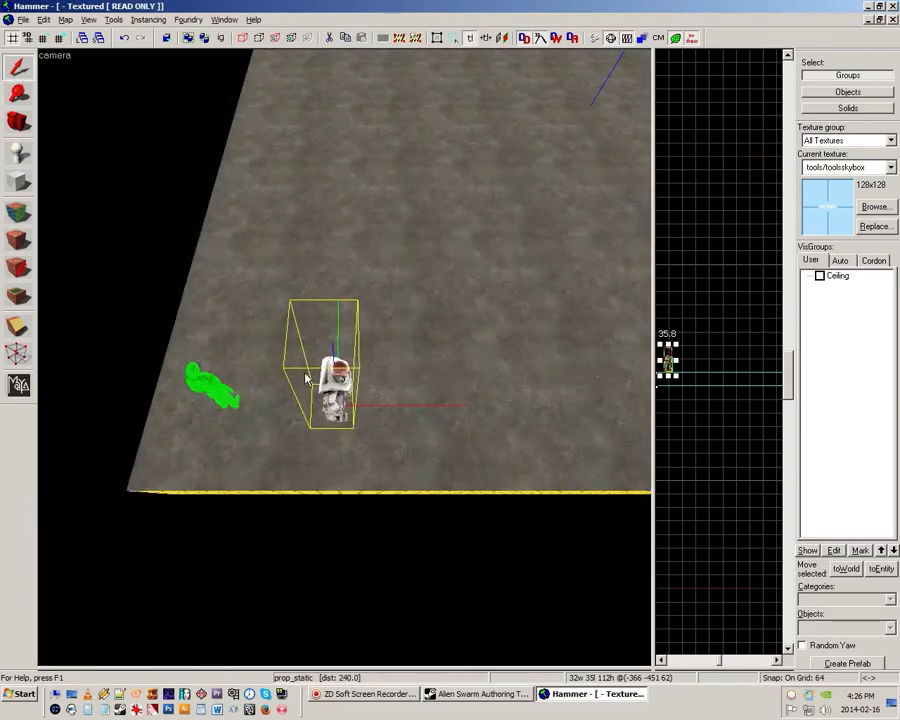
left_click(334, 378)
left_click(334, 378)
key("z")
key("w")
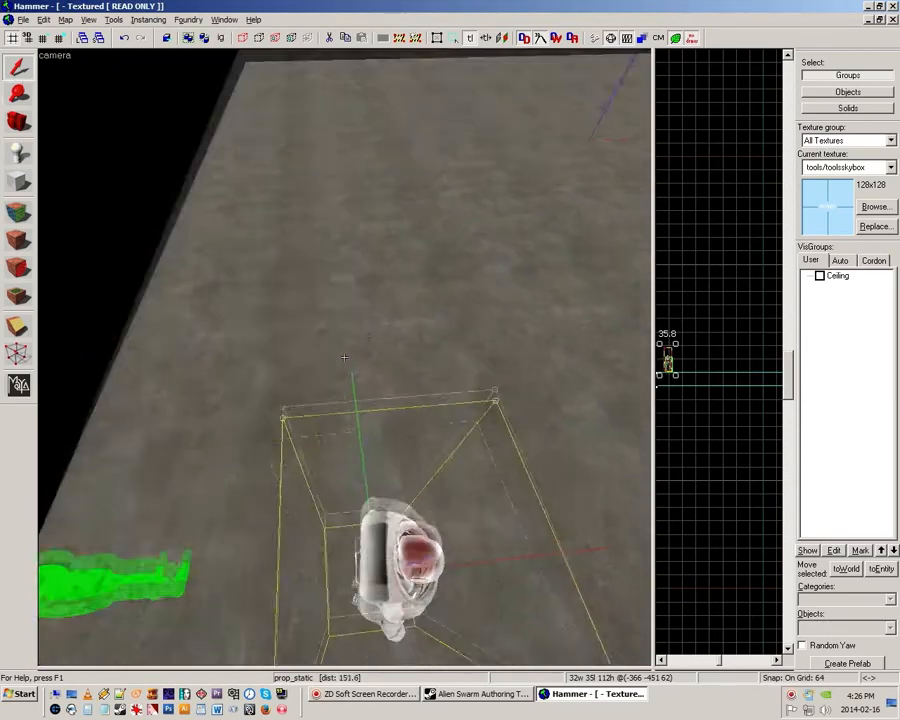
key("s")
key("z")
left_click_drag(297, 405, 393, 410)
key("Escape")
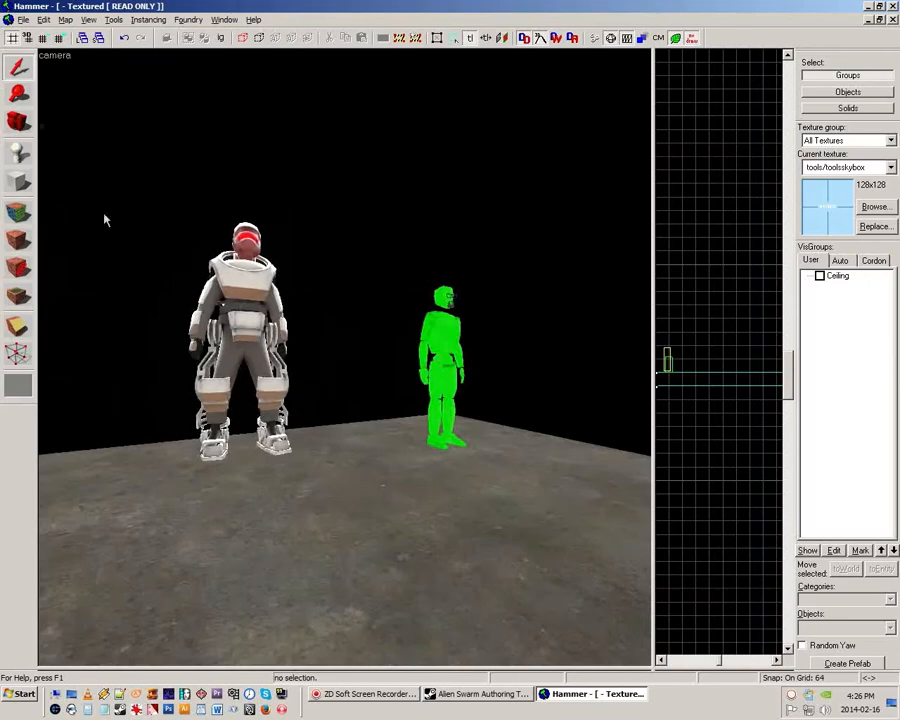
- Lower the marine prop in the Front view until its feet rest on the floor
left_click(250, 310)
key("z")
key("w")
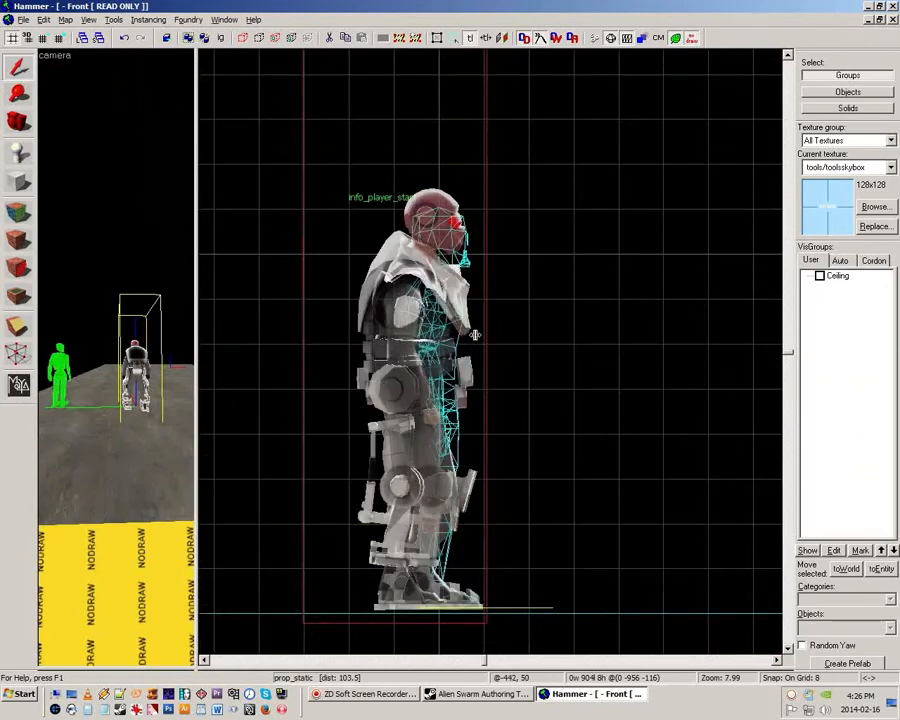
left_click(474, 334)
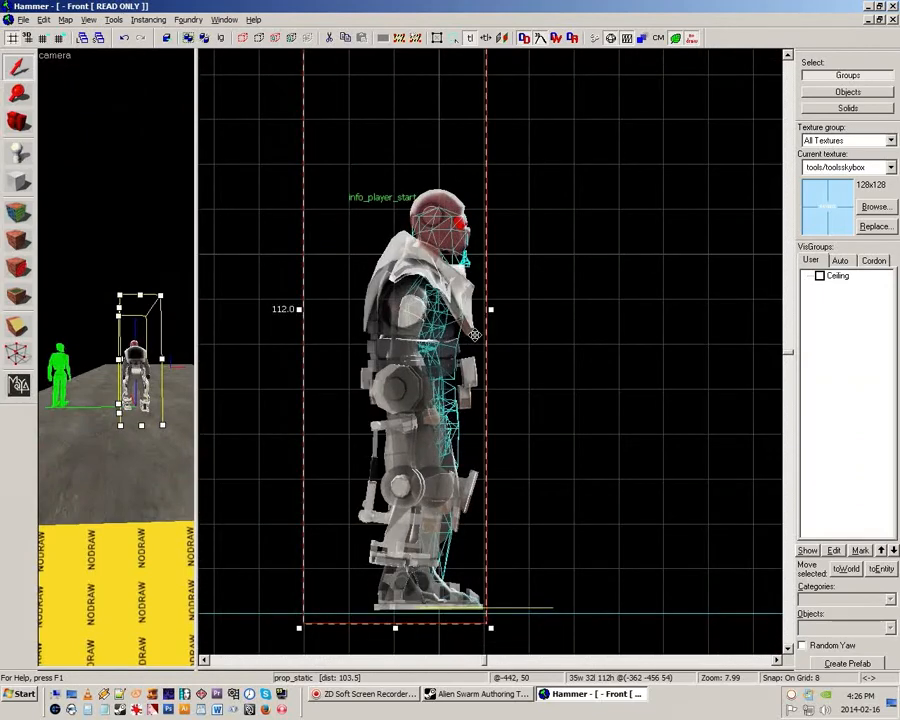
key("Escape")
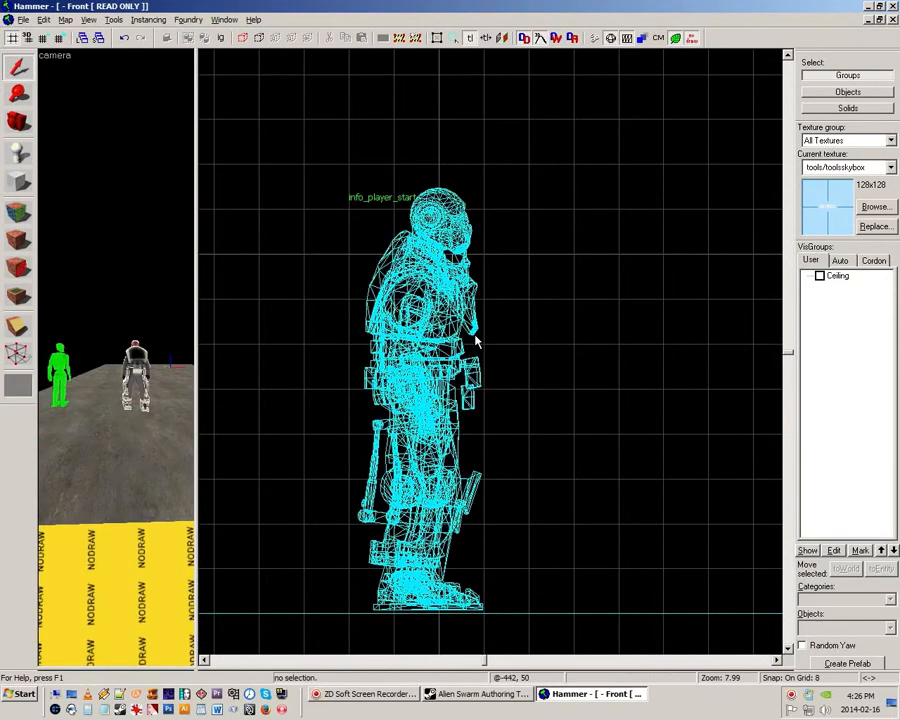
- Examine the marine prop and the player start together on the floor in an enlarged camera view
left_click_drag(200, 402, 665, 402)
key("w")
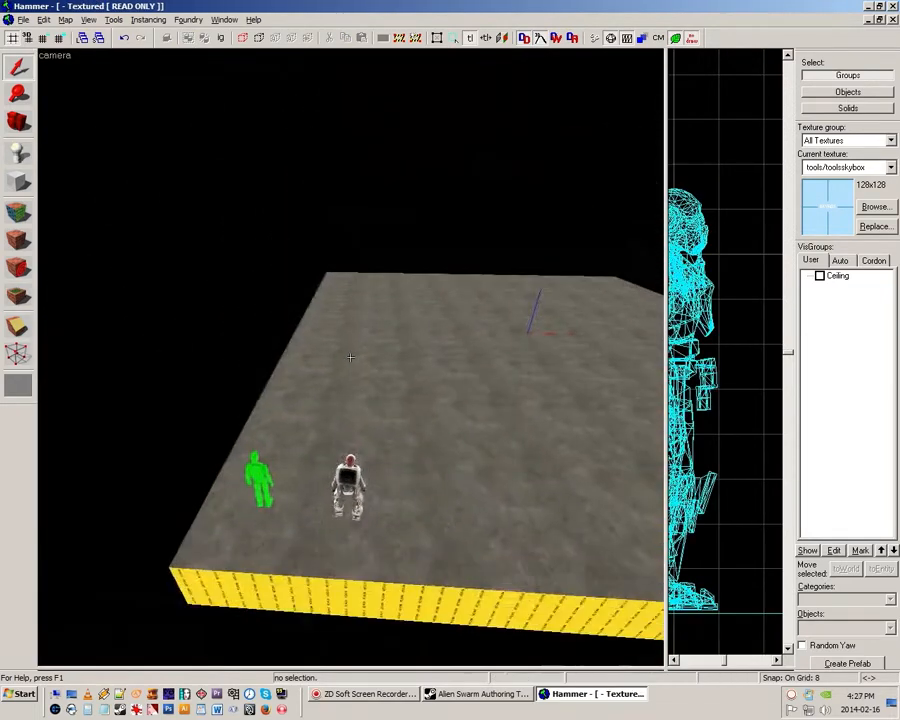
key("a")
key("d")
key("s")
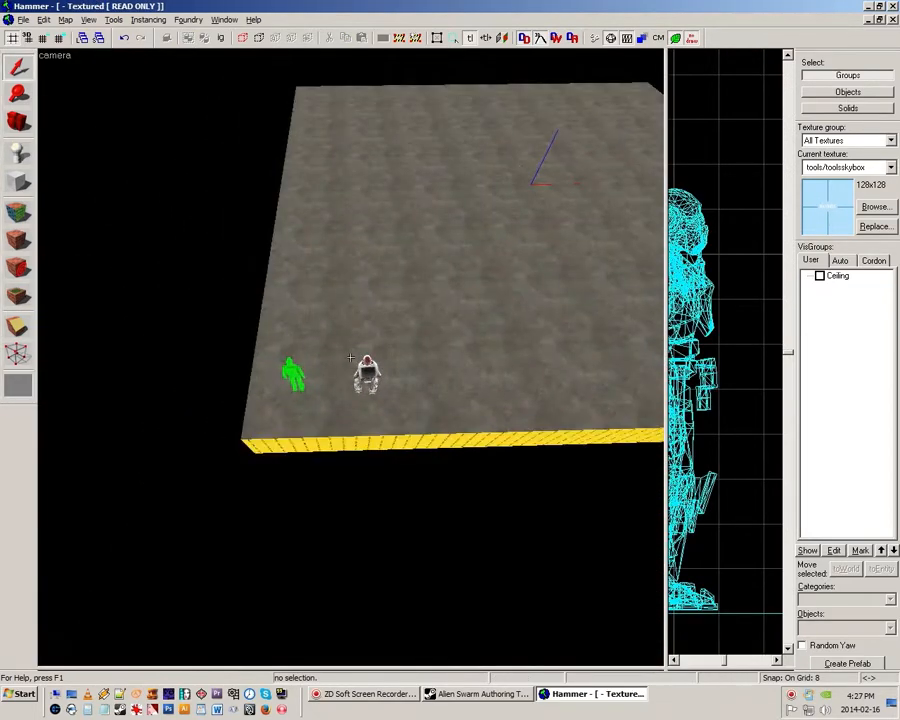
key("w")
key("z")
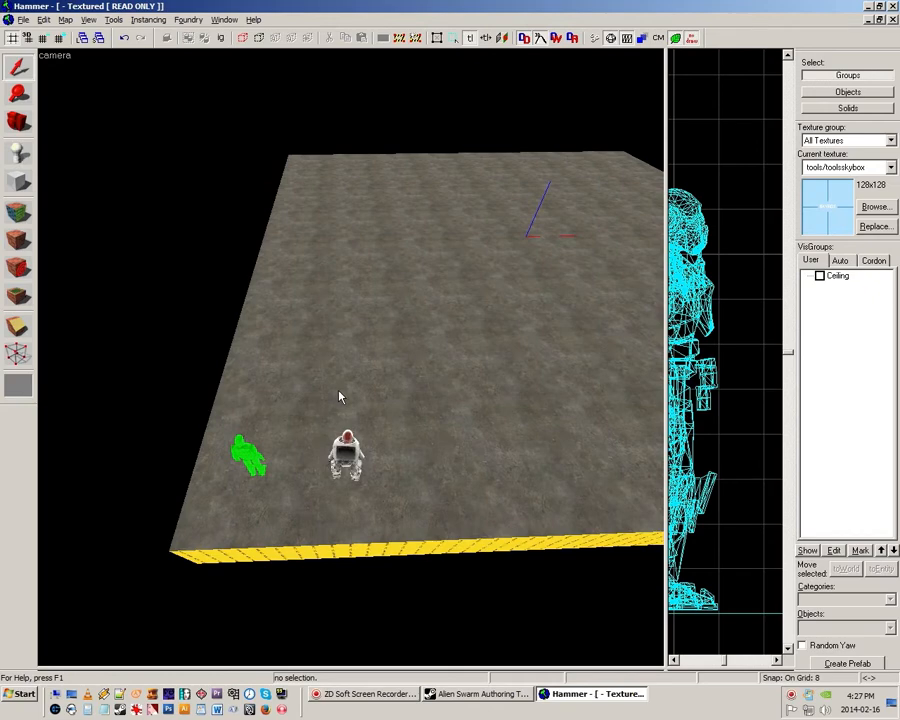
- Place another prop_static on the floor near the marine and set its world model to models/props_reduction/custom/cpstuff_radio.mdl
key("z")
key("z")
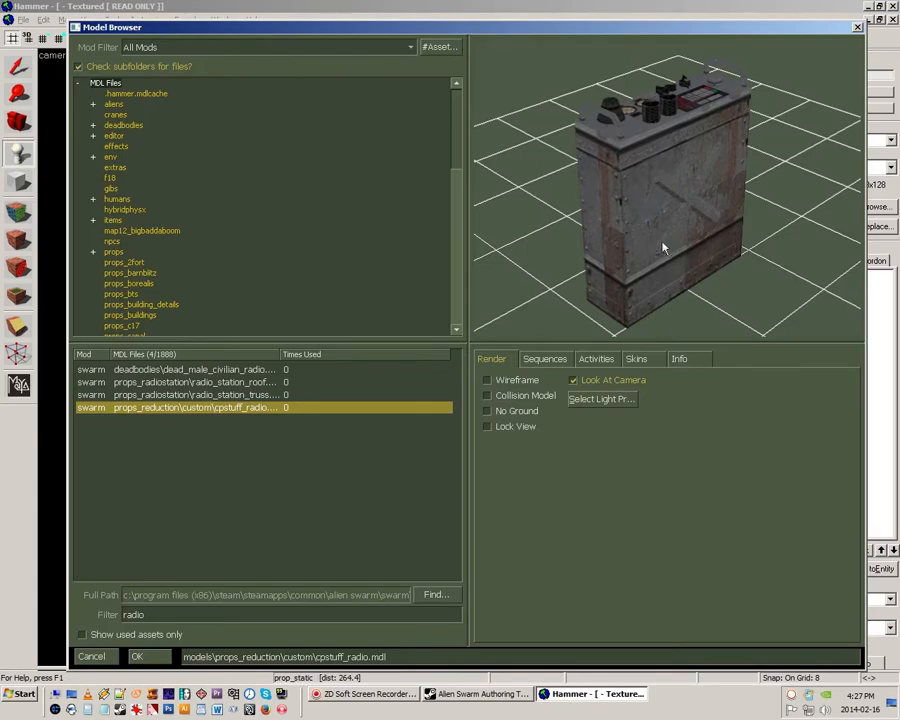
left_click_drag(663, 248, 559, 253)
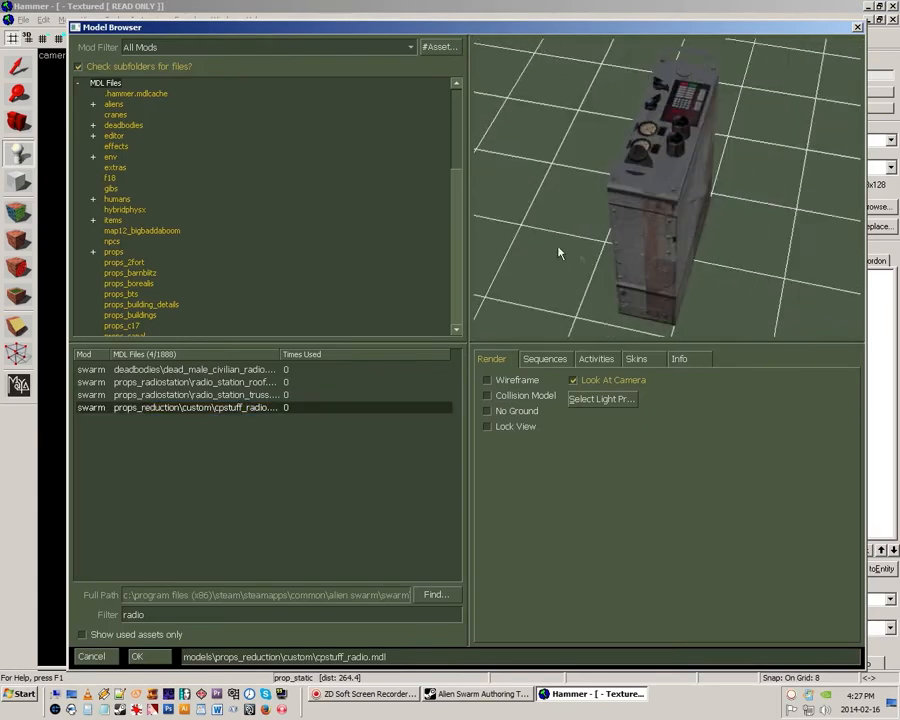
left_click(153, 658)
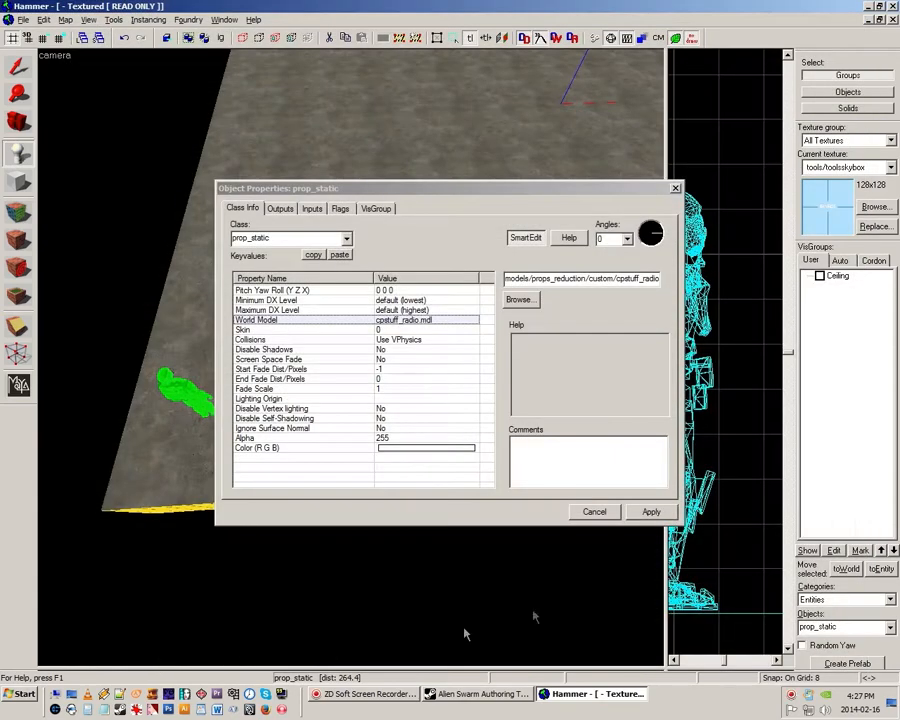
left_click(646, 514)
left_click(675, 188)
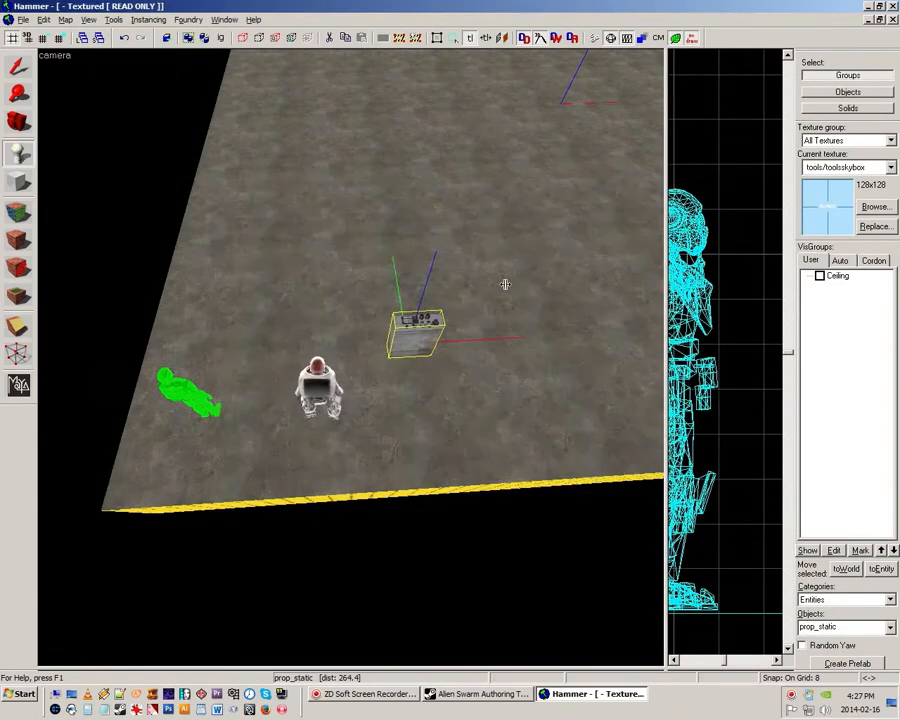
- Examine the radio prop up close and its base relative to the floor in an enlarged Front view
key("z")
key("w")
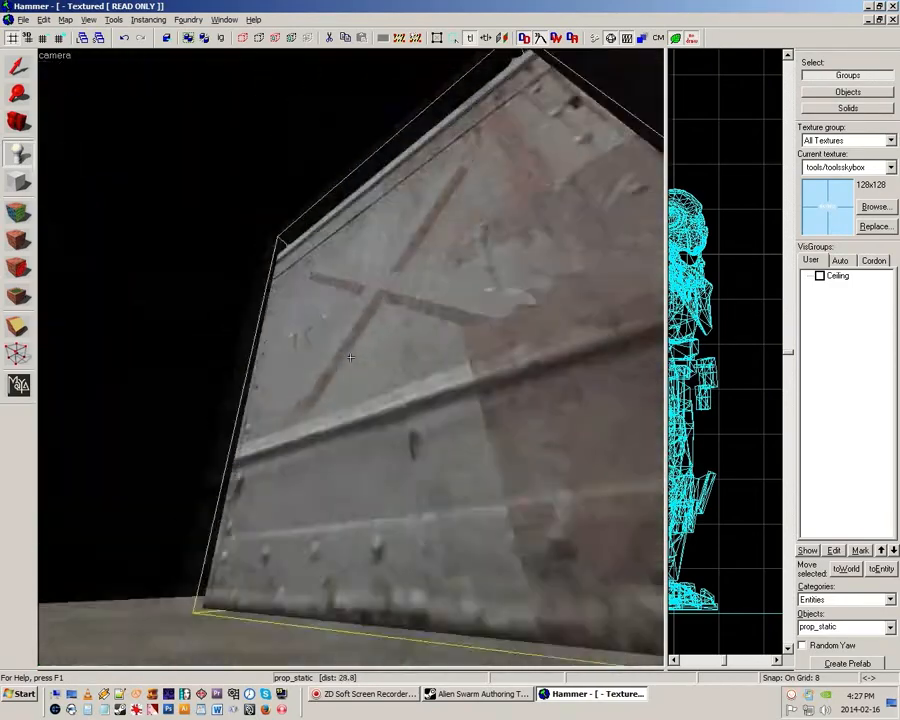
key("s")
key("d")
key("z")
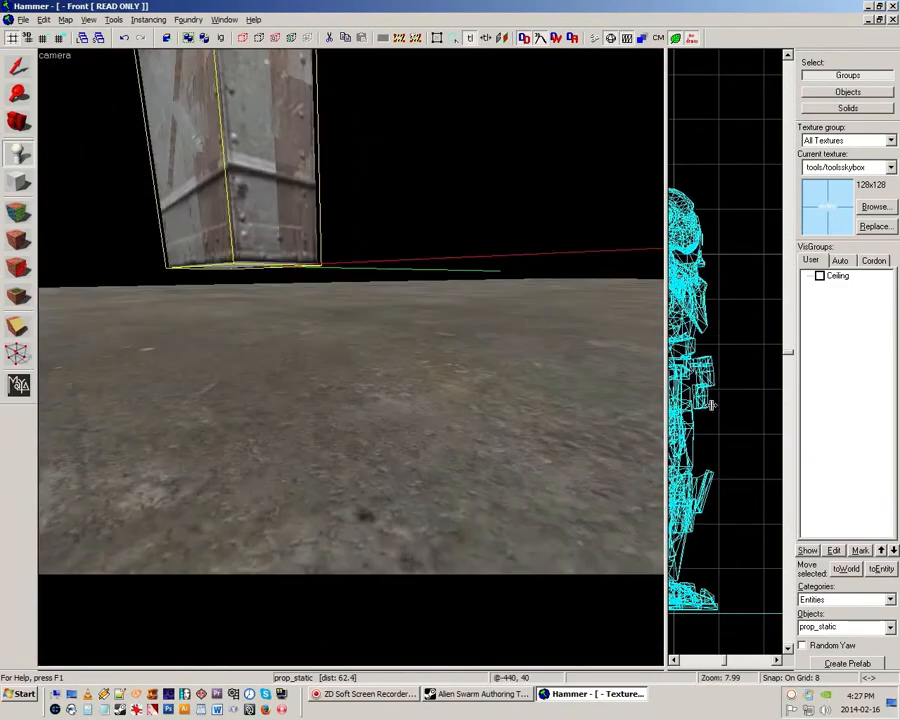
left_click_drag(665, 400, 331, 381)
scroll(598, 407, "up", 3)
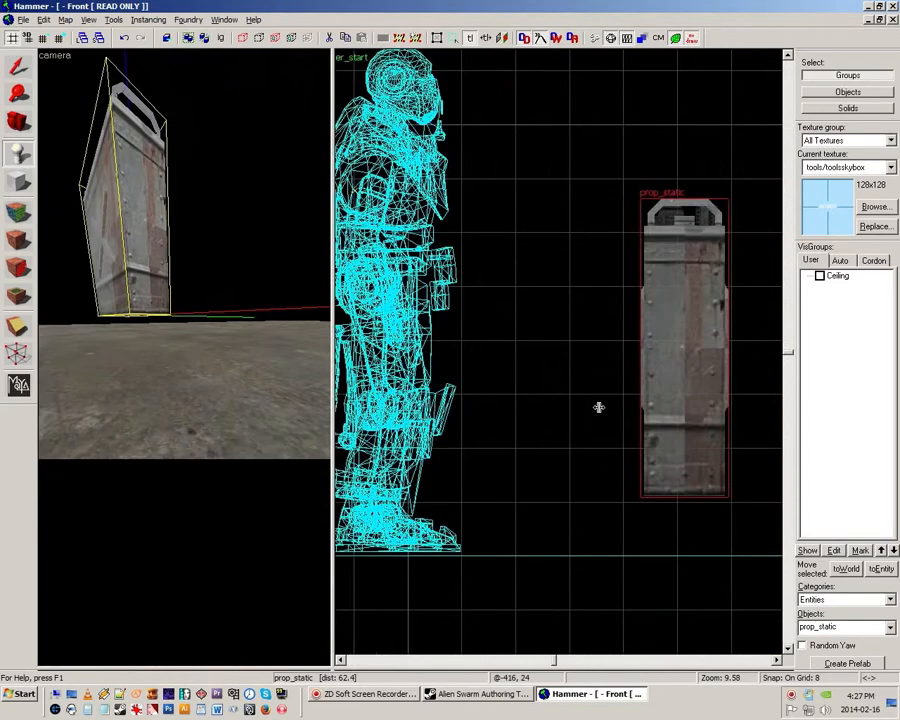
- Move the radio prop down onto the floor and slightly towards the marine in the Front view
key("Delete")
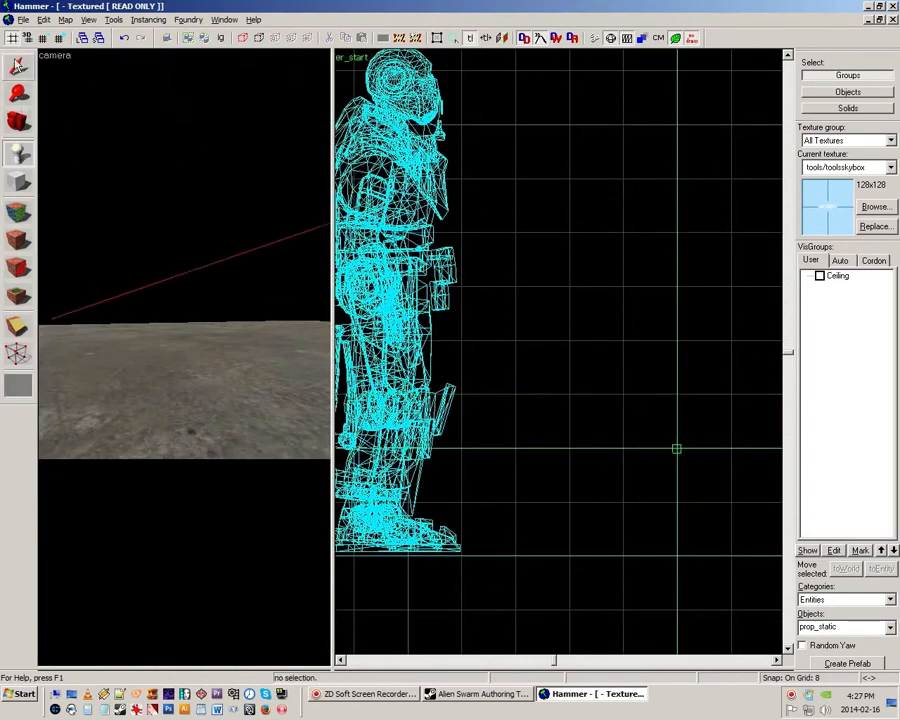
left_click(17, 64)
key("ctrl+z")
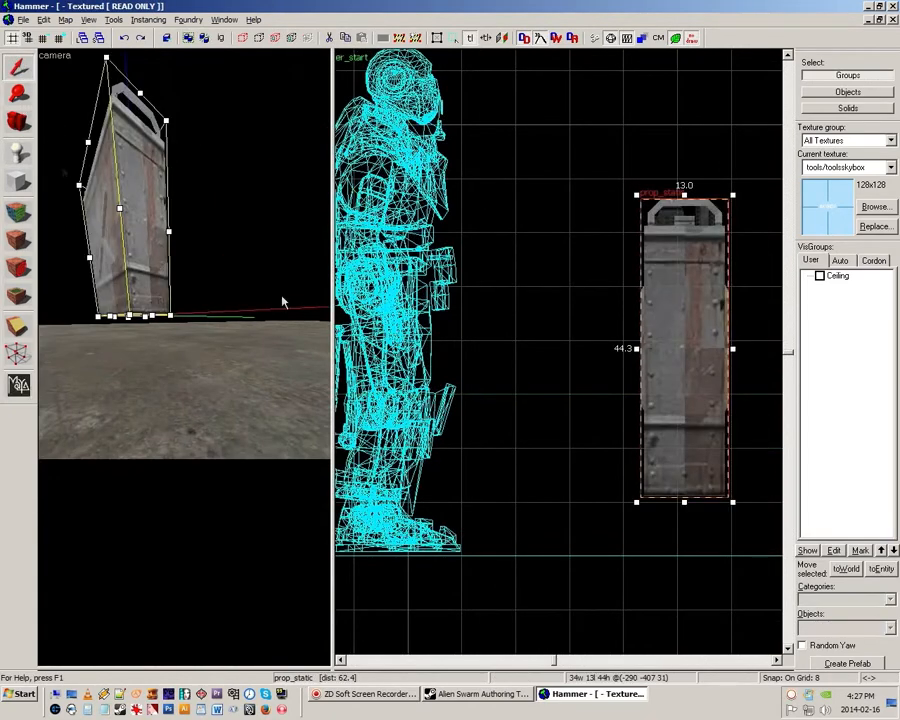
left_click_drag(686, 423, 640, 484)
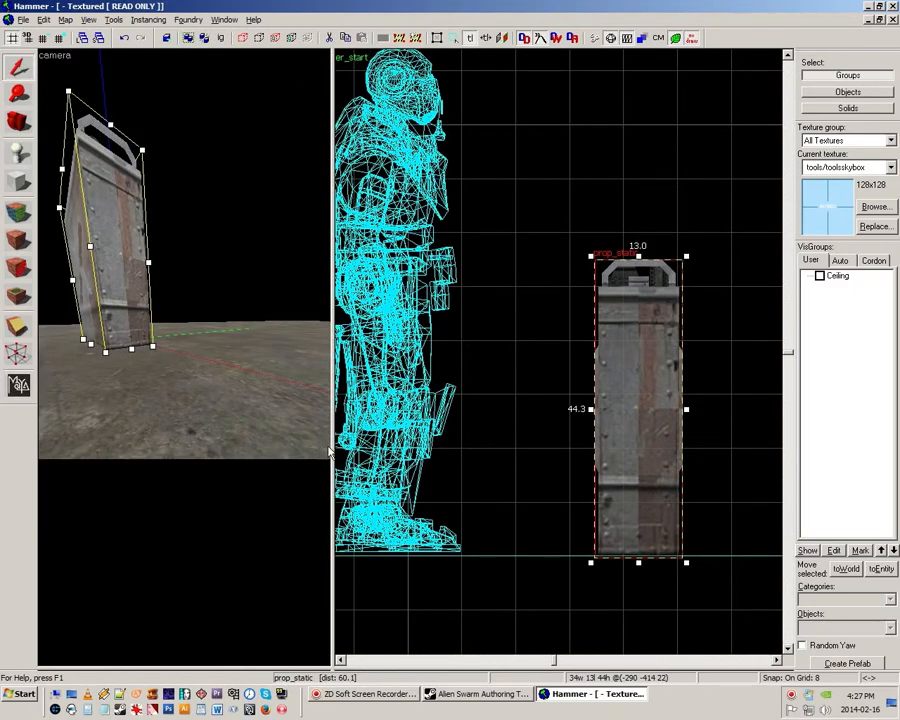
key("Escape")
left_click_drag(332, 450, 762, 465)
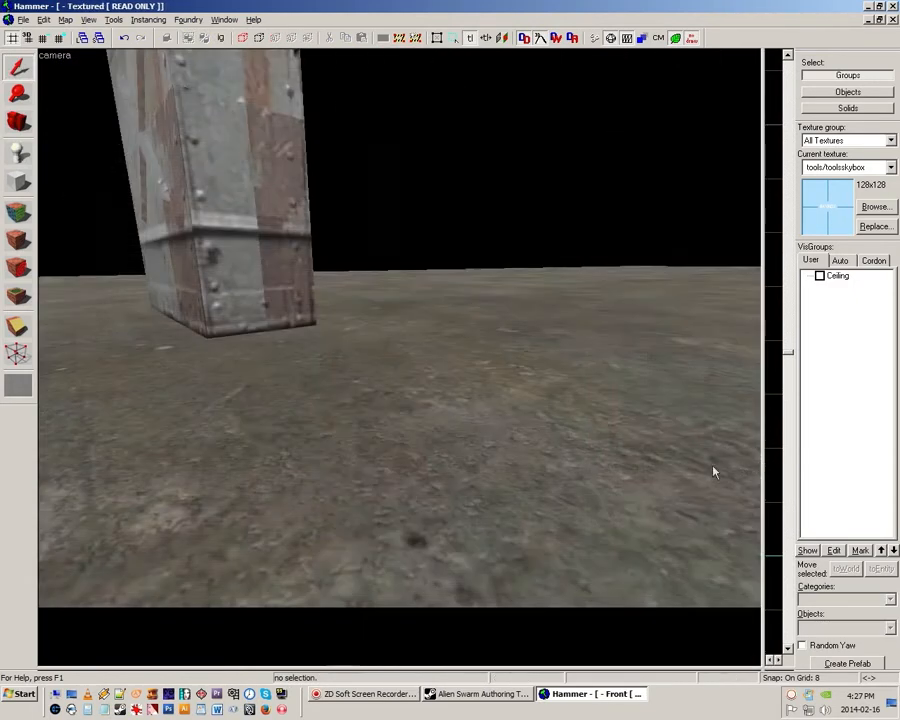
- Examine the radio setup from several angles, including its antenna, handset and coiled cord
key("z")
key("s")
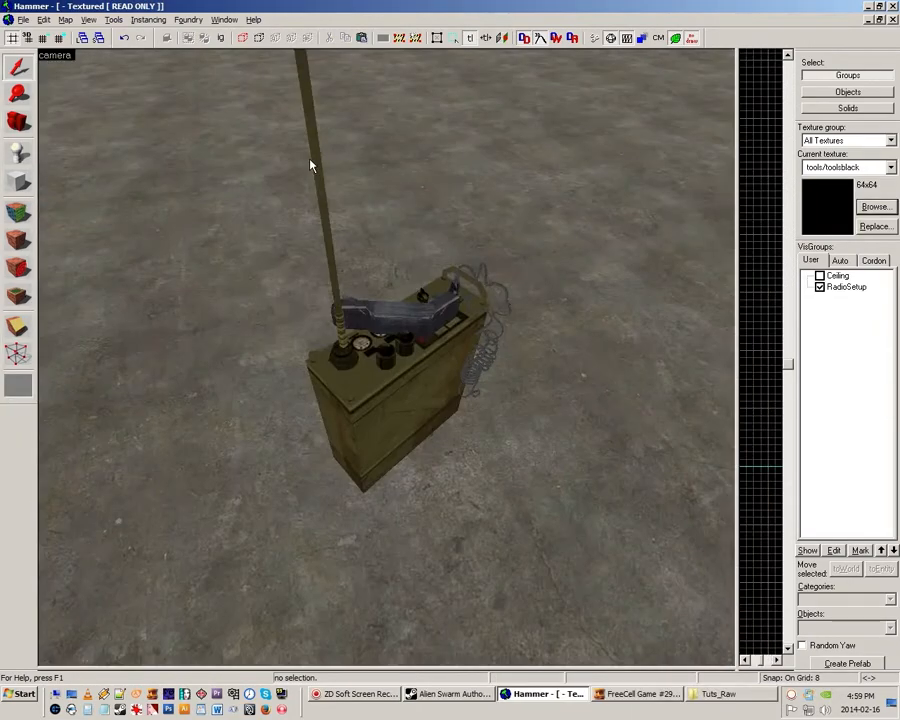
key("z")
key("w")
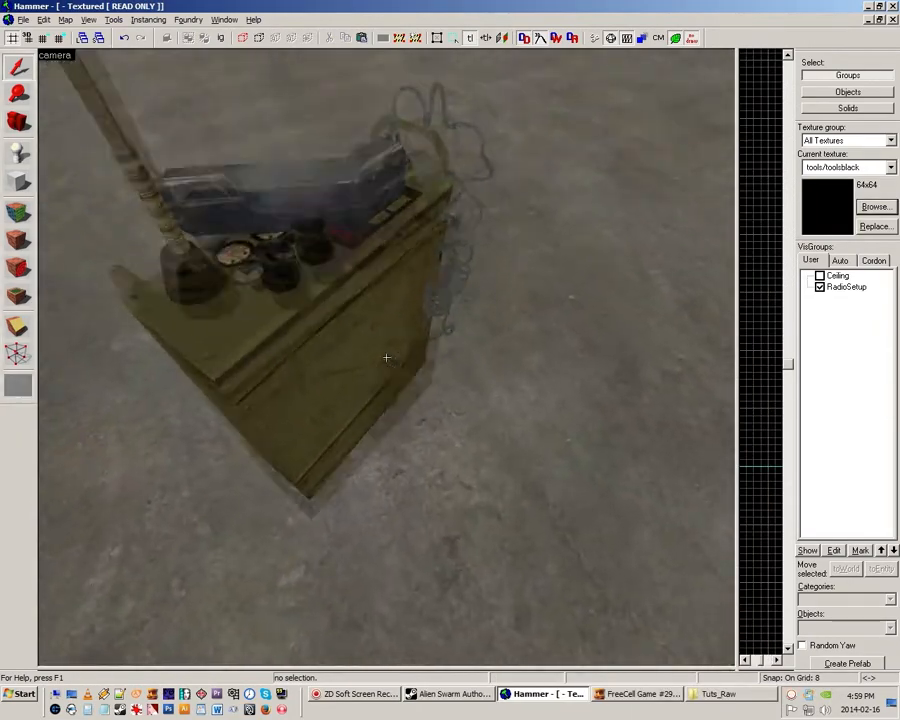
key("s")
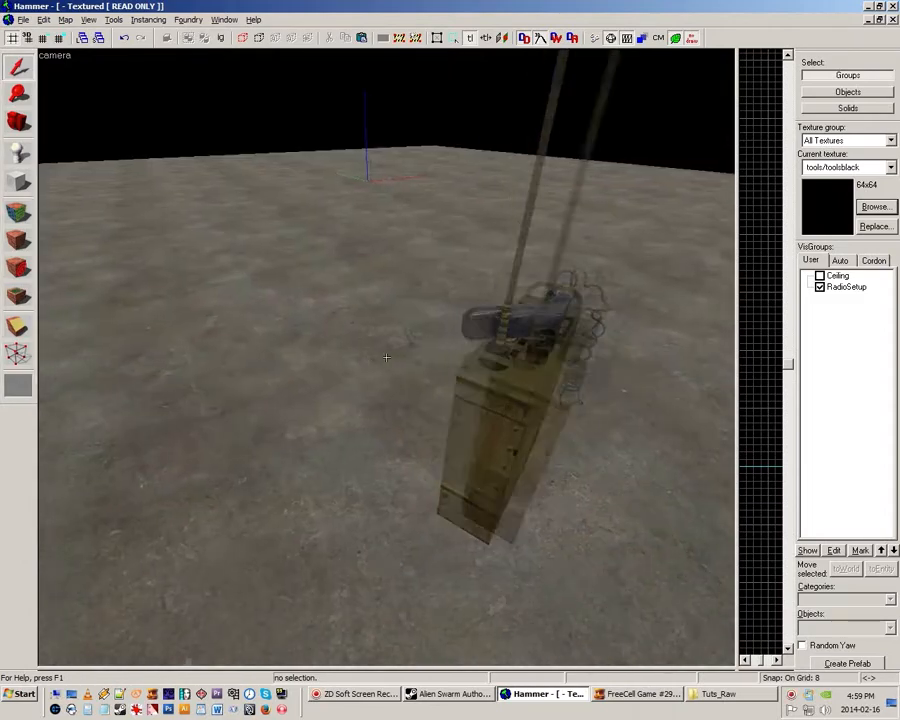
key("a")
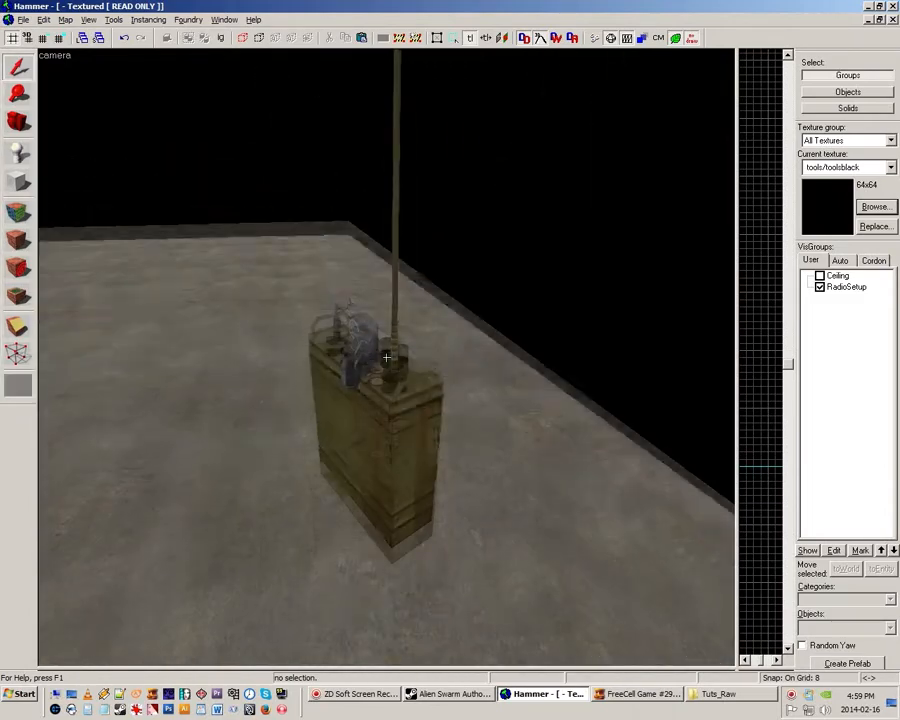
key("d")
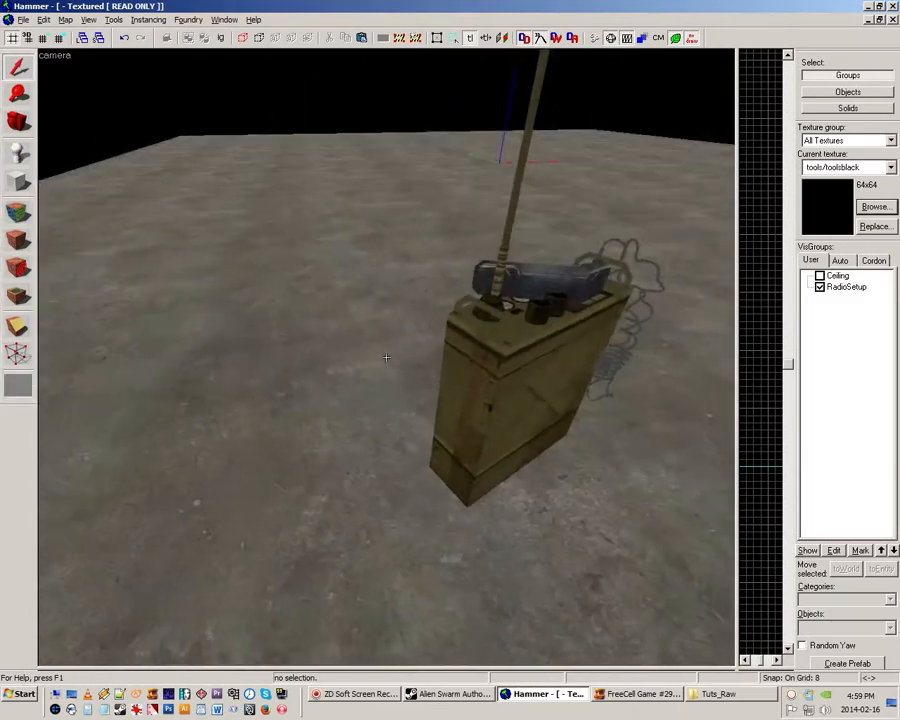
key("d")
key("a")
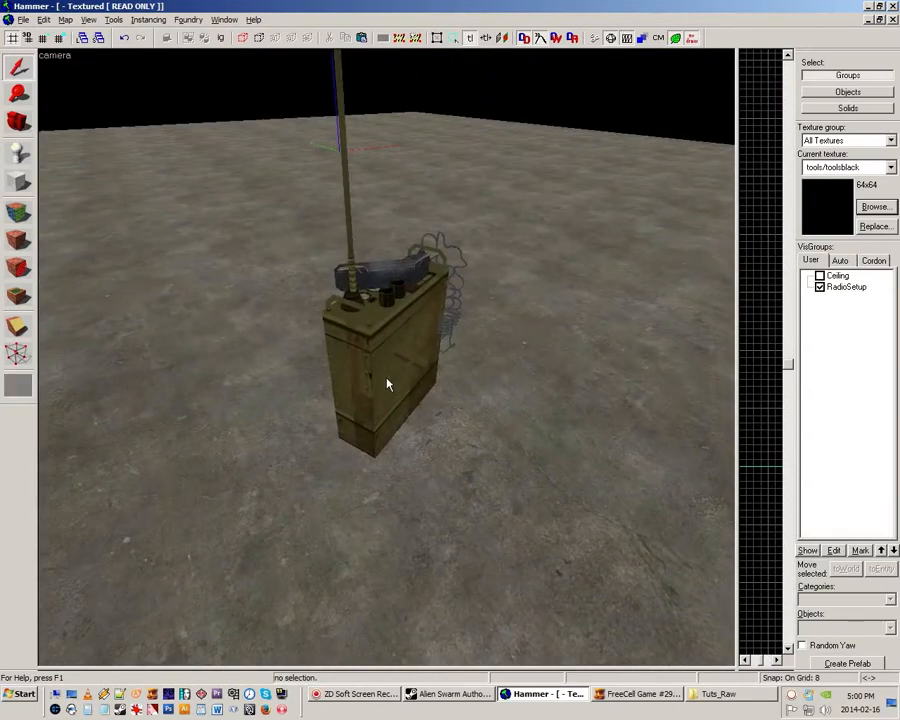
- Move the radio prop across the floor until it stands directly beside the white-suited marine
key("a")
key("s")
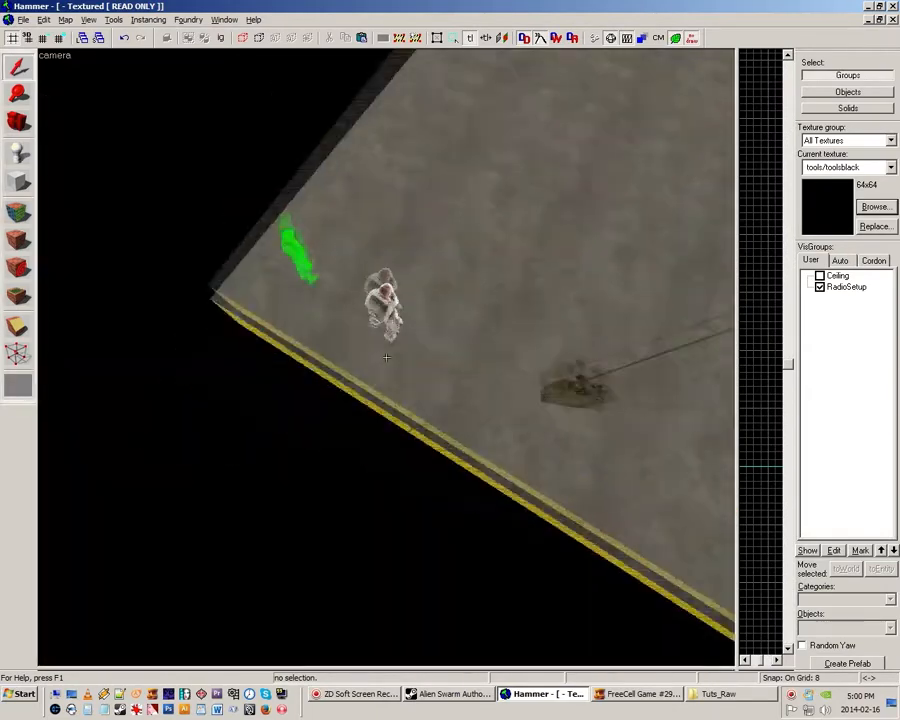
key("d")
key("w")
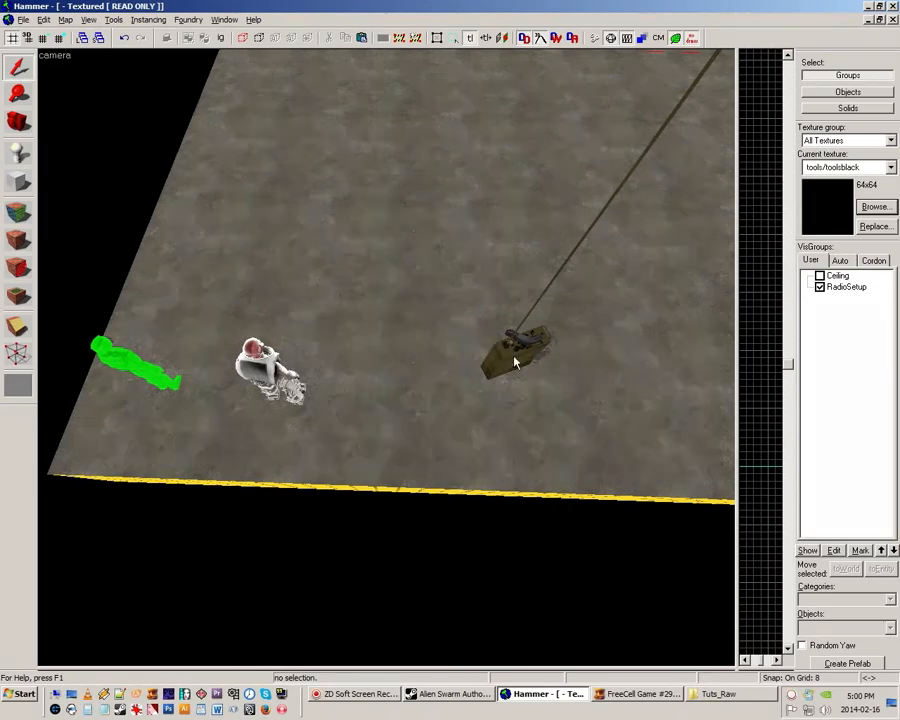
key("z")
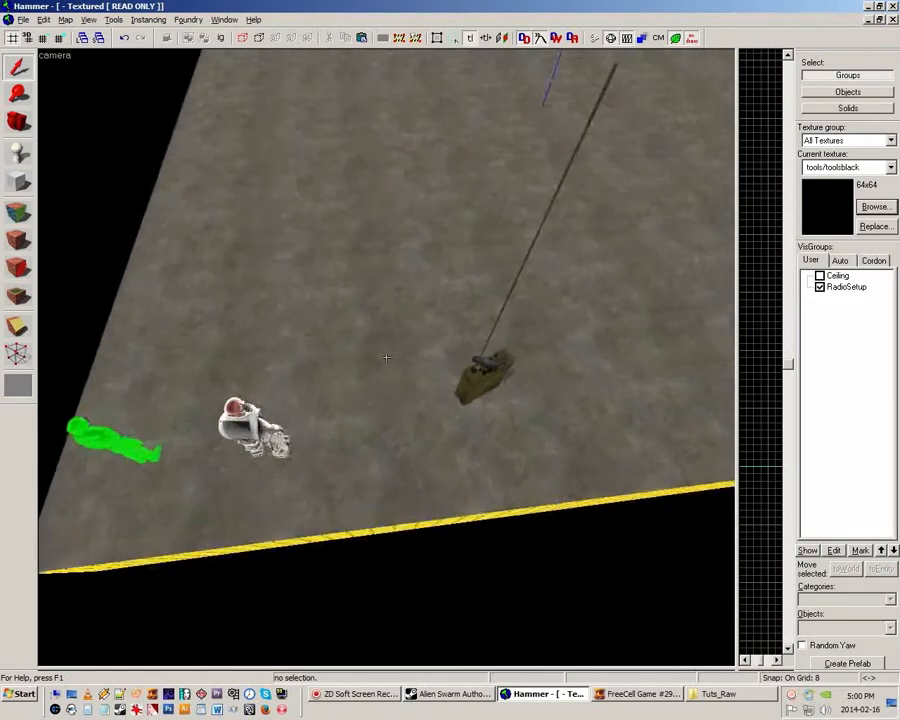
key("w")
left_click(512, 386)
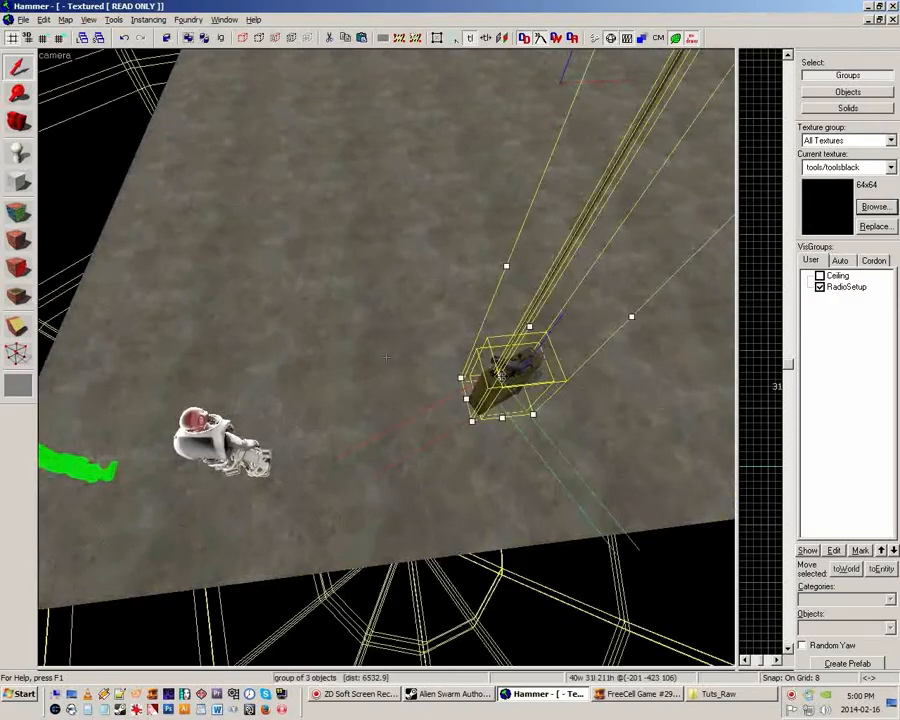
key("z")
key("Left")
key("Left")
key("Left")
key("Left")
key("Left")
key("Left")
key("Left")
key("Left")
key("Left")
key("Left")
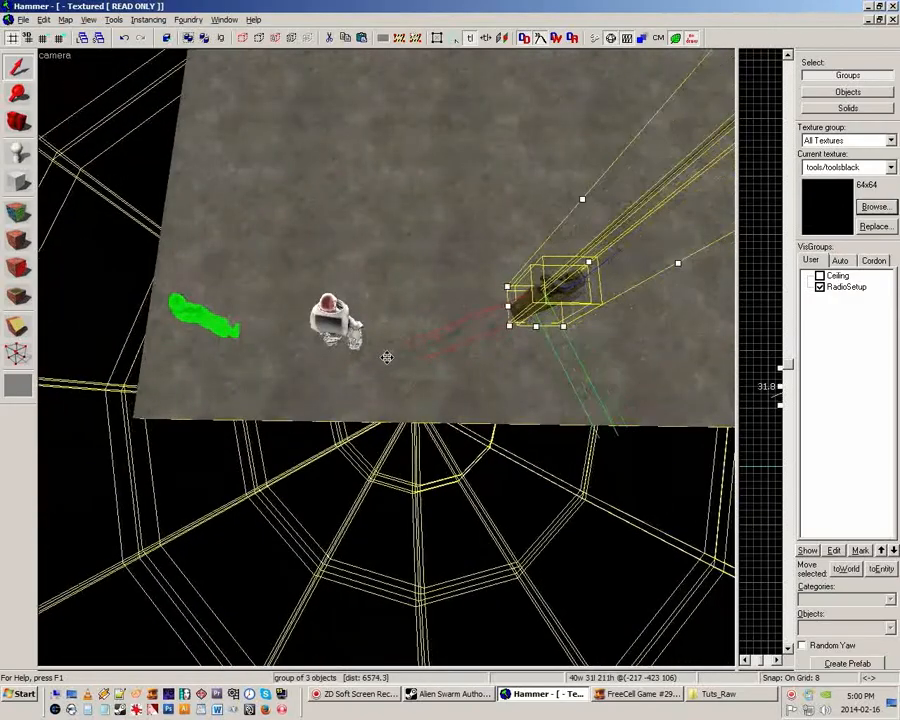
key("Escape")
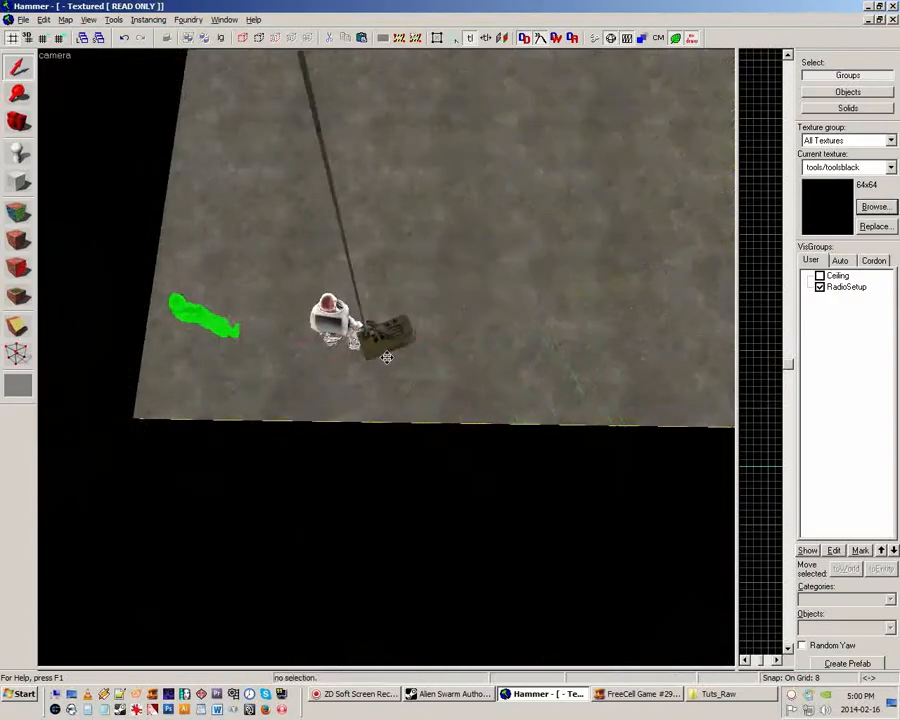
- Compare the radio's size with the marine standing next to it, up close from the front and from above
key("z")
key("w")
key("w")
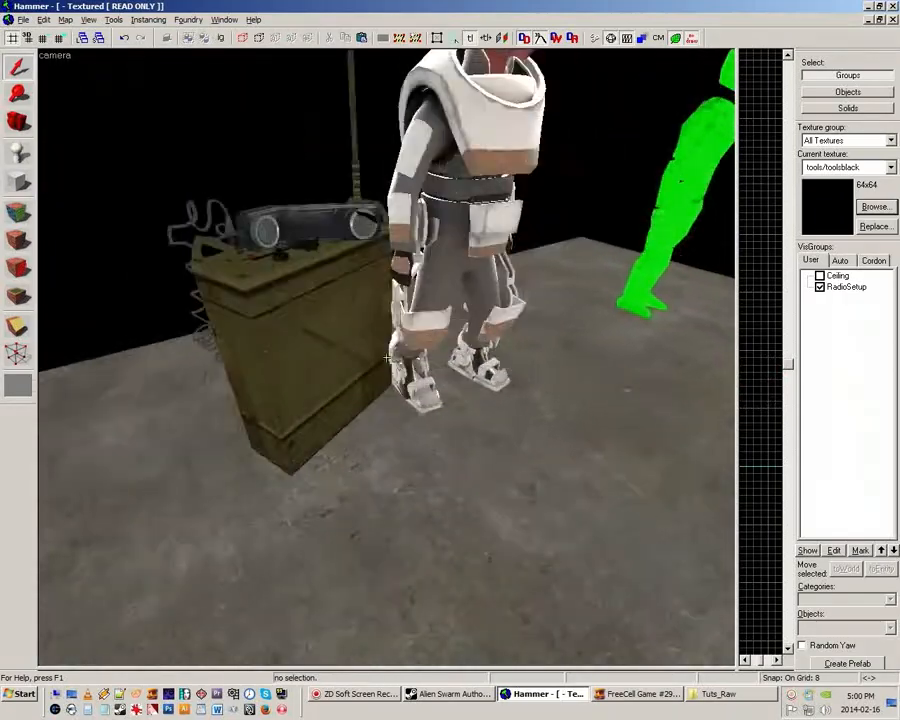
key("s")
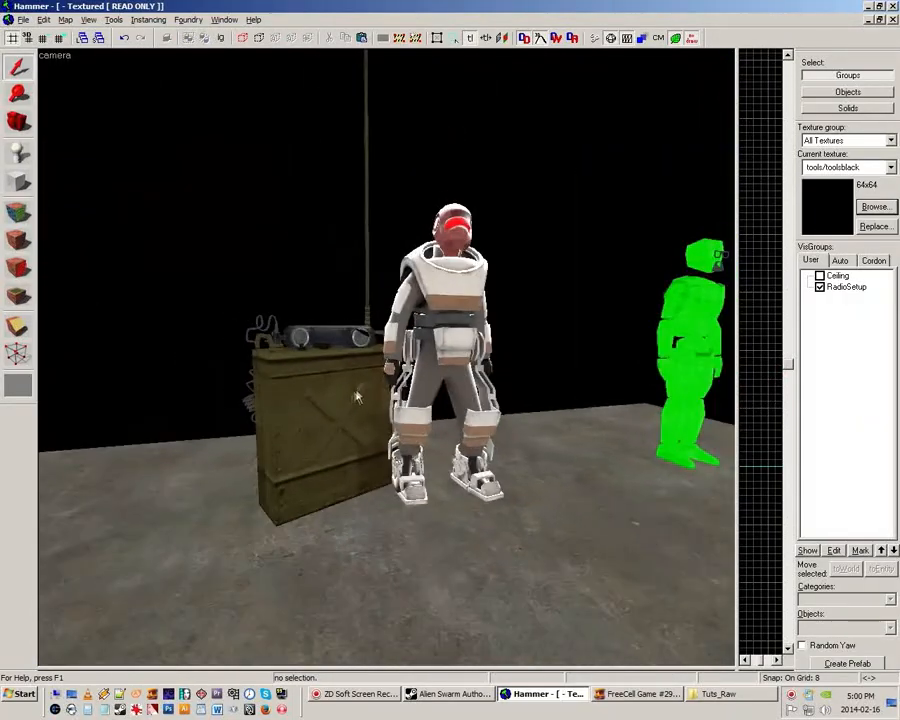
key("a")
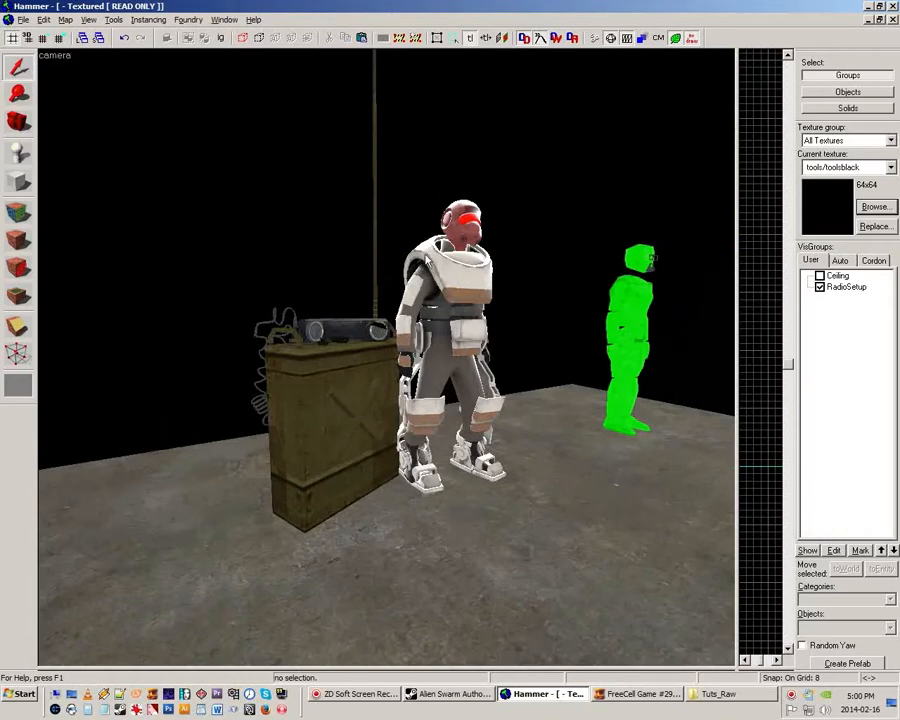
key("z")
key("s")
key("a")
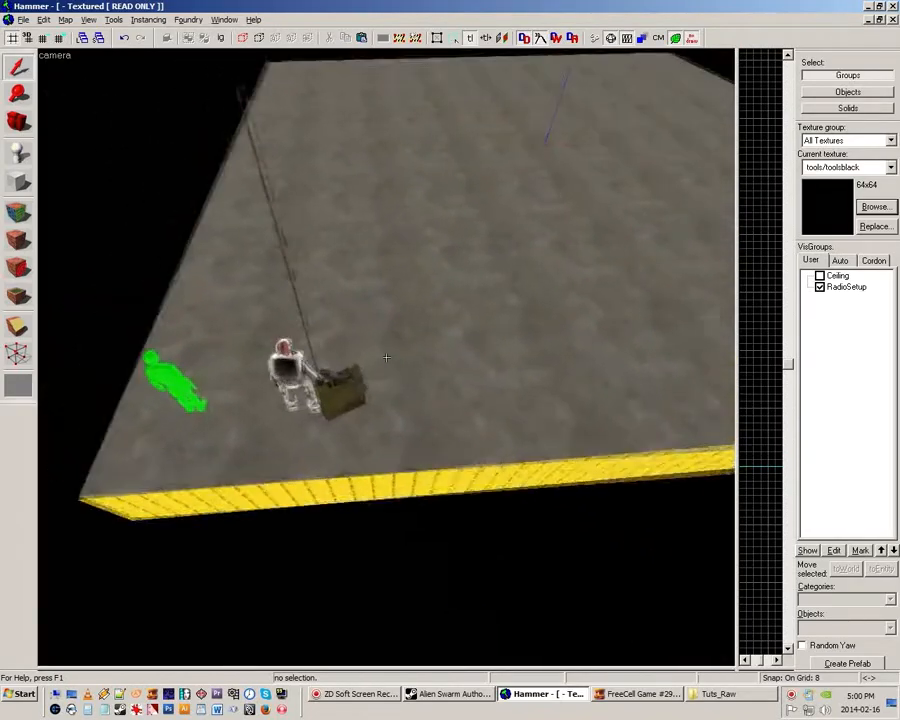
- Move the radio prop along the floor well away from the marine
key("w")
key("s")
key("z")
left_click(421, 348)
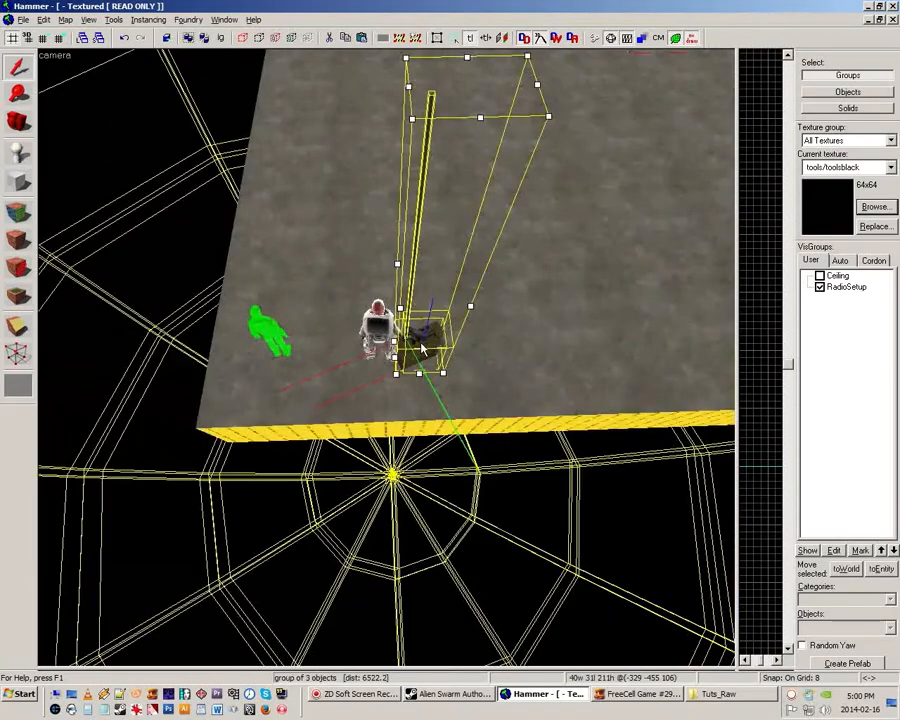
key("d")
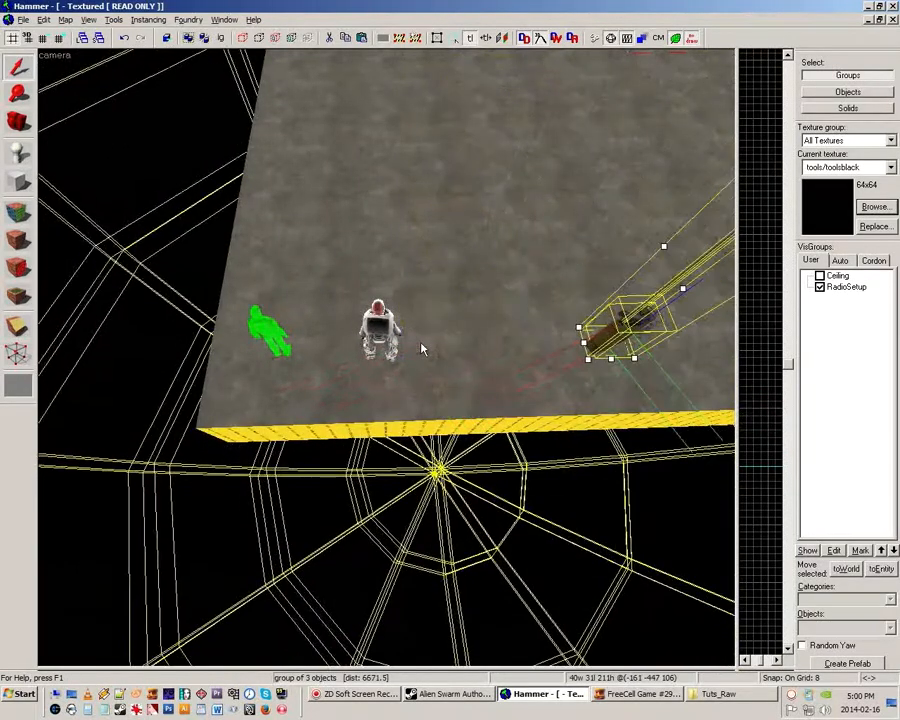
key("Escape")
- Shift the radio prop part of the way back towards the marine, leaving a clear gap between them
key("z")
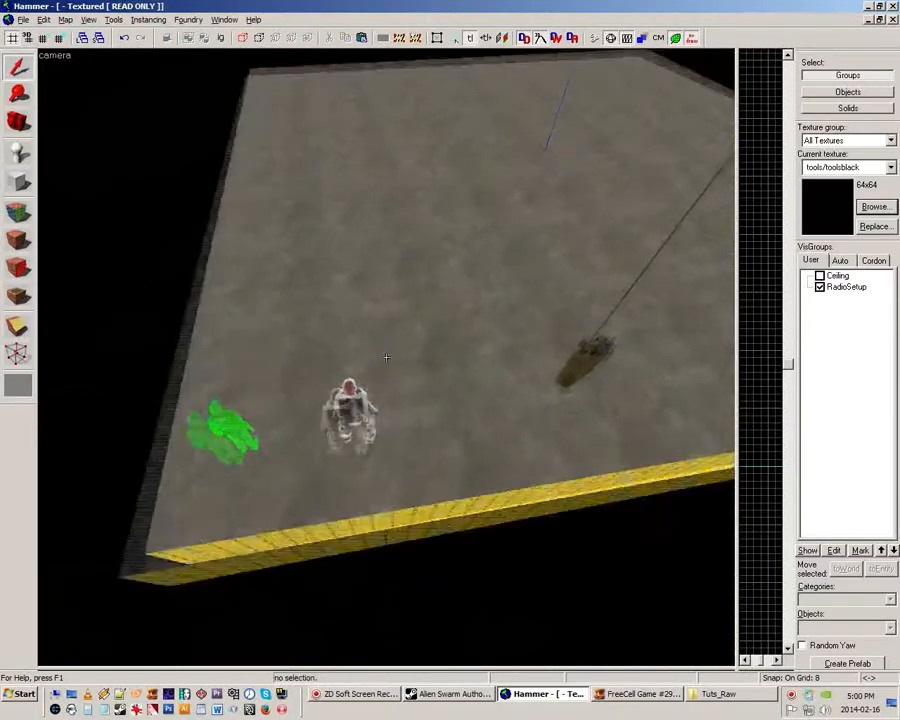
key("z")
left_click_drag(557, 360, 400, 381)
left_click(574, 376)
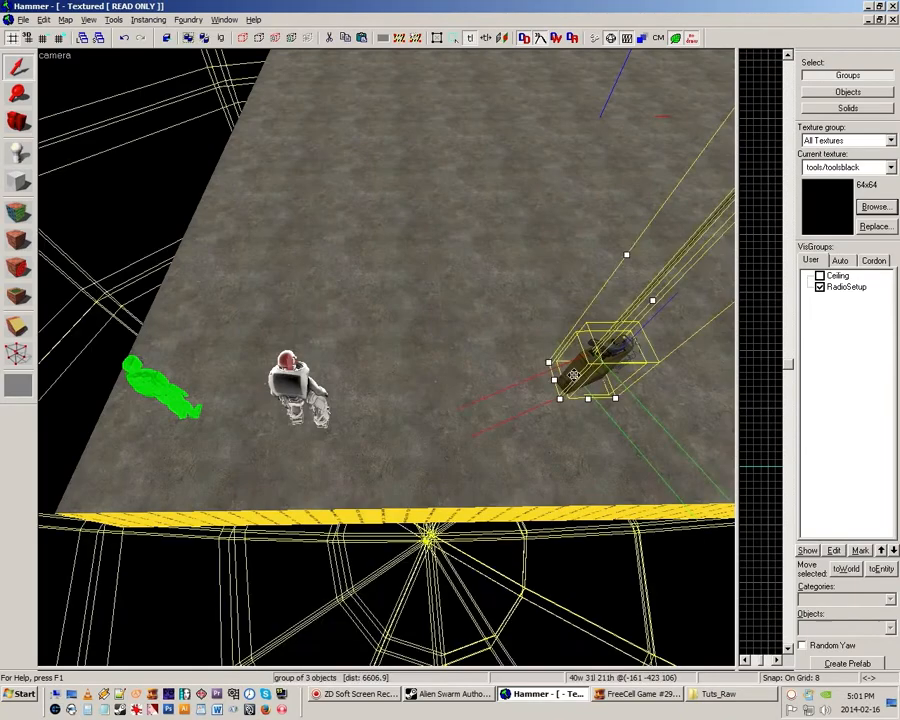
key("Left")
key("Left")
key("Left")
key("Left")
key("Left")
key("Left")
key("Left")
key("Left")
key("Escape")
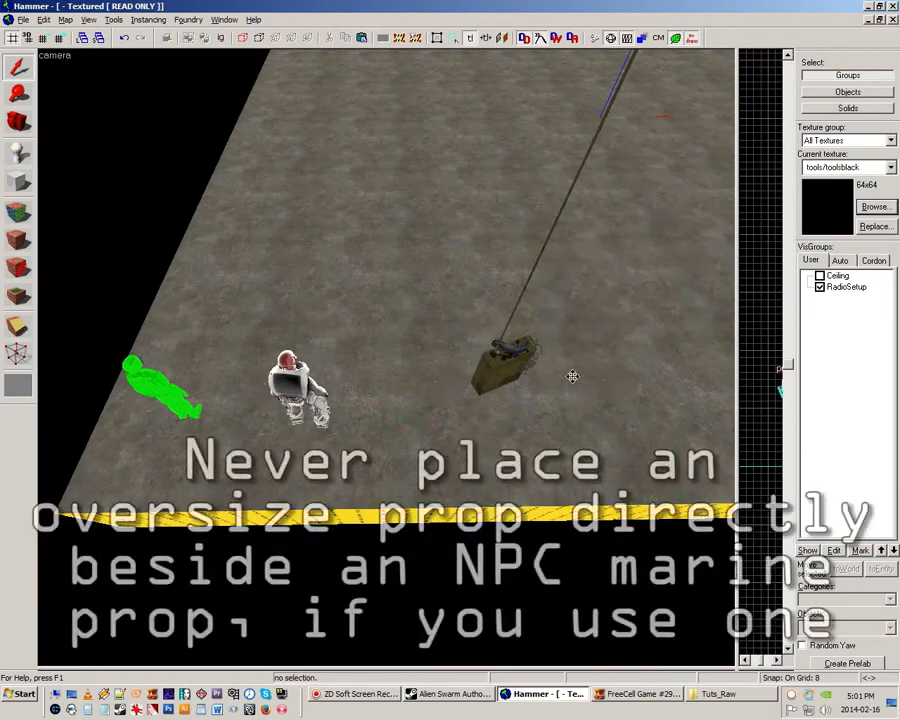
- Examine the spacing between the radio and the marine from several overhead angles, near and far
key("z")
key("w")
key("s")
key("z")
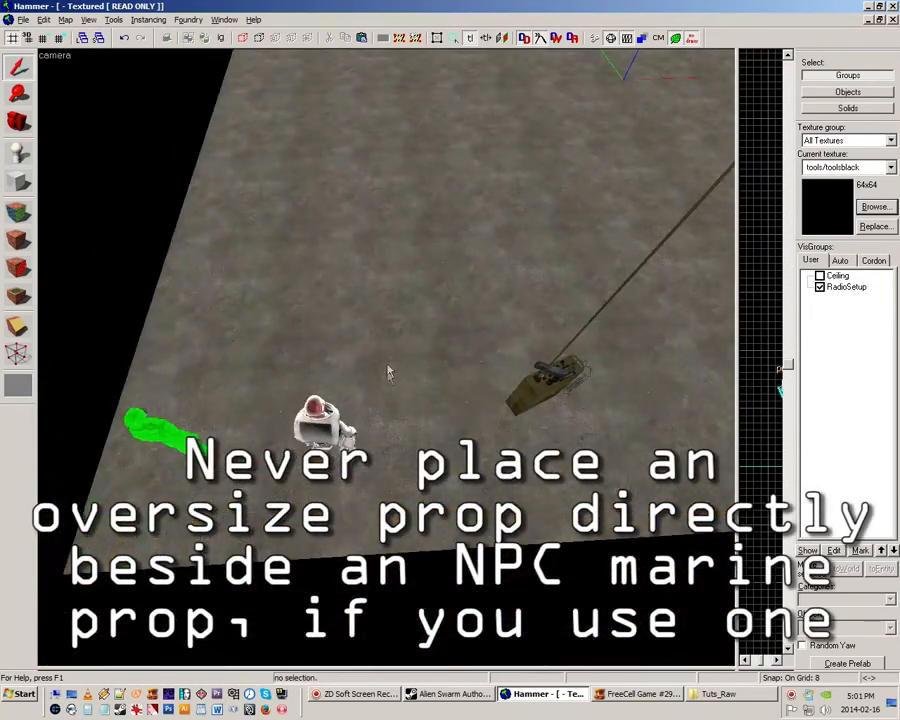
key("z")
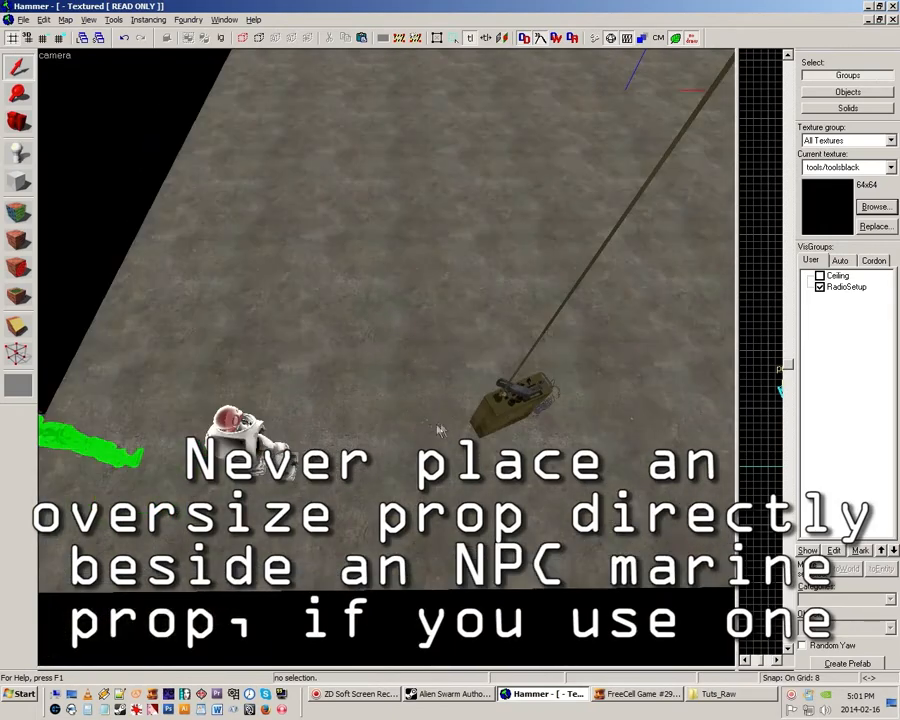
key("z")
key("w")
key("z")
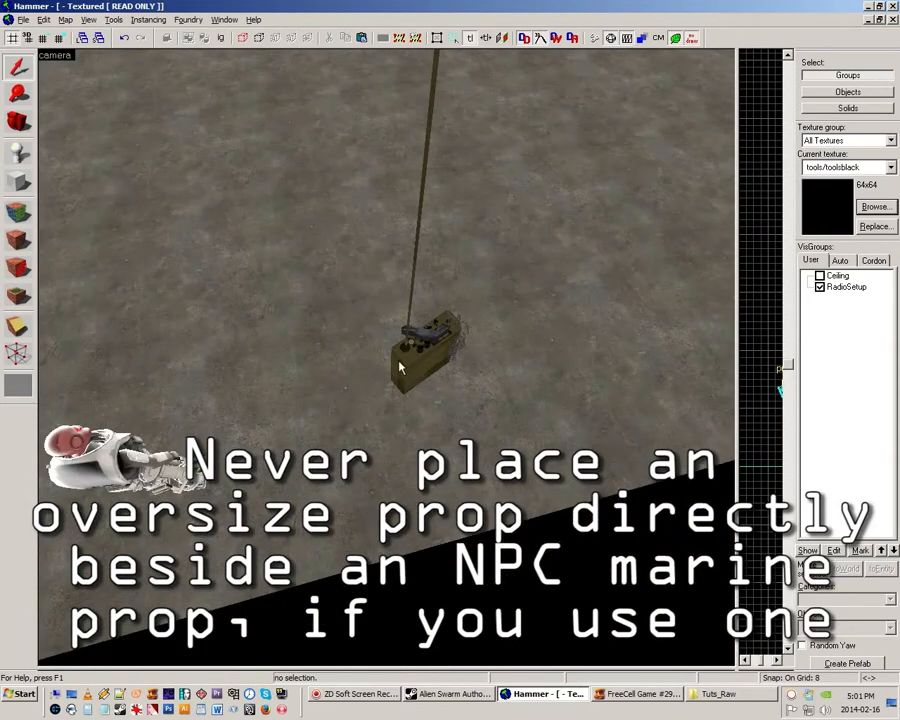
key("z")
key("s")
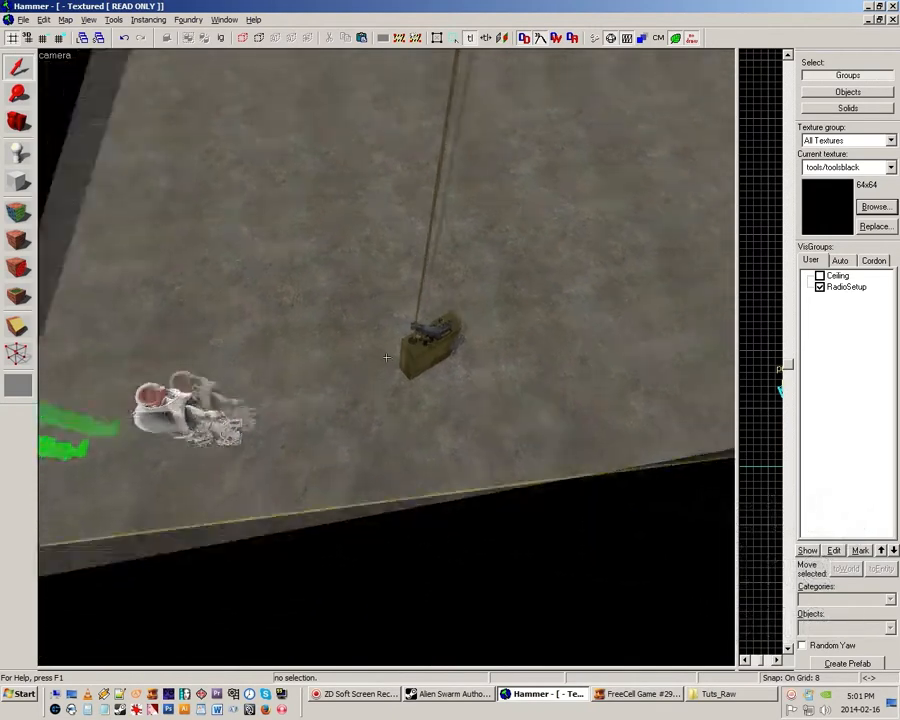
key("z")
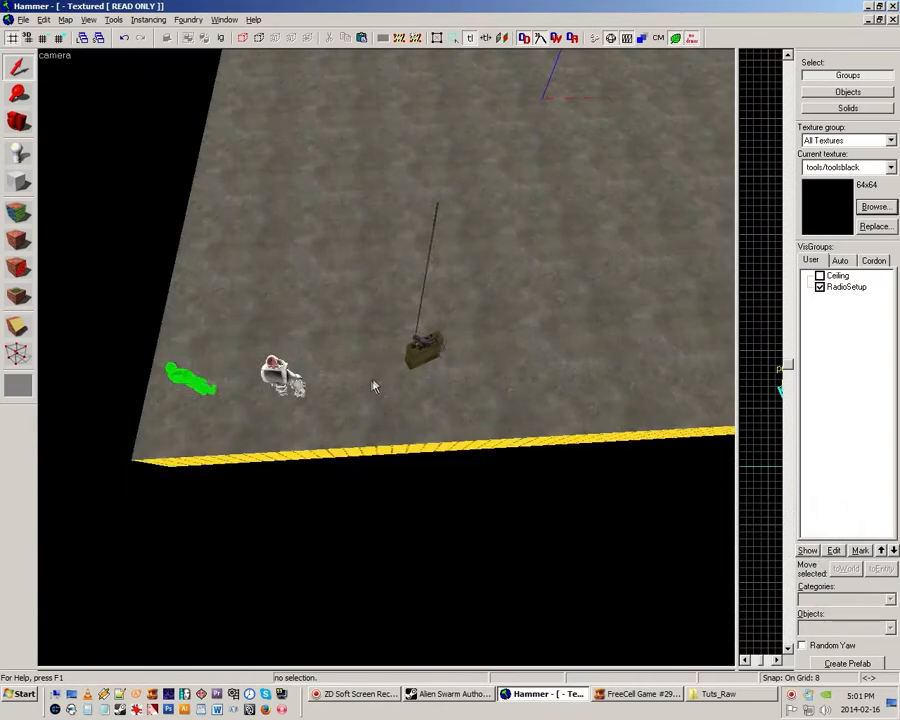
key("z")
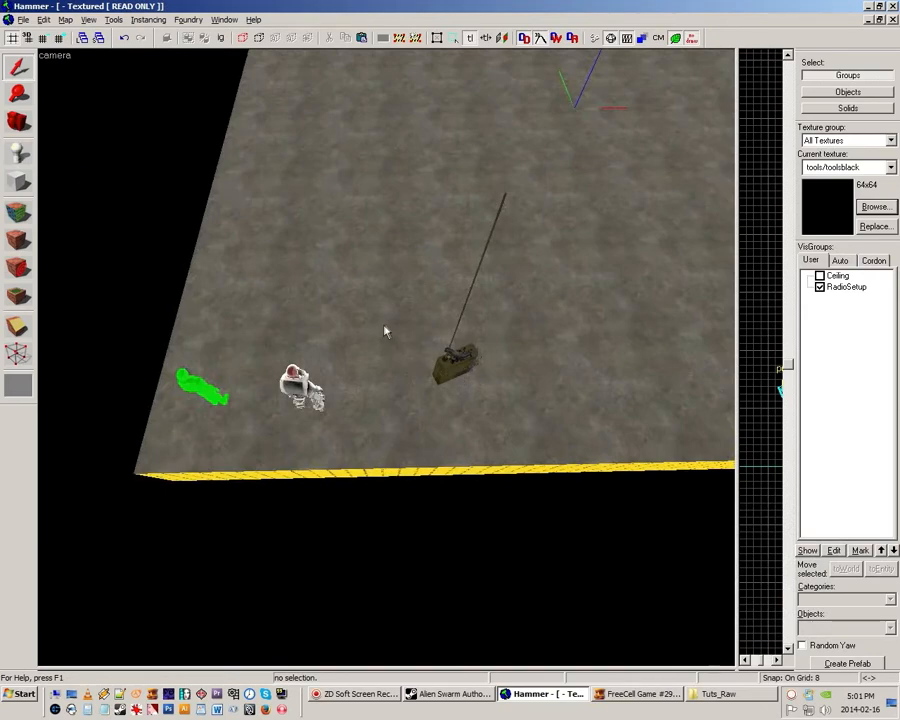
key("z")
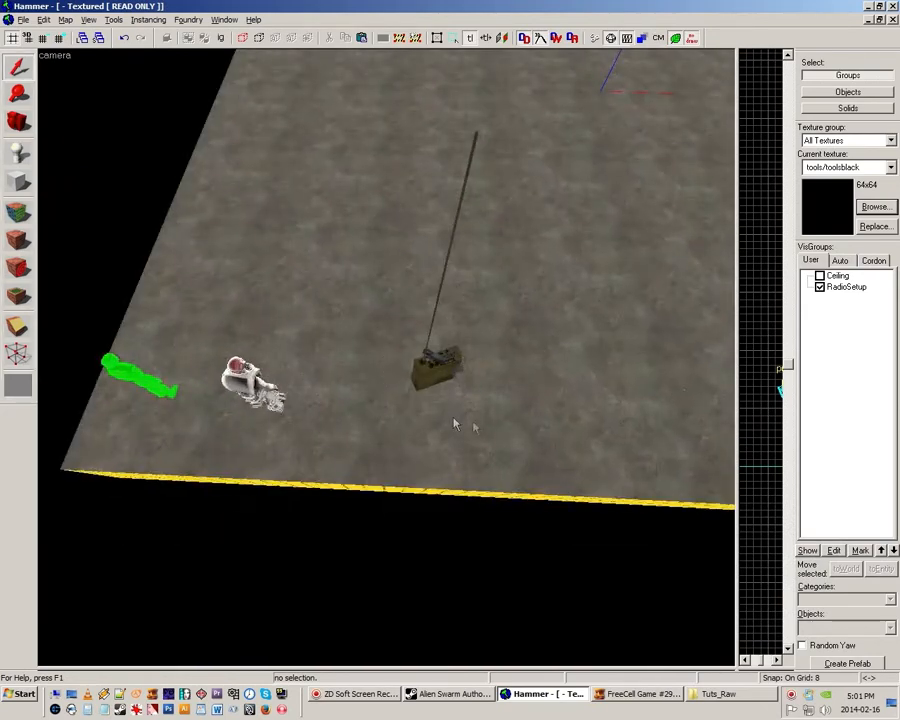
key("z")
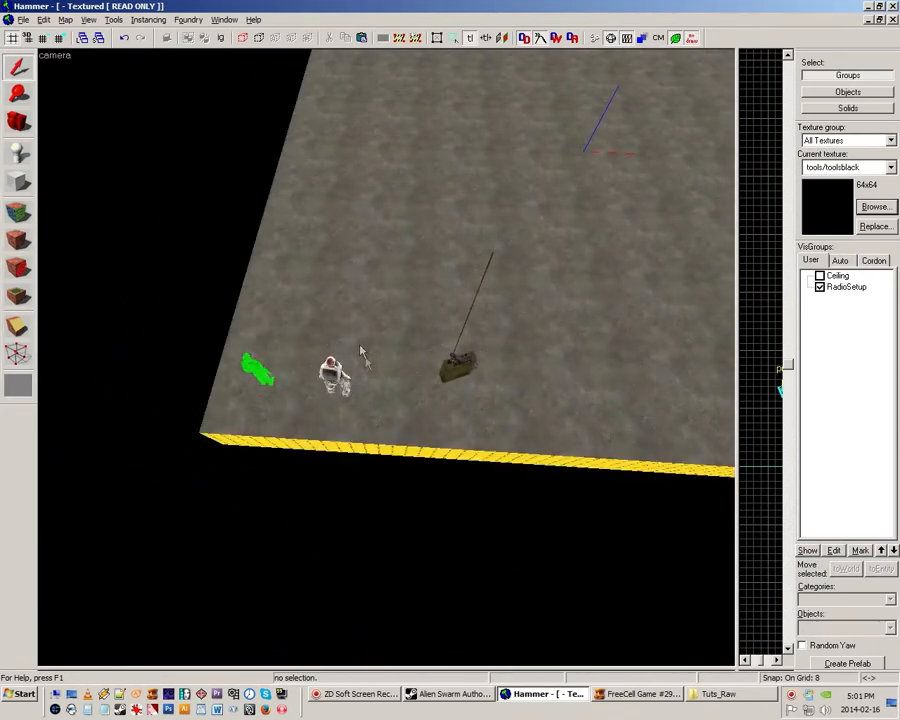
scroll(442, 385, "up", 6)
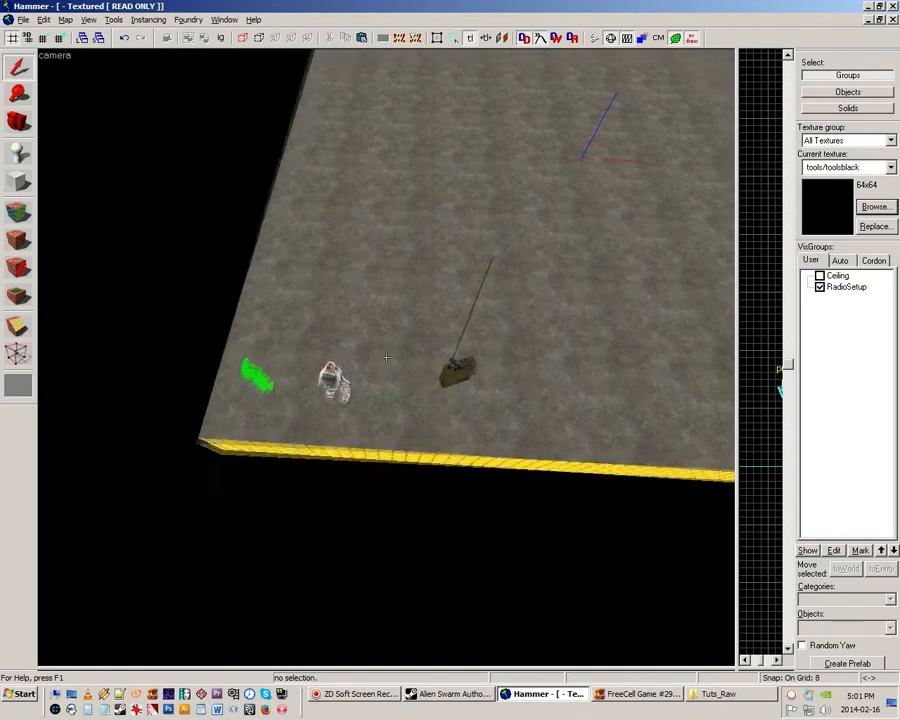
key("z")
key("w")
key("z")
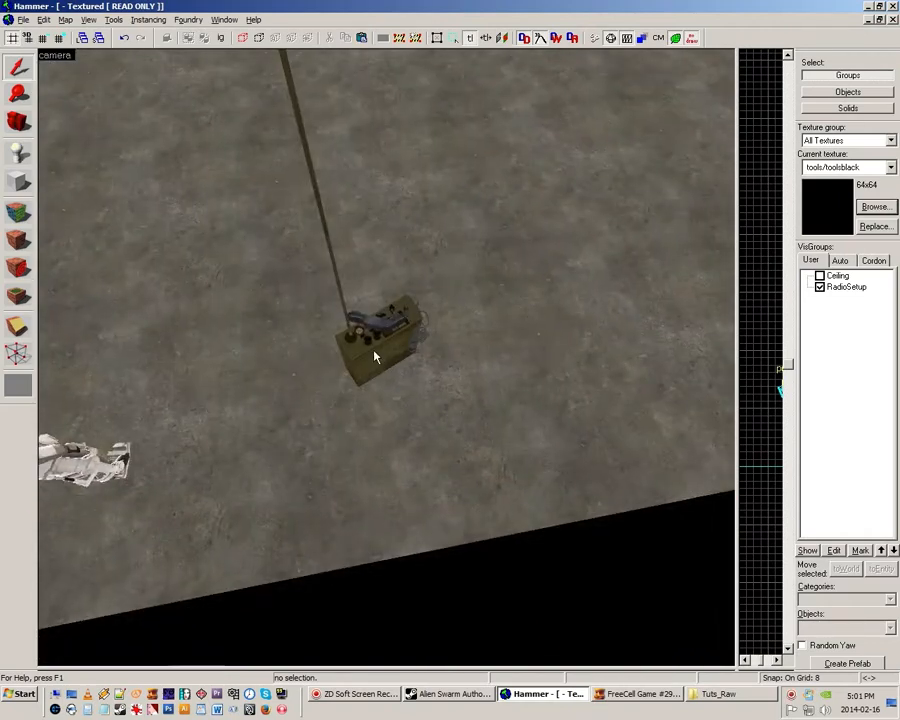
key("z")
key("w")
key("s")
key("z")
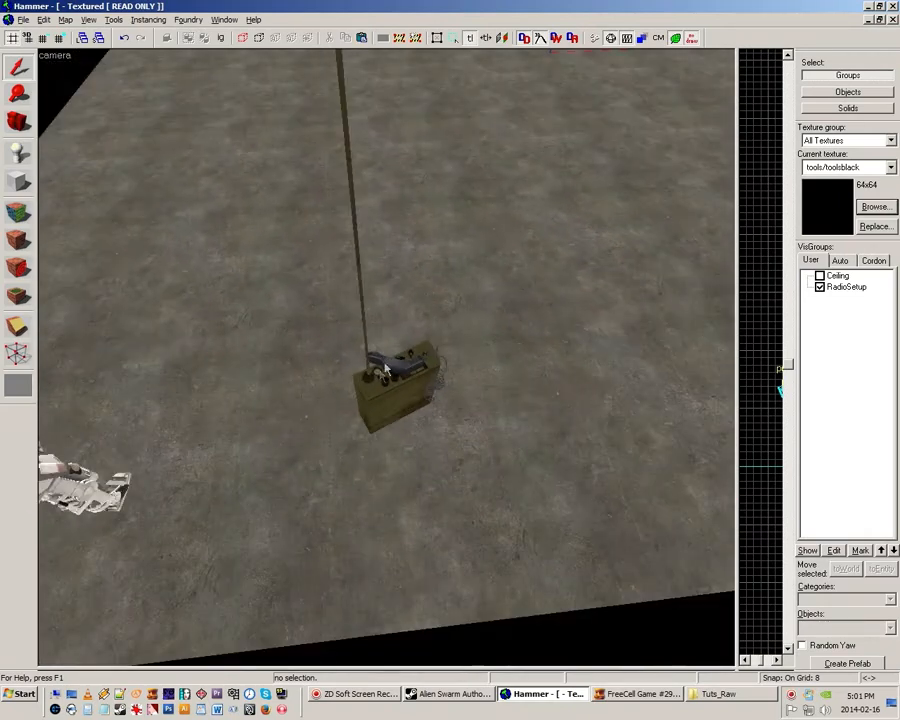
- Place a prop_static between the marine and the large radio and set its world model to models/deadbodies/dead_male_civilian_radio.mdl
left_click(16, 151)
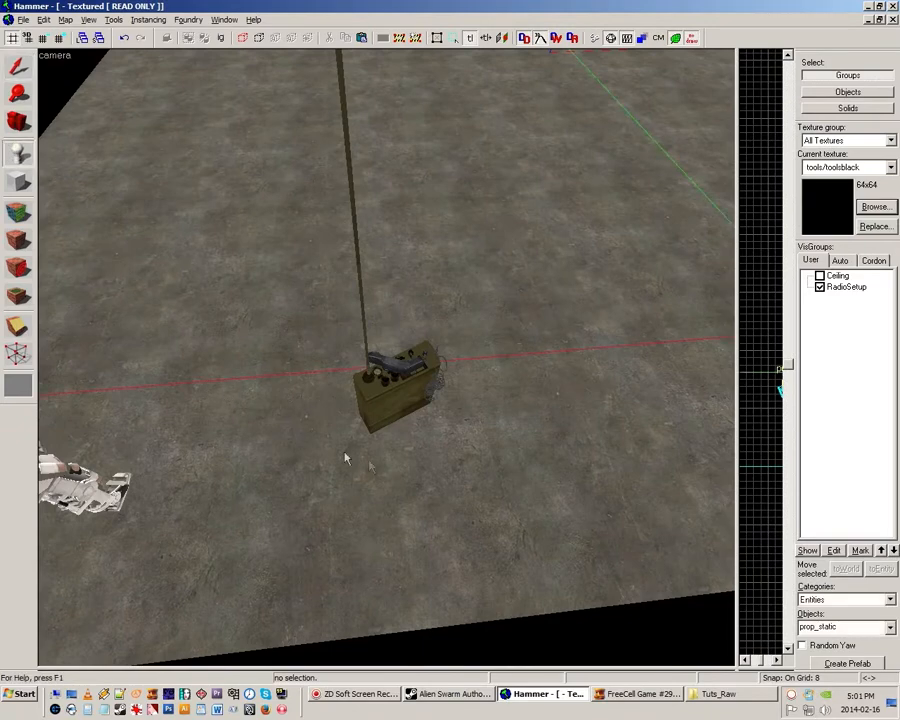
left_click(254, 476)
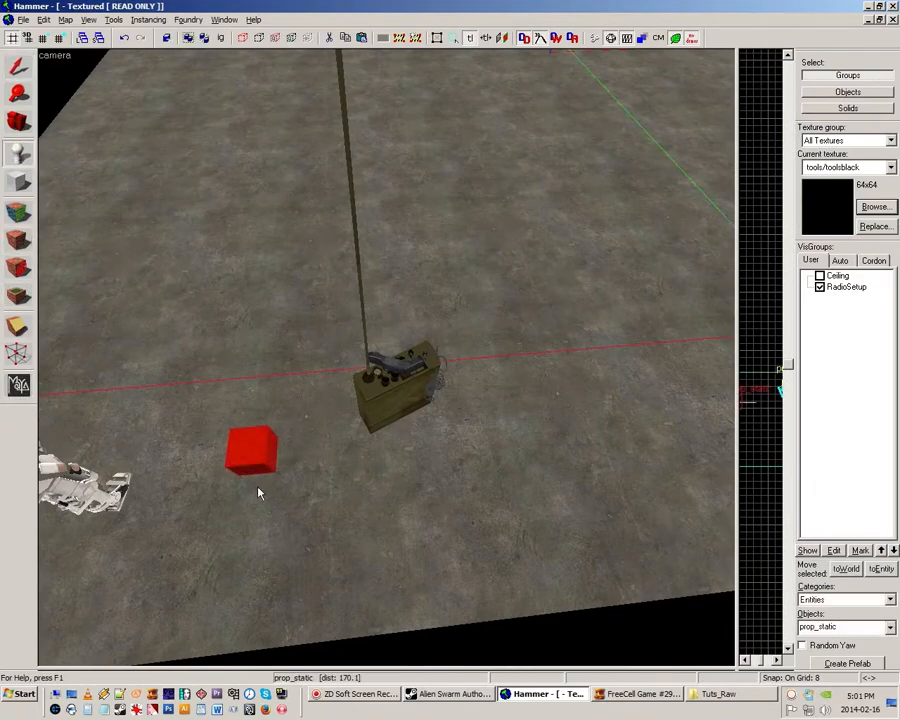
key("alt+Return")
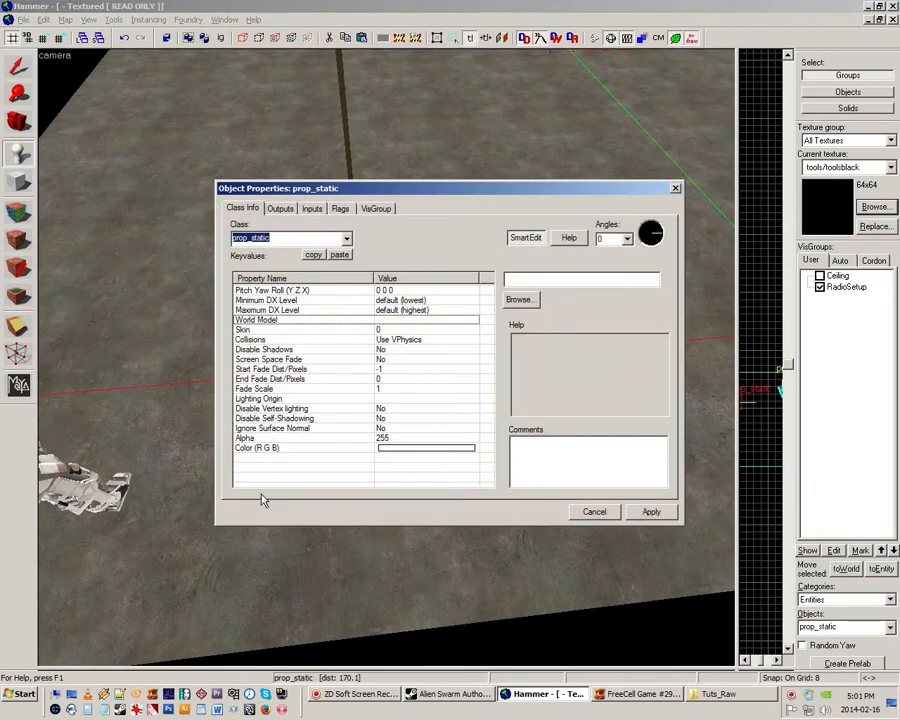
left_click(515, 302)
type("radio")
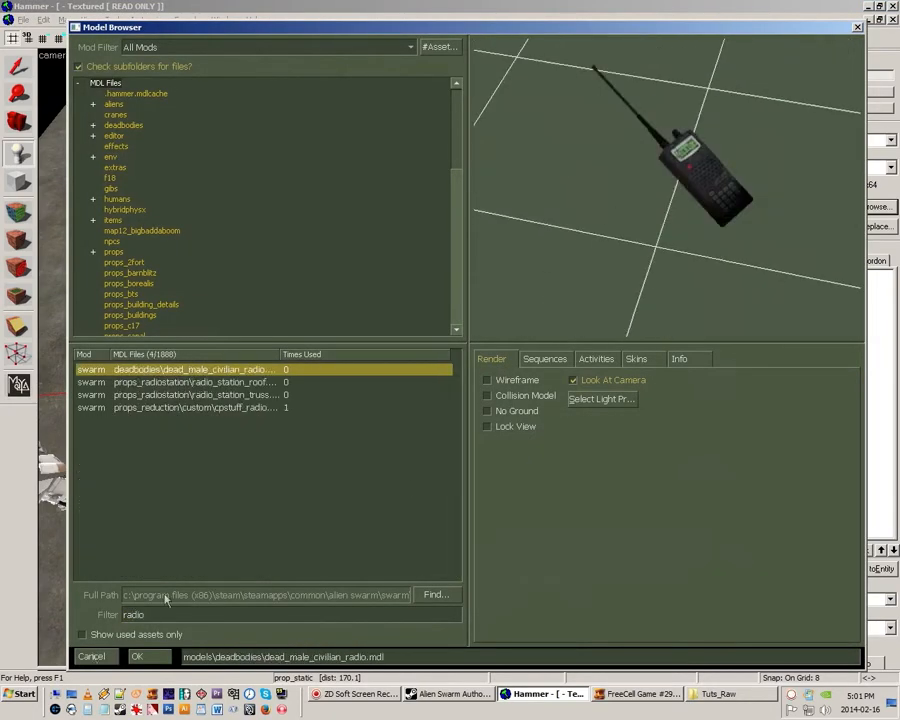
left_click(148, 656)
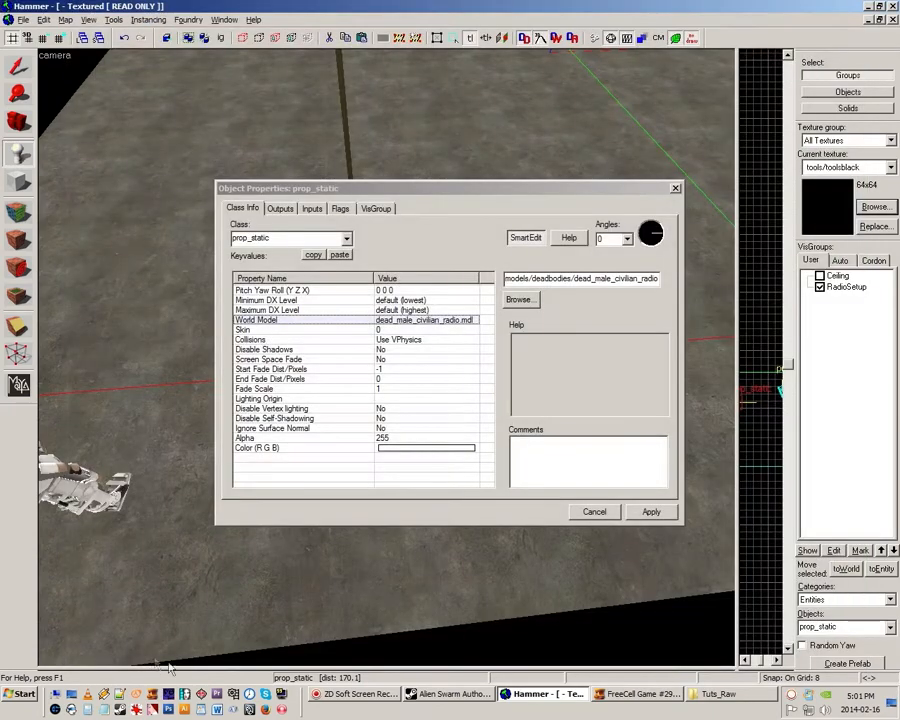
left_click(648, 514)
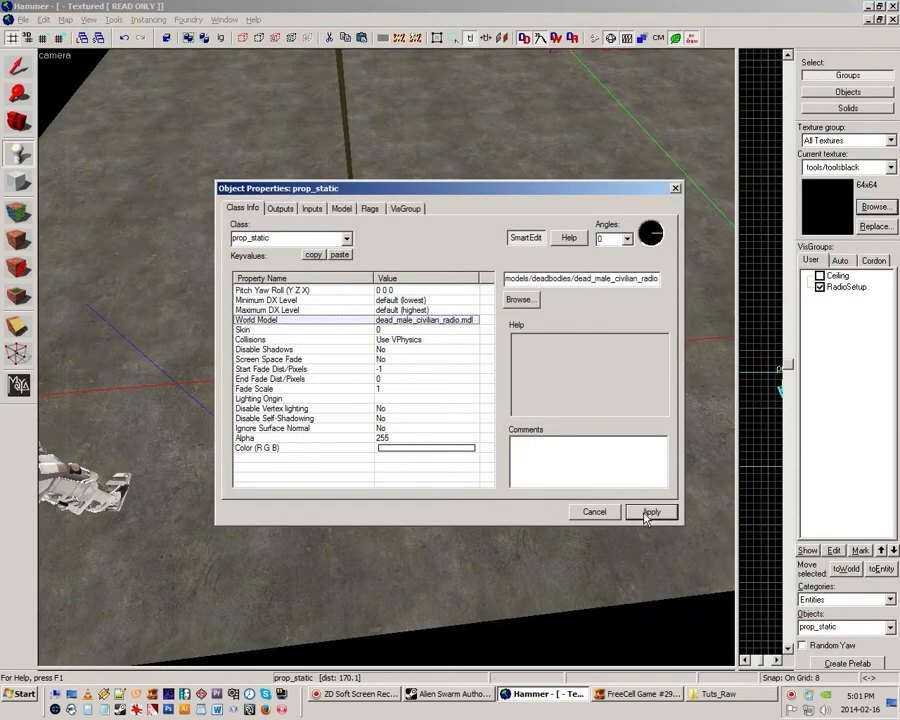
left_click(675, 189)
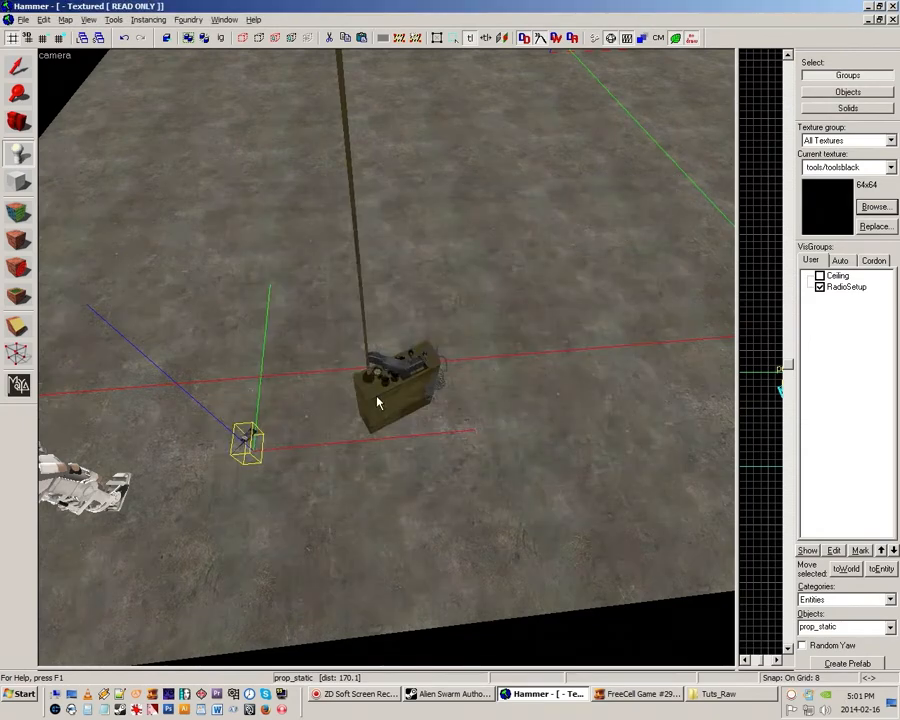
- Raise the handheld radio prop three grid steps off the floor, towards the height of the large radio's top
key("z")
key("w")
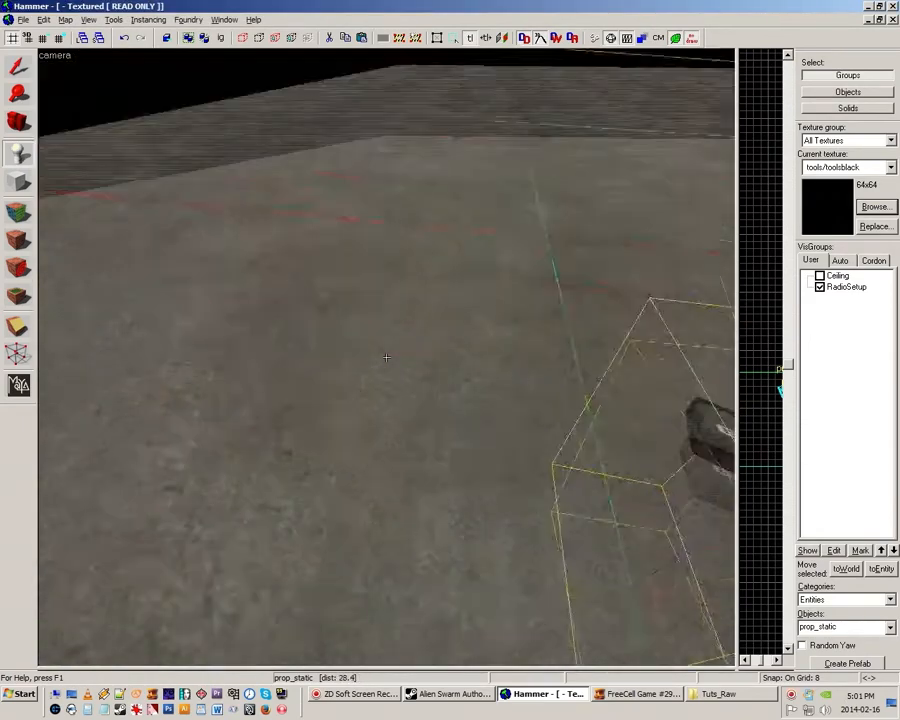
key("s")
key("z")
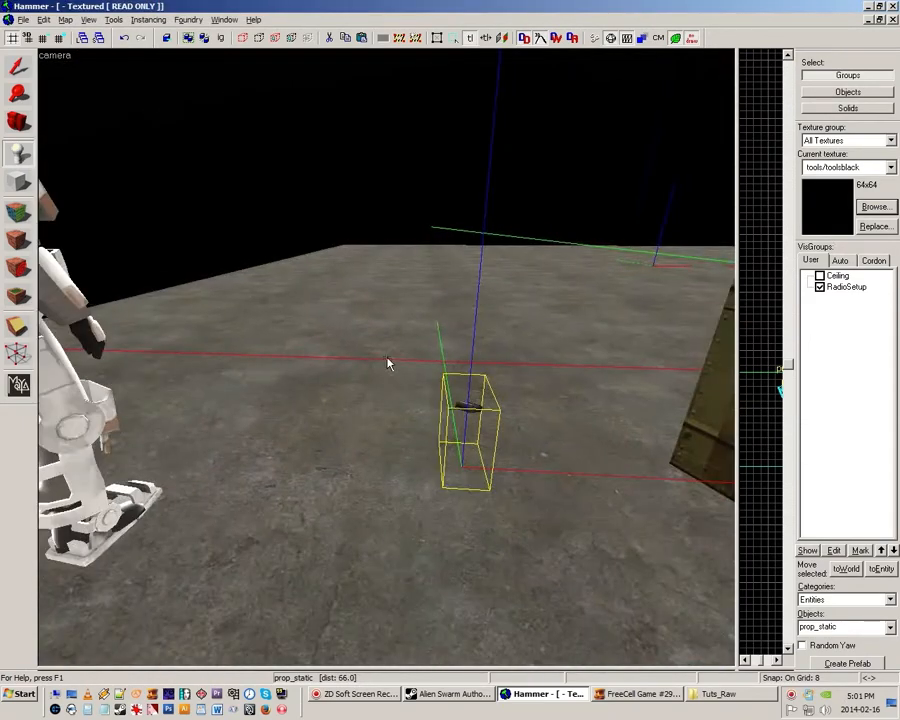
left_click(20, 65)
key("Up")
key("Up")
key("Up")
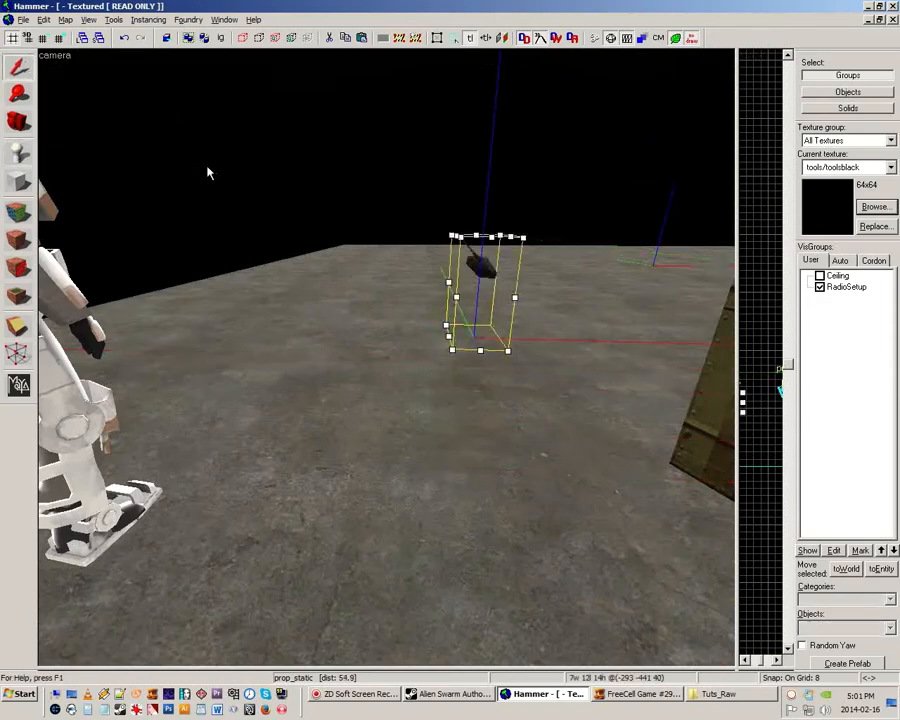
- Move the handheld radio over the large radio so it stands on its case beside the handset, and check the placement up close
left_click_drag(256, 329, 403, 361)
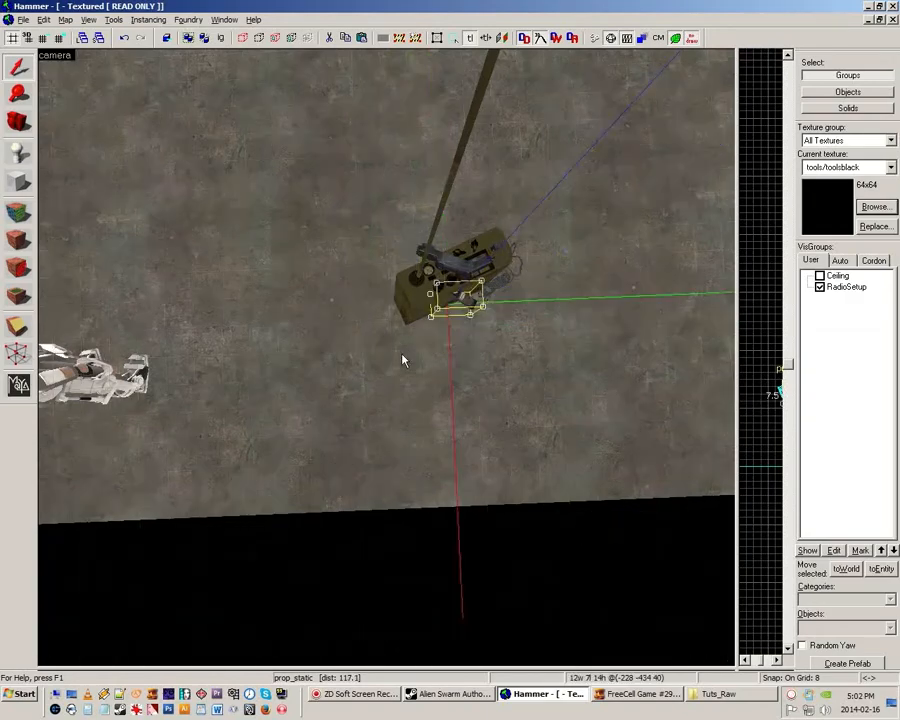
key("Up")
key("Up")
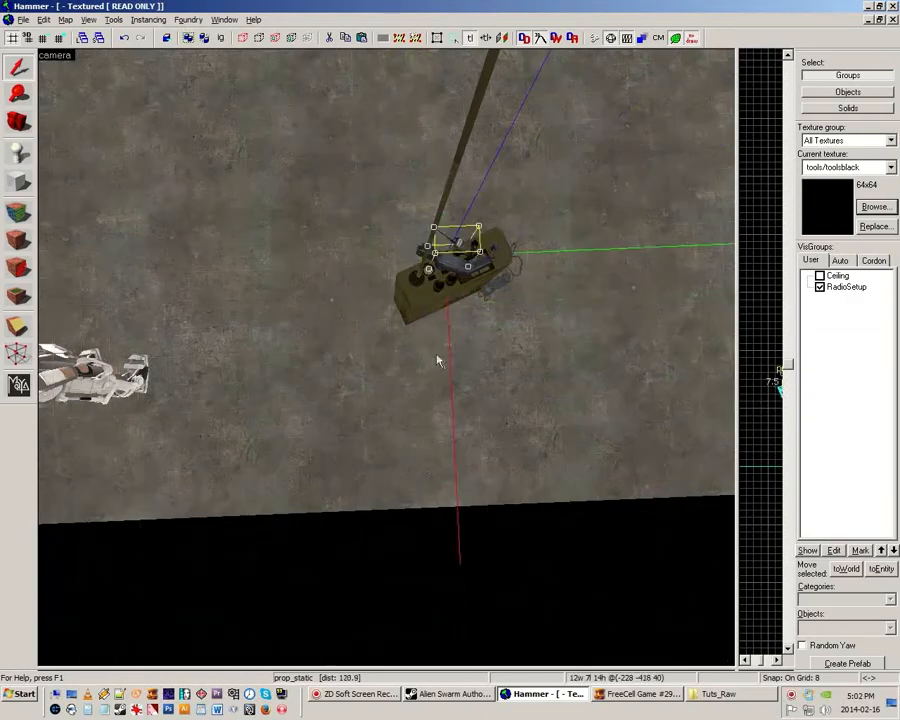
key("z")
key("w")
key("Escape")
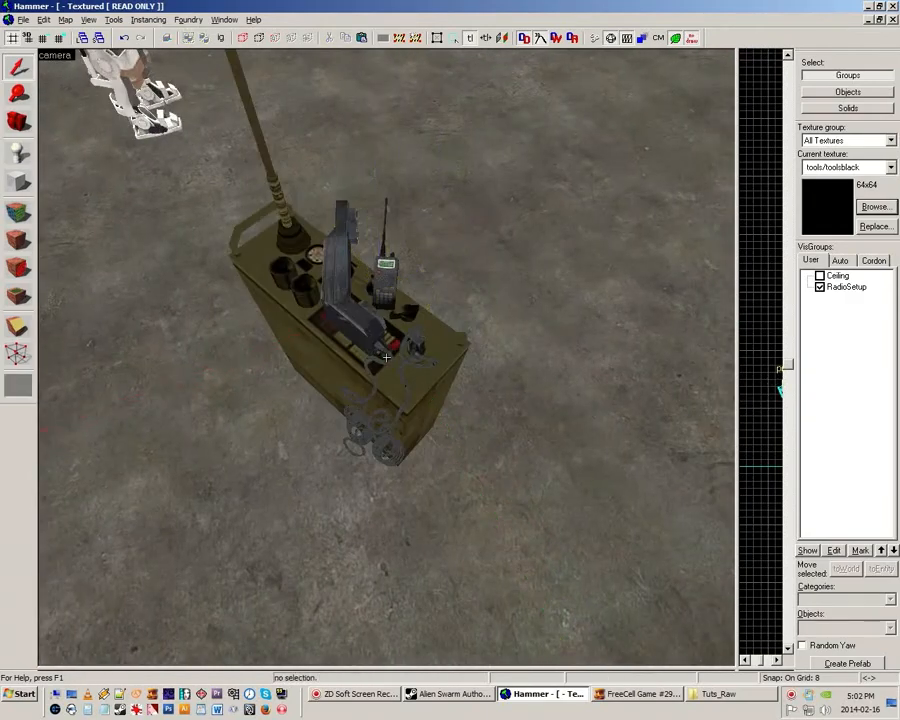
key("w")
key("z")
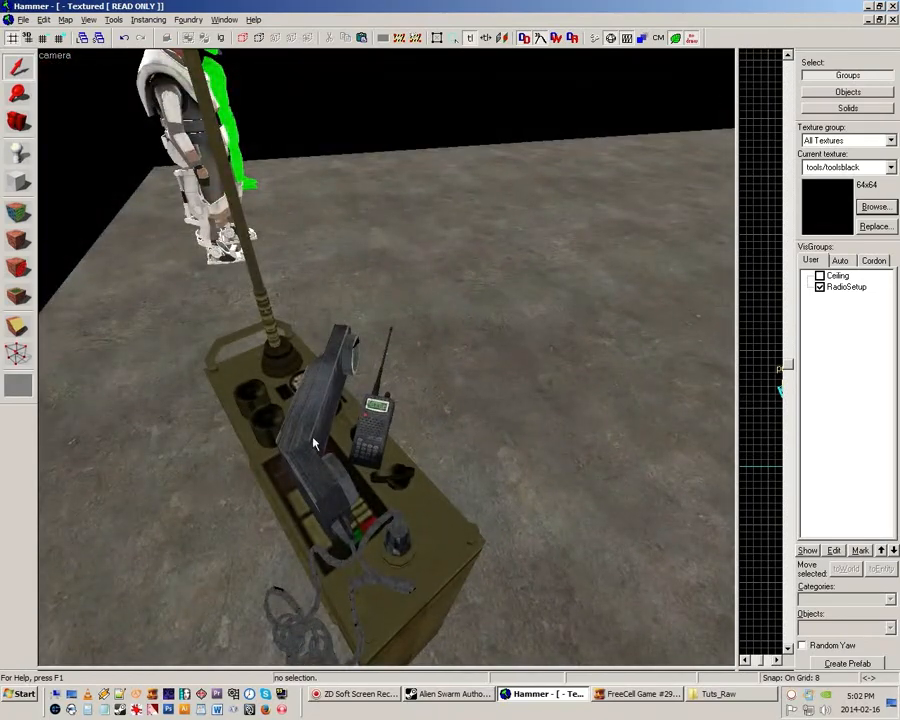
- Hide the RadioSetup visgroup and examine how readable the handheld radio is on its own from a distant overhead view
key("z")
key("s")
key("z")
left_click(361, 368)
key("z")
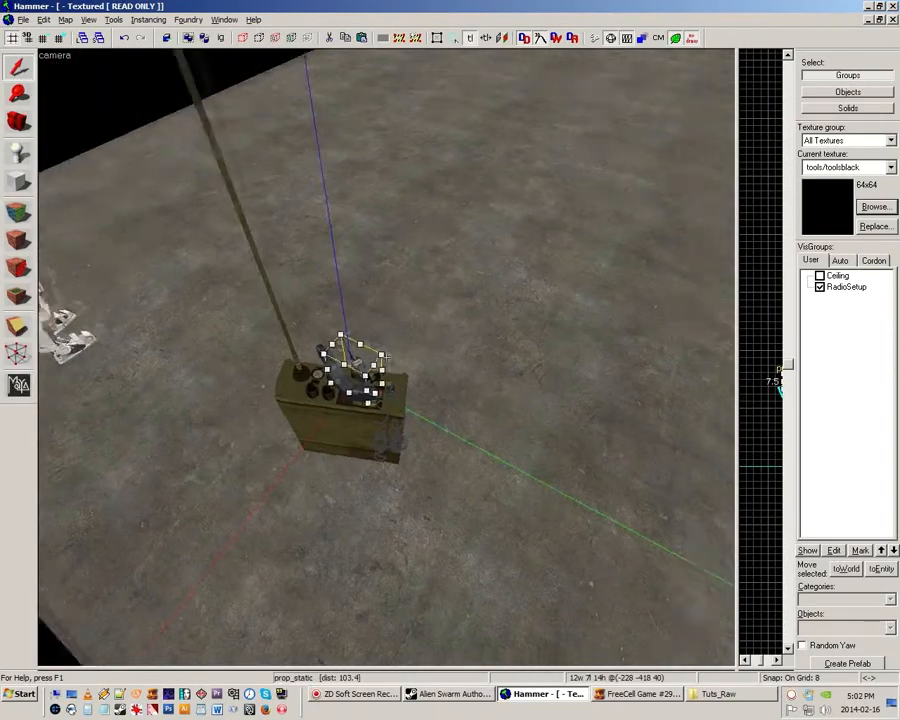
key("s")
key("z")
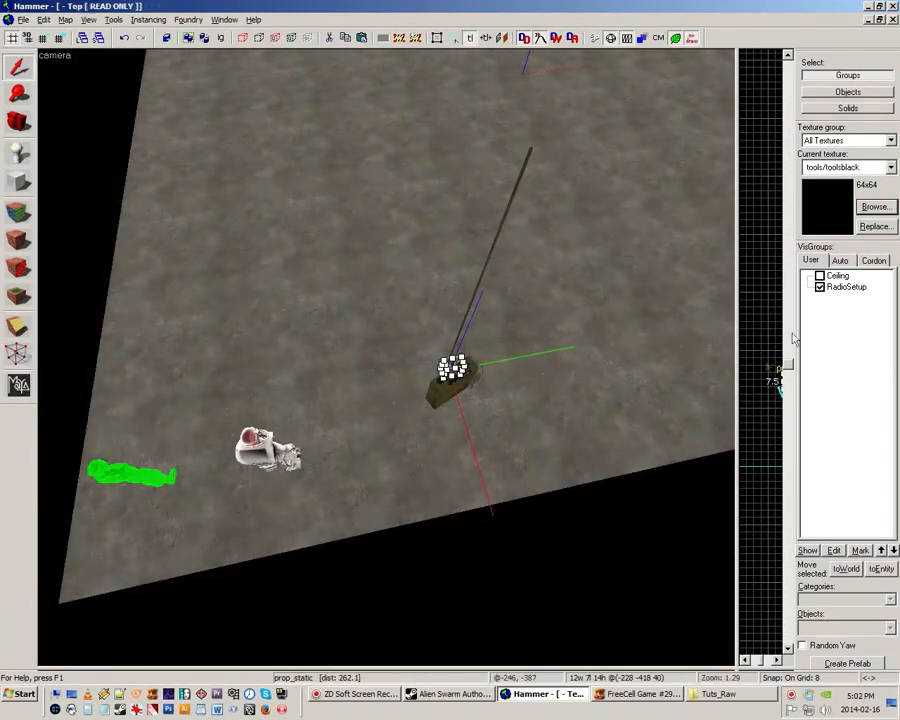
left_click(820, 288)
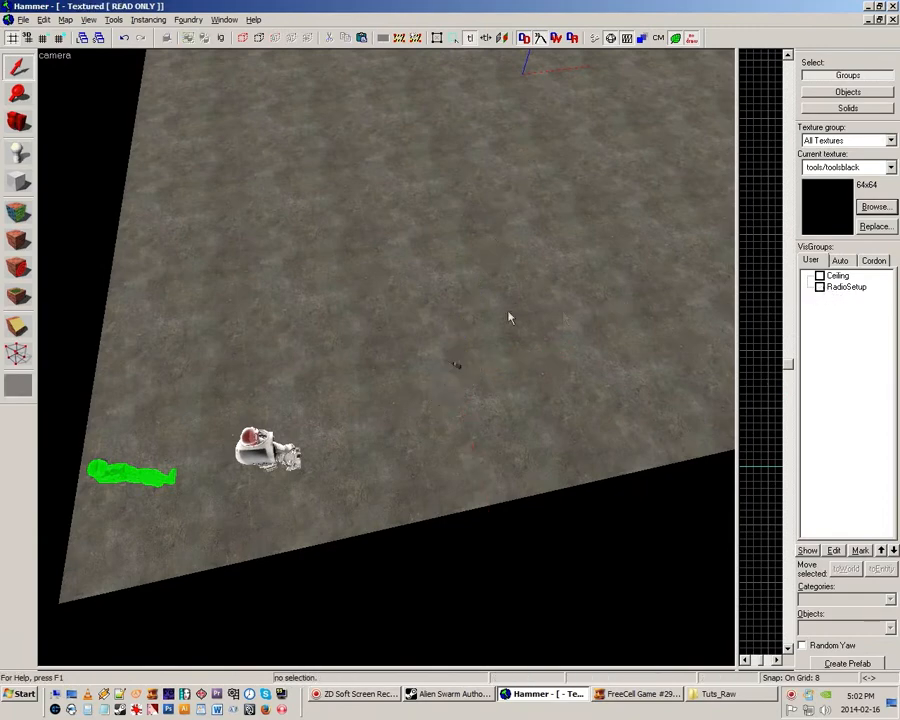
key("z")
key("s")
key("z")
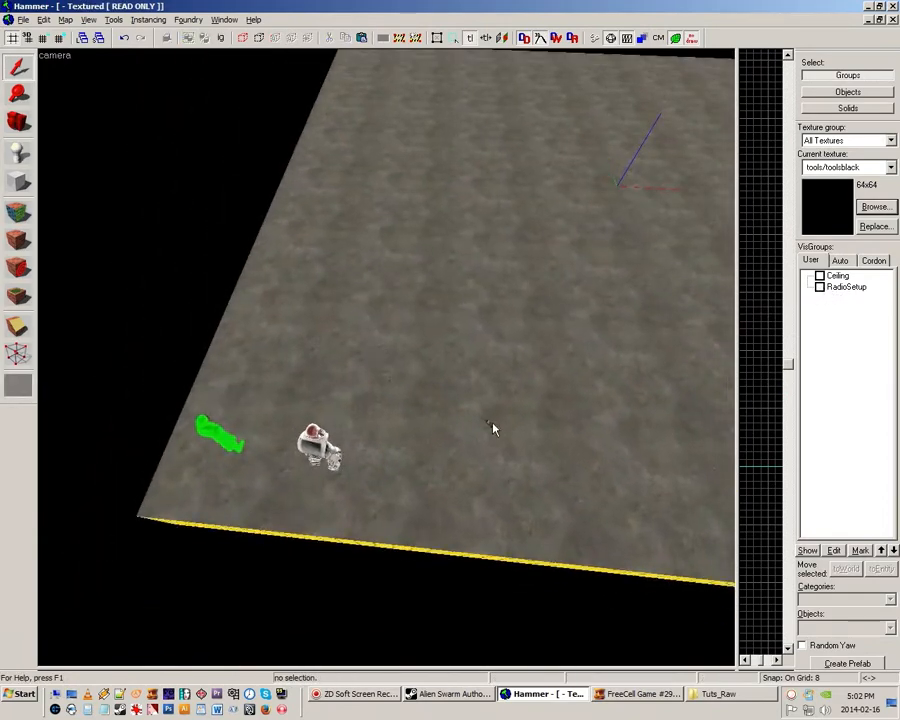
key("z")
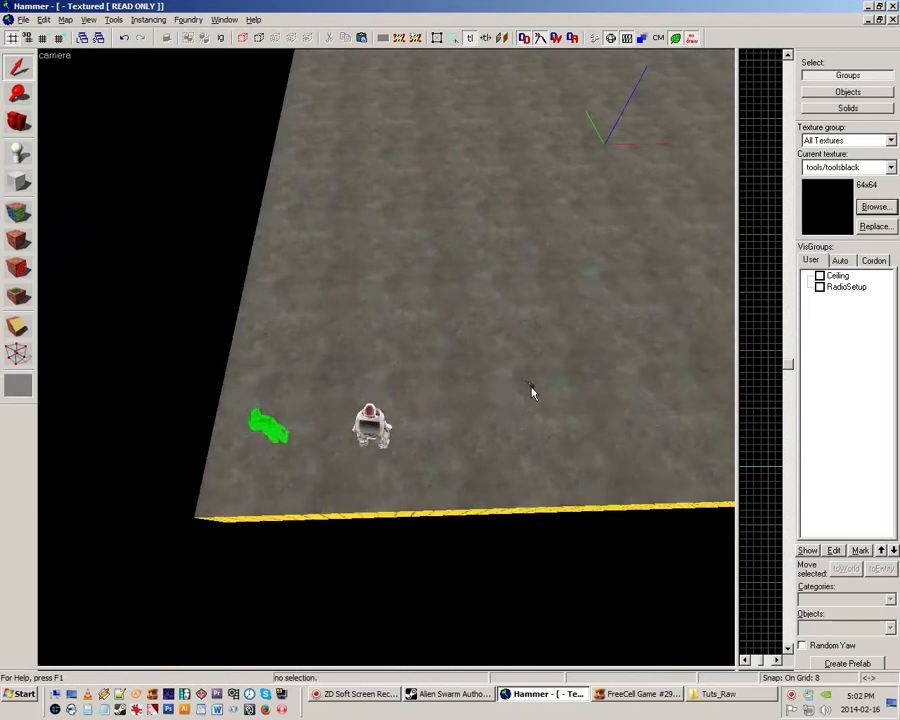
key("d")
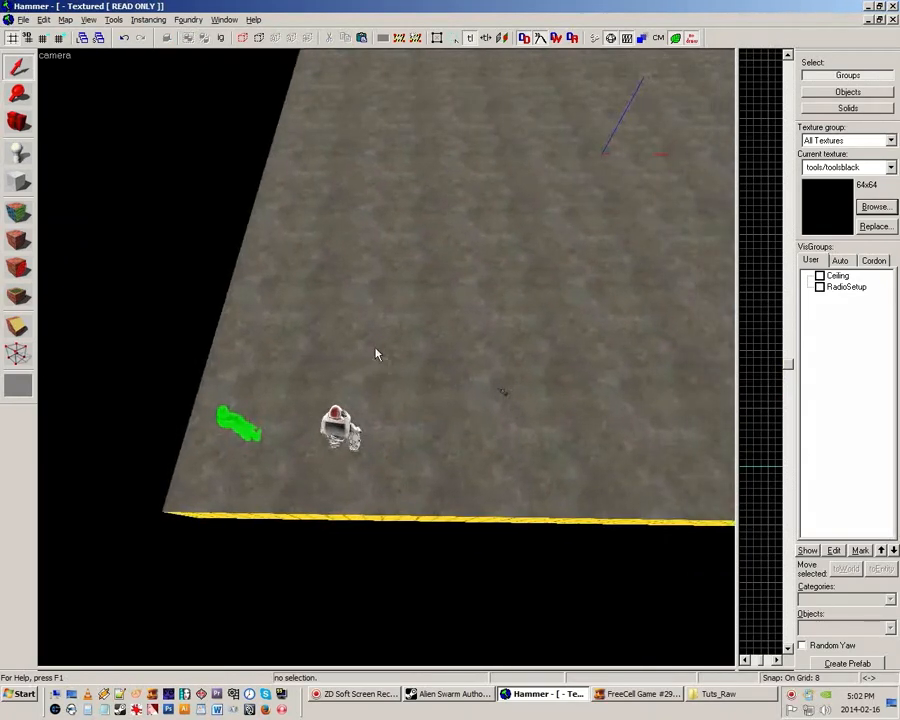
- Show the RadioSetup visgroup again and examine the complete radio setup from near and far
left_click(820, 287)
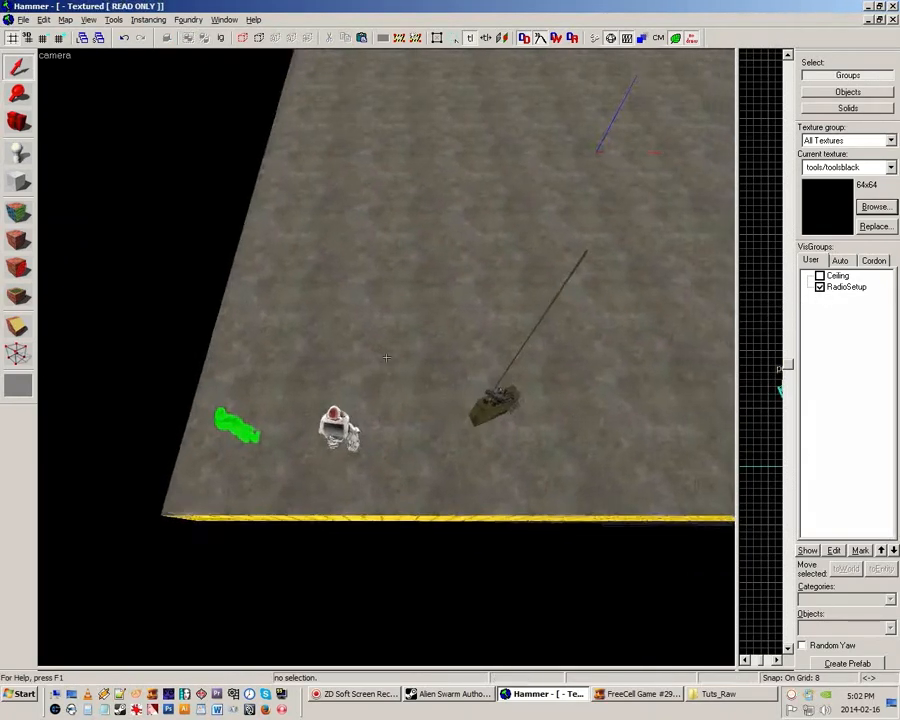
key("z")
key("w")
key("w")
key("z")
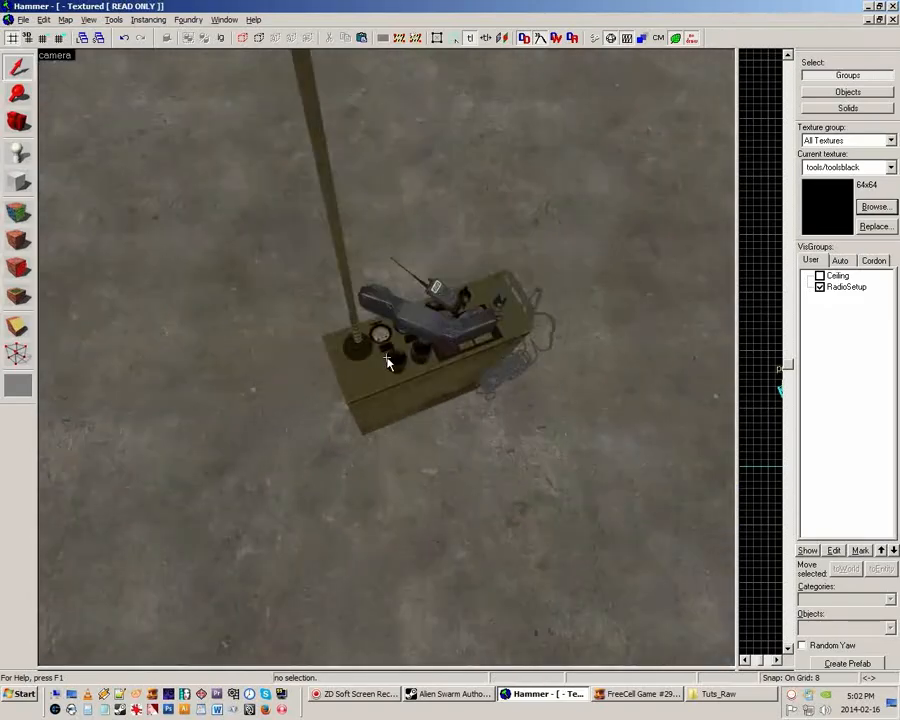
key("s")
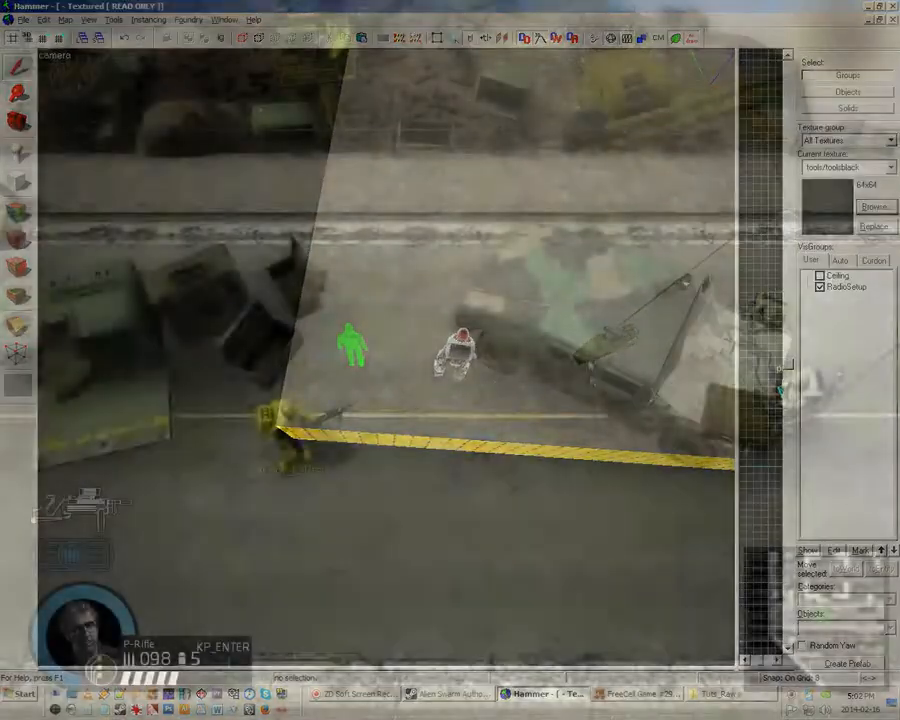
key("d")
key("s")
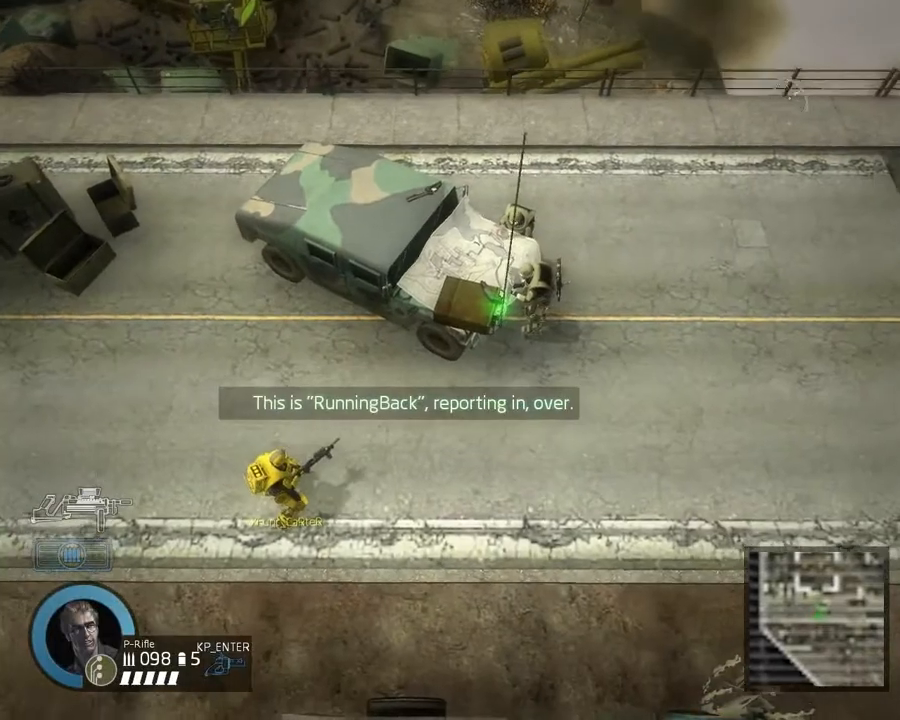
key("w")
key("d")
key("w")
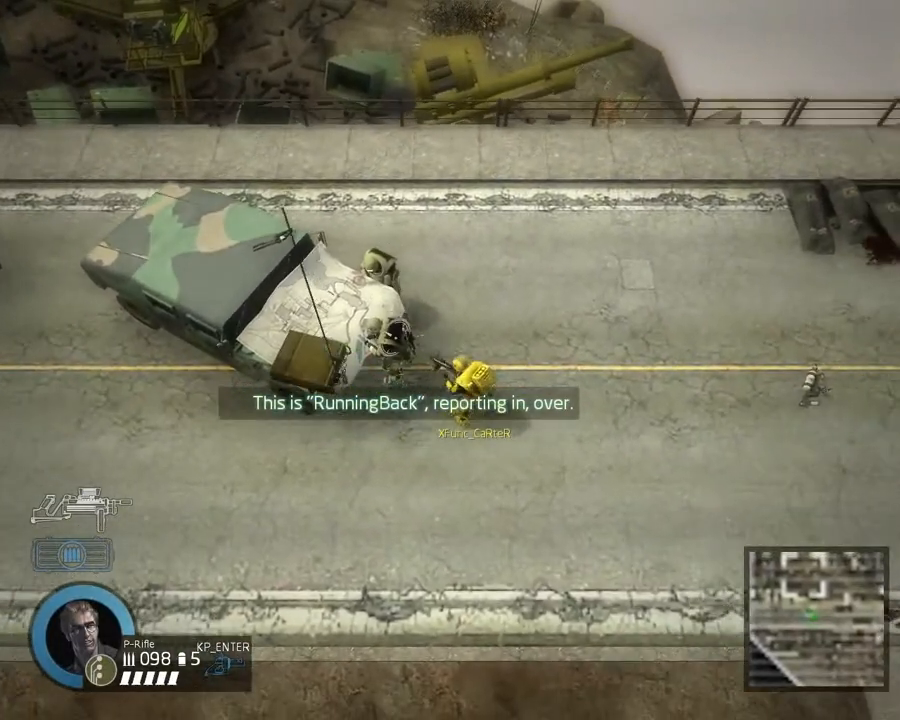
key("w")
key("a")
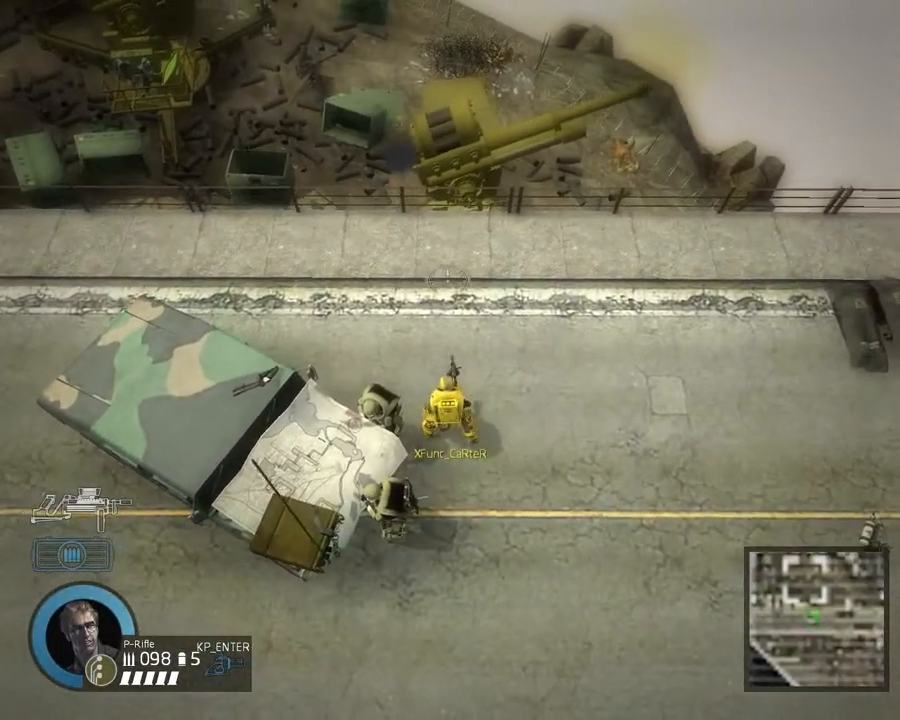
key("s")
key("d")
key("s")
key("a")
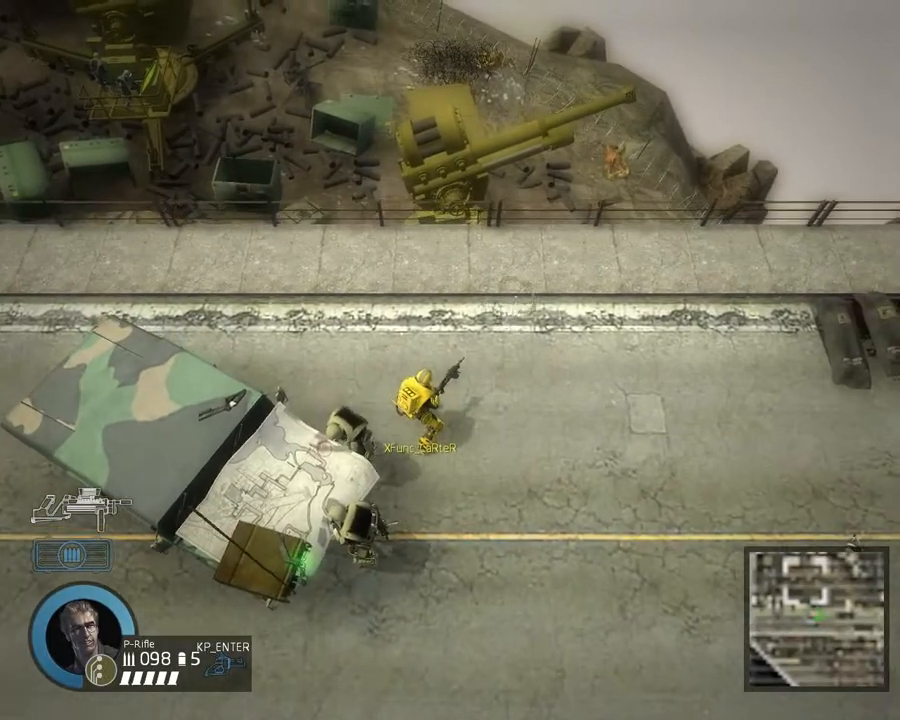
key("w")
key("w")
key("a")
key("d")
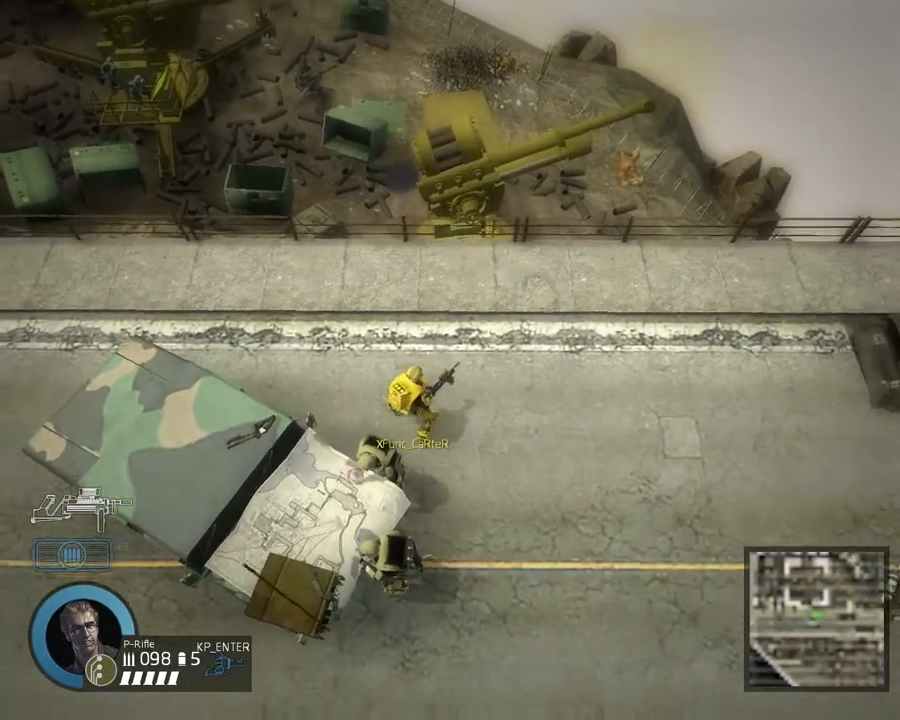
key("d")
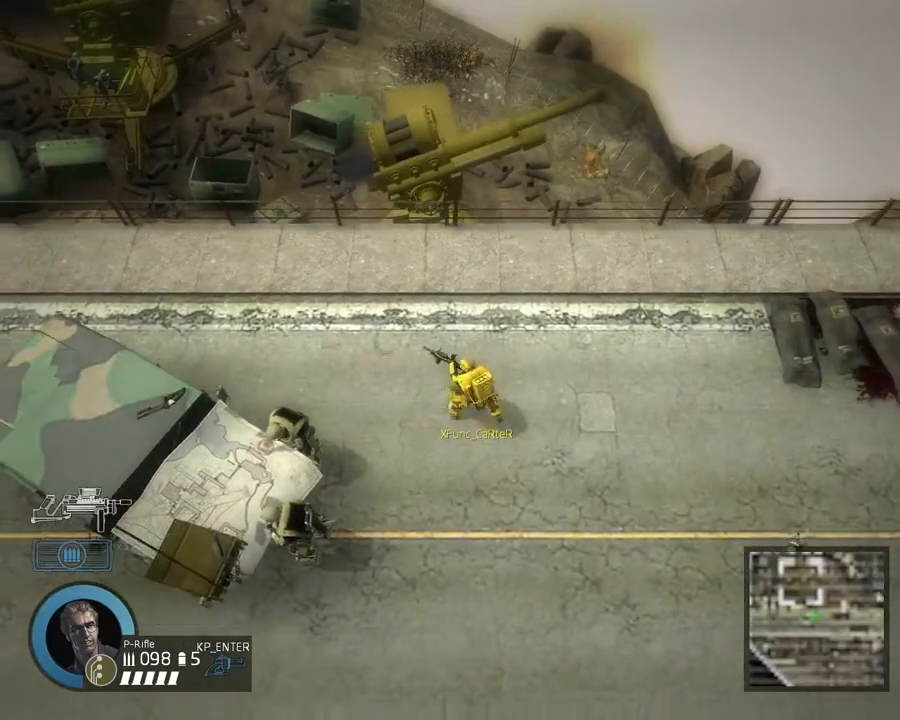
key("d")
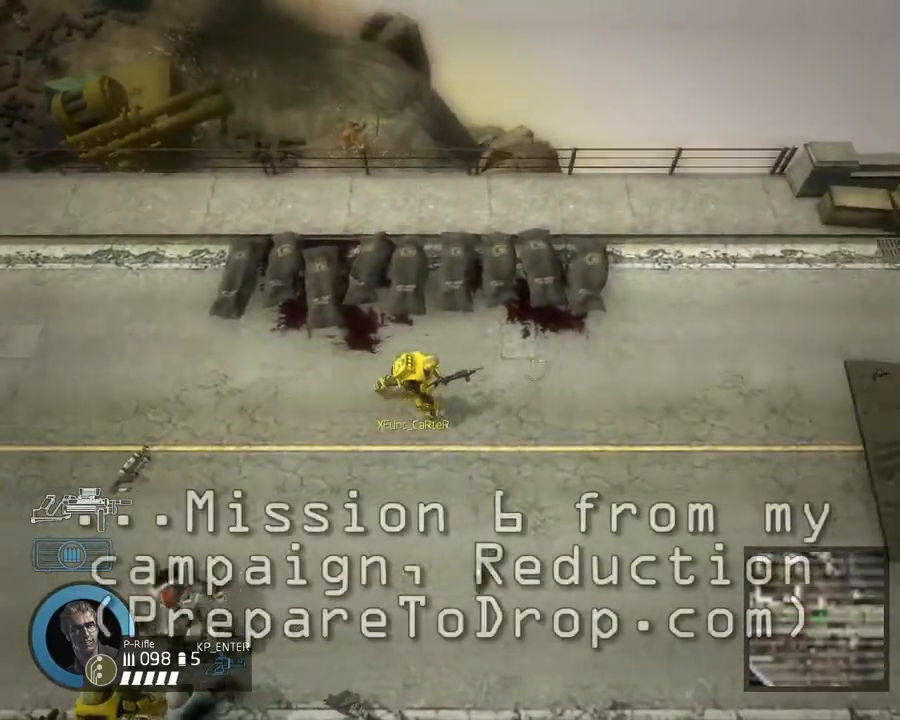
key("d")
key("w")
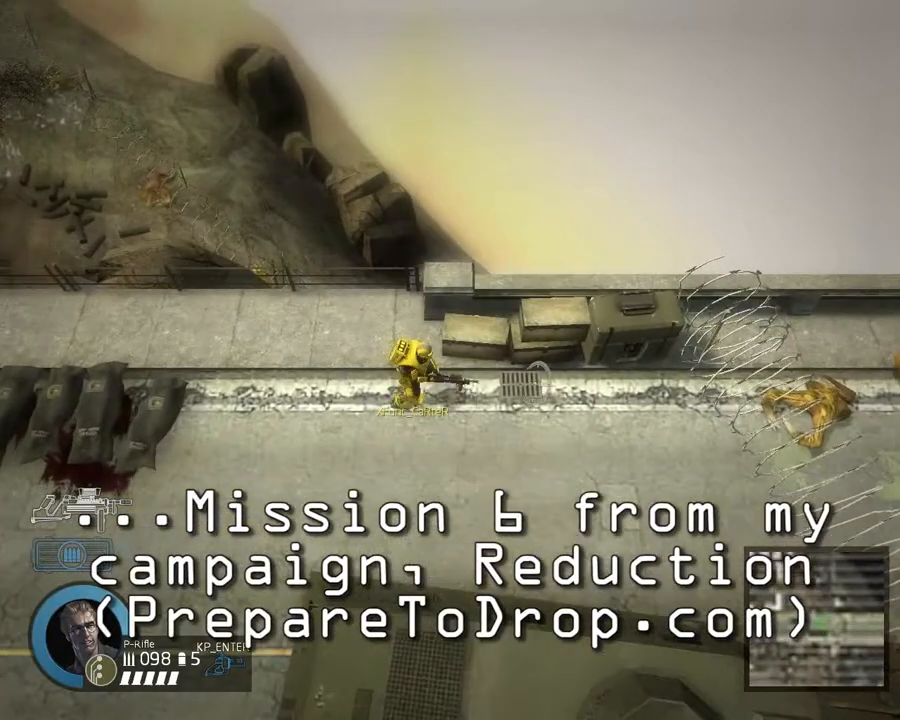
key("a")
key("w")
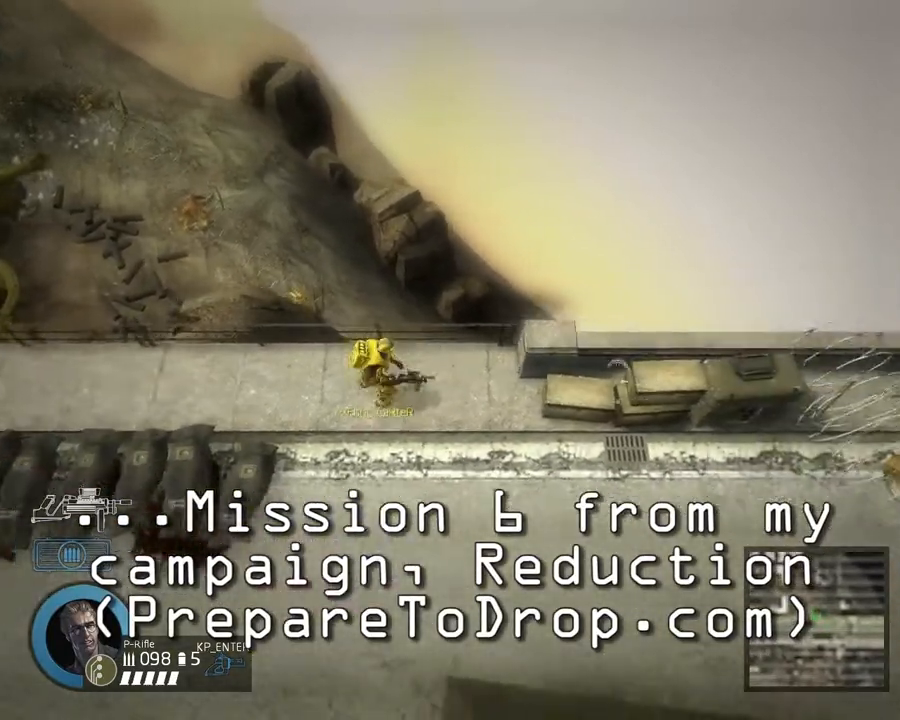
key("d")
key("d")
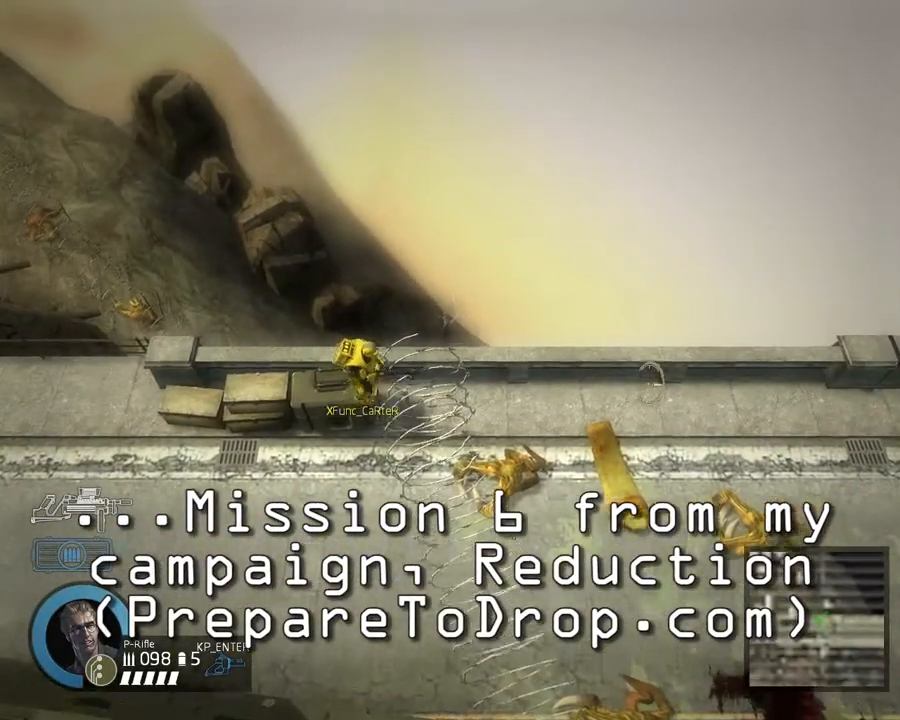
key("s")
key("d")
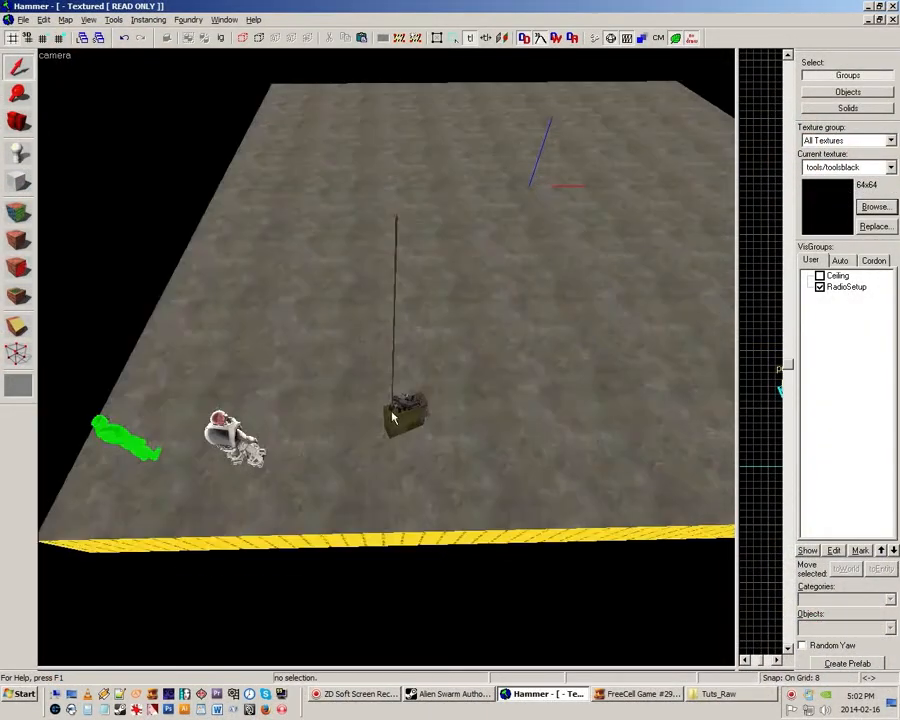
- Select the grouped radio setup to inspect its extent, clear the selection and view it alongside the marine
left_click(397, 428)
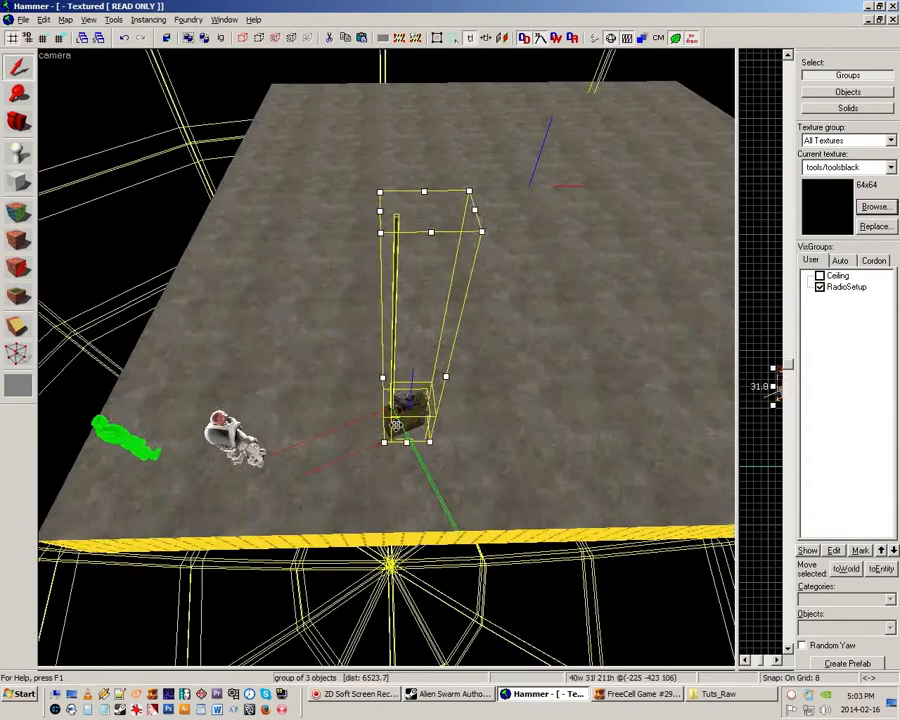
key("Escape")
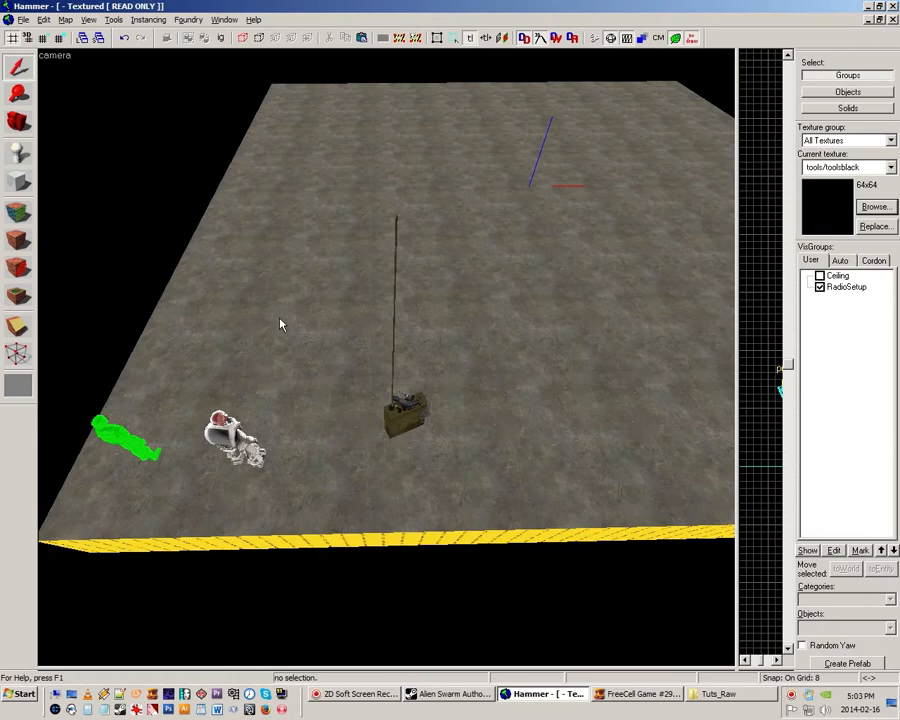
left_click_drag(277, 333, 386, 357)
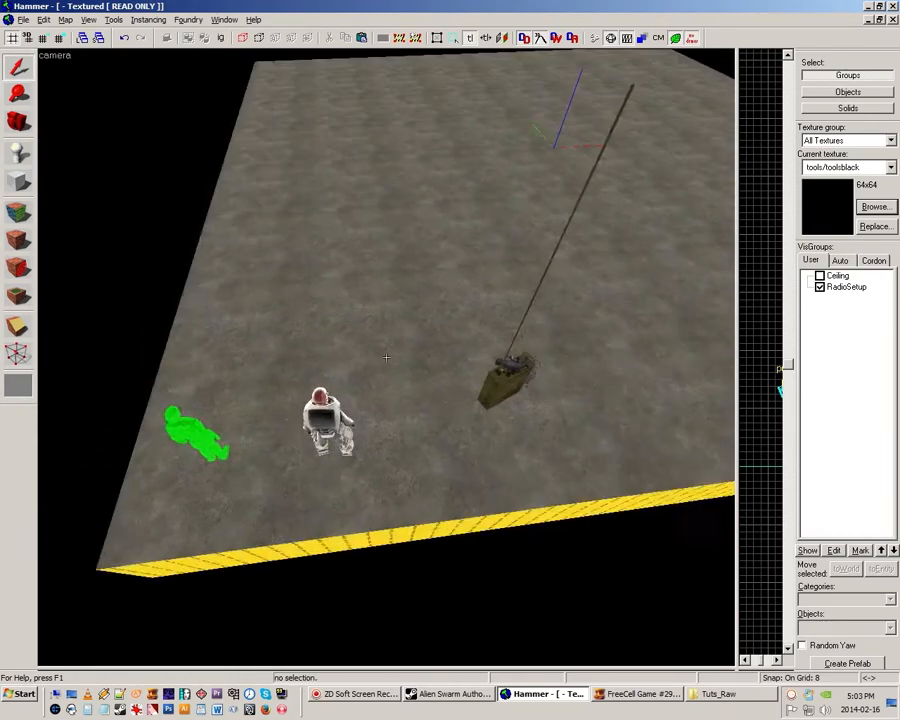